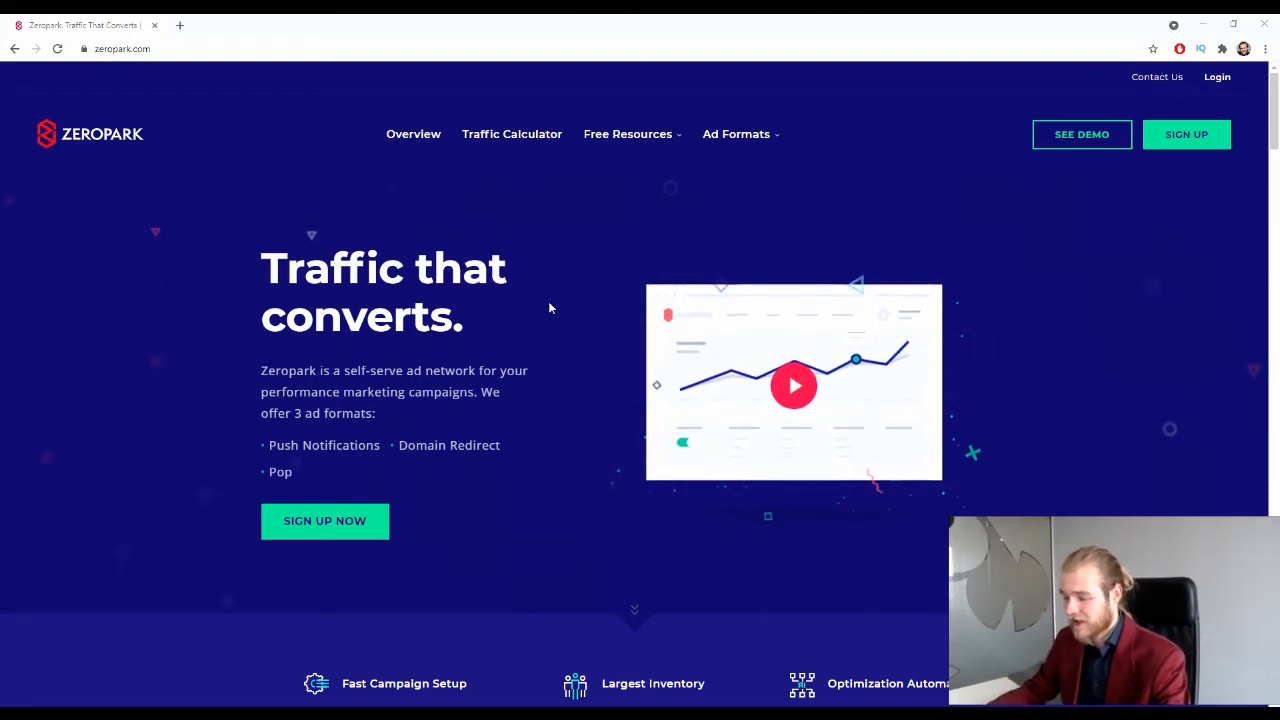
Step: Review the Push Notifications, Domain Redirect and Pop ad formats on the homepage
scroll(400, 280, down, 1)
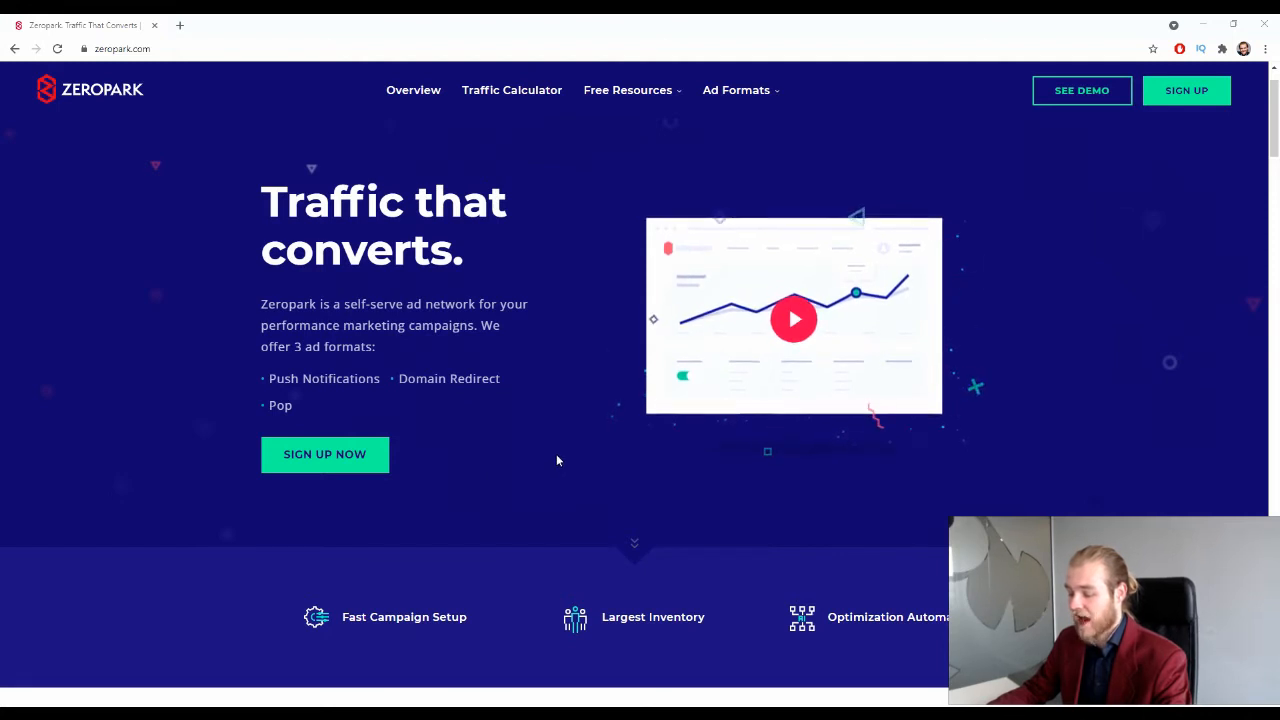
drag(268, 378, 393, 380)
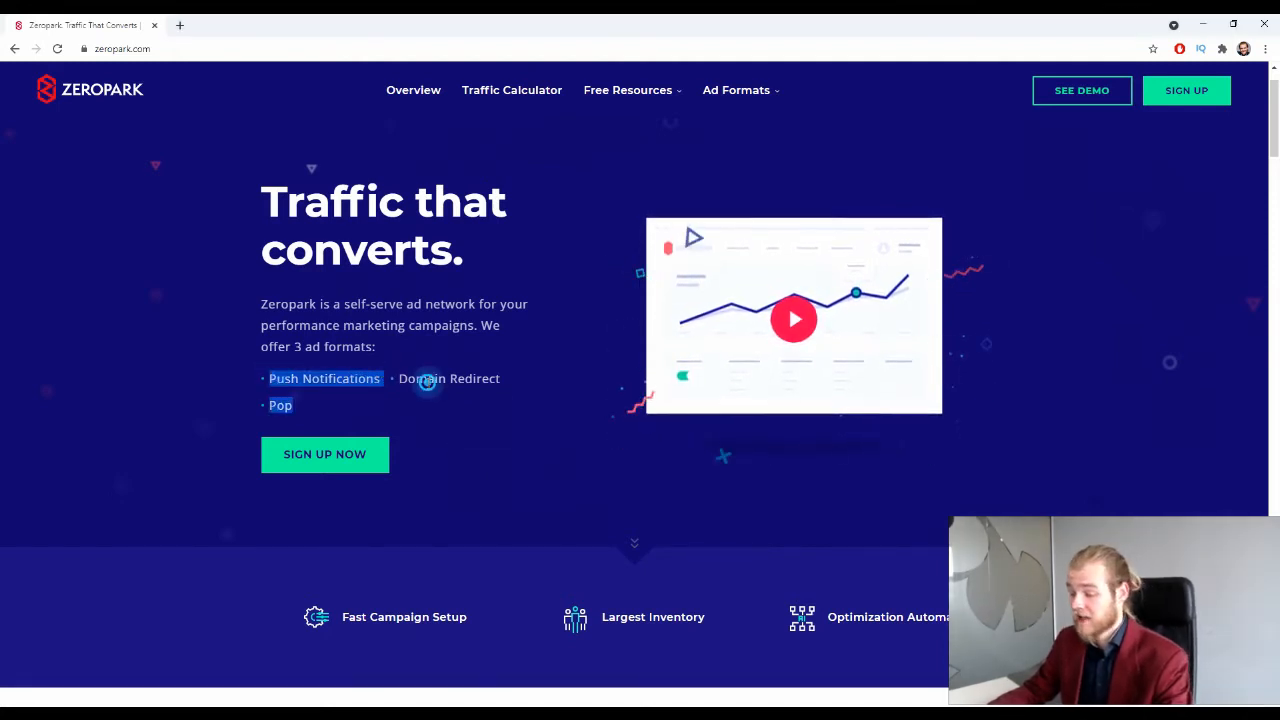
drag(395, 378, 503, 382)
drag(266, 406, 334, 405)
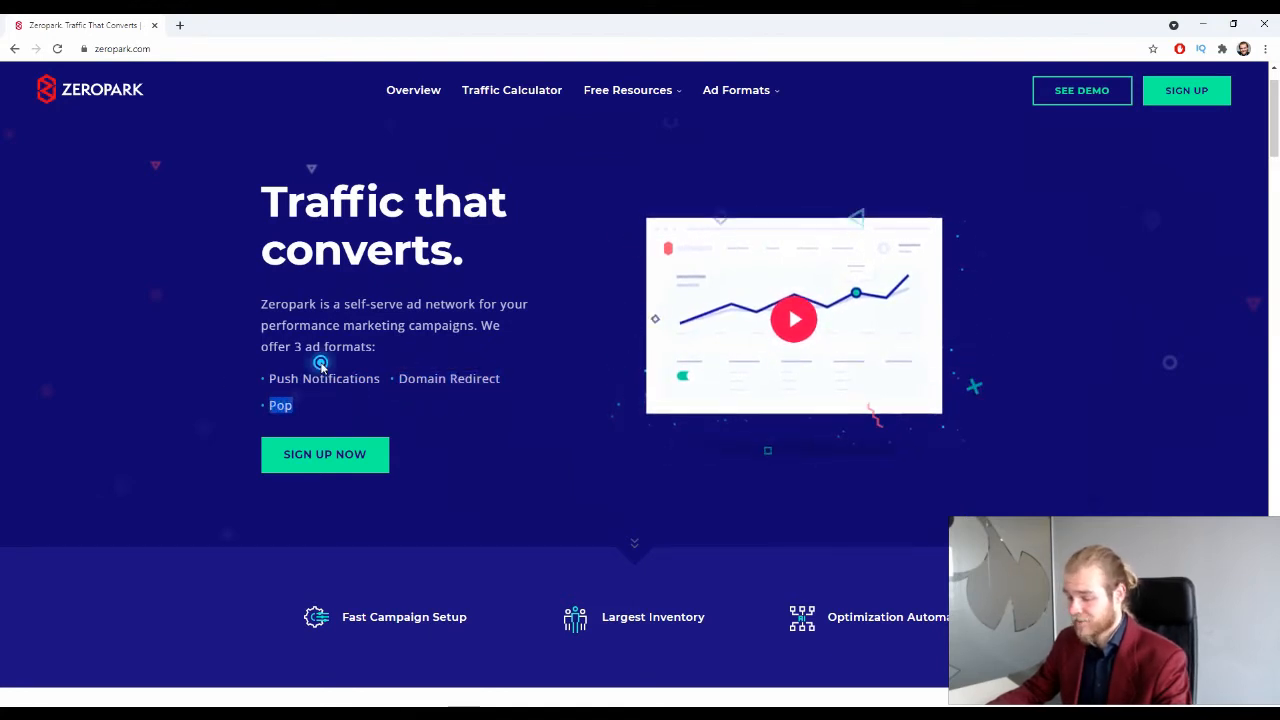
click(431, 394)
Step: Scroll to the Traffic Volume section showing 2,260,621,207 monthly Push clicks
scroll(445, 400, down, 2)
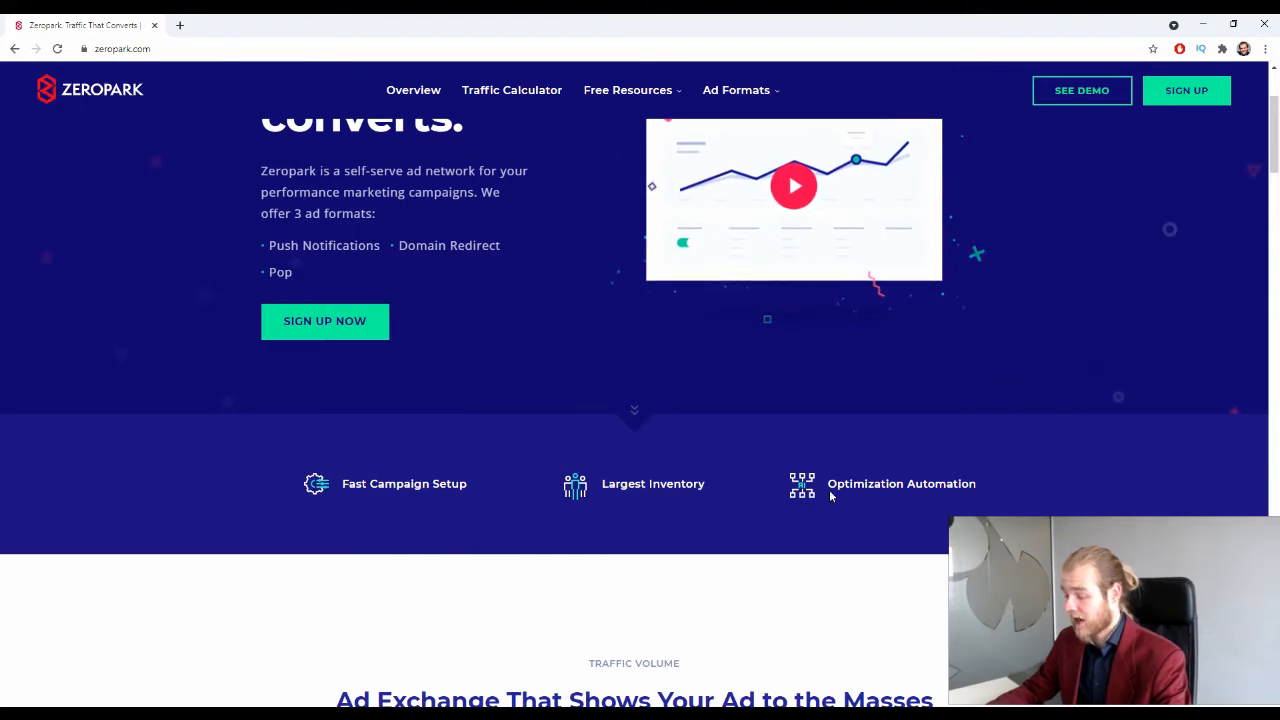
scroll(858, 478, down, 5)
scroll(797, 453, up, 2)
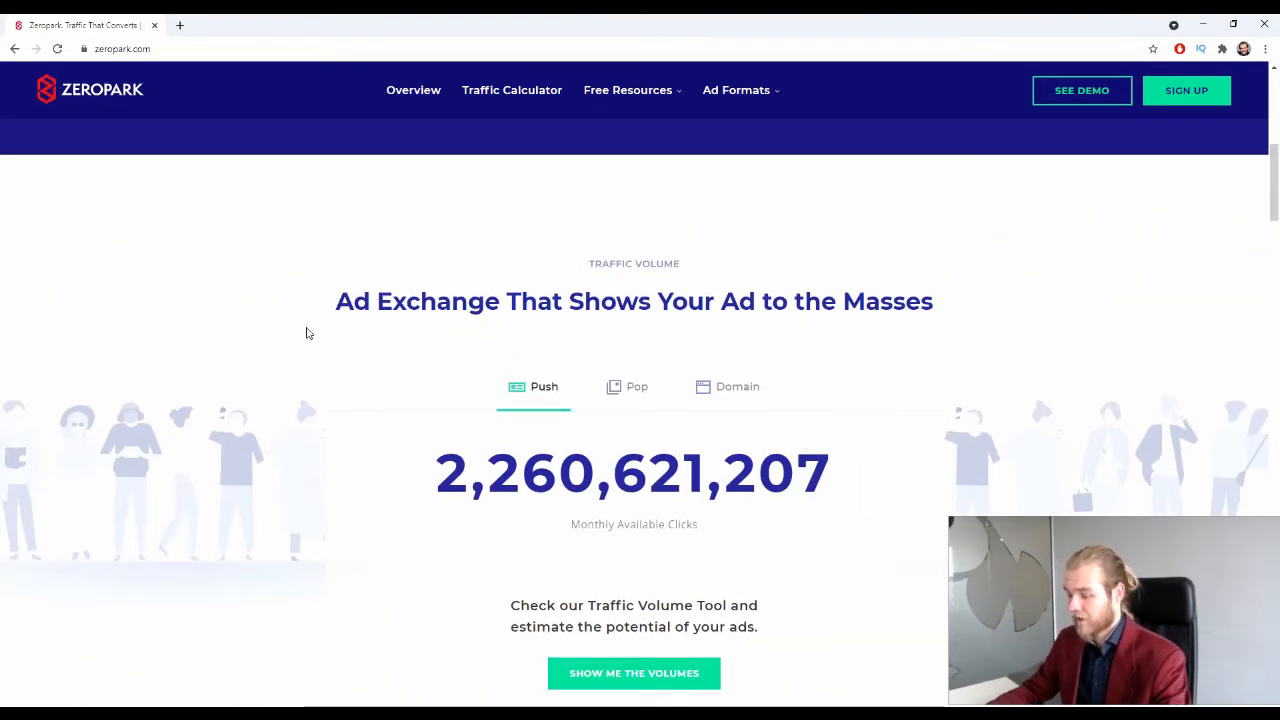
scroll(340, 312, down, 1)
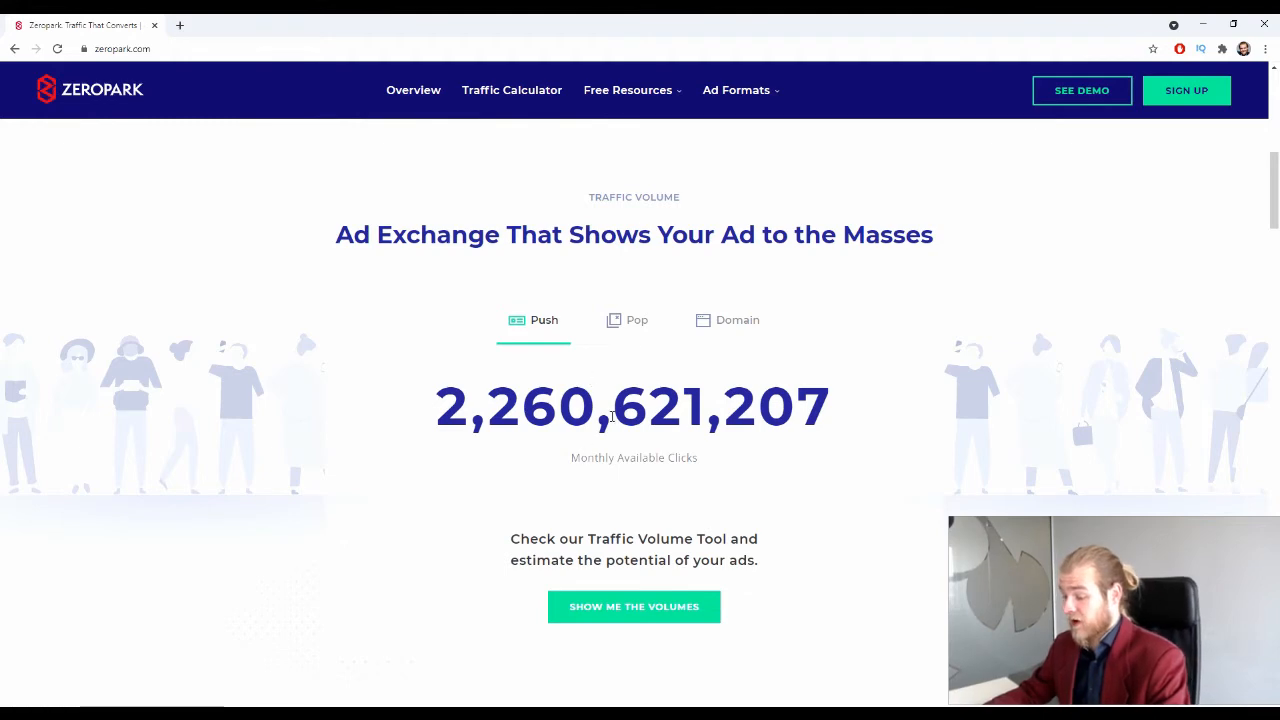
scroll(379, 369, down, 2)
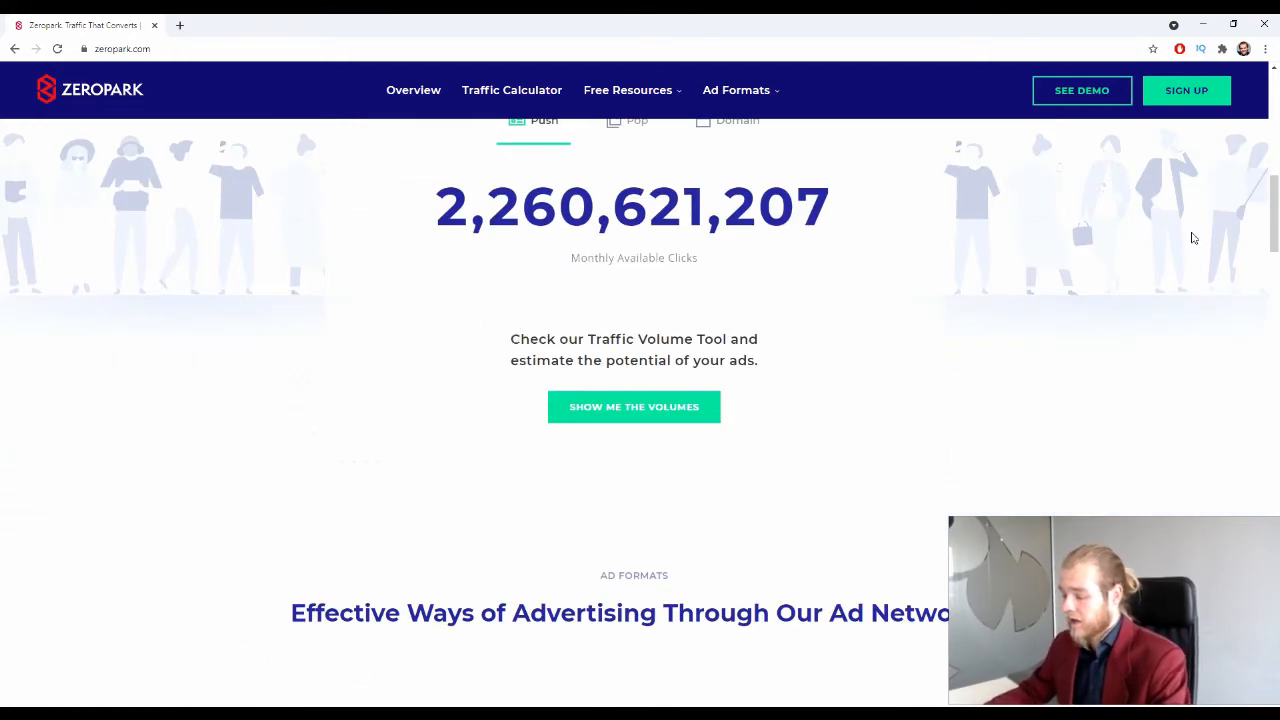
scroll(1094, 200, down, 1)
scroll(1106, 183, up, 3)
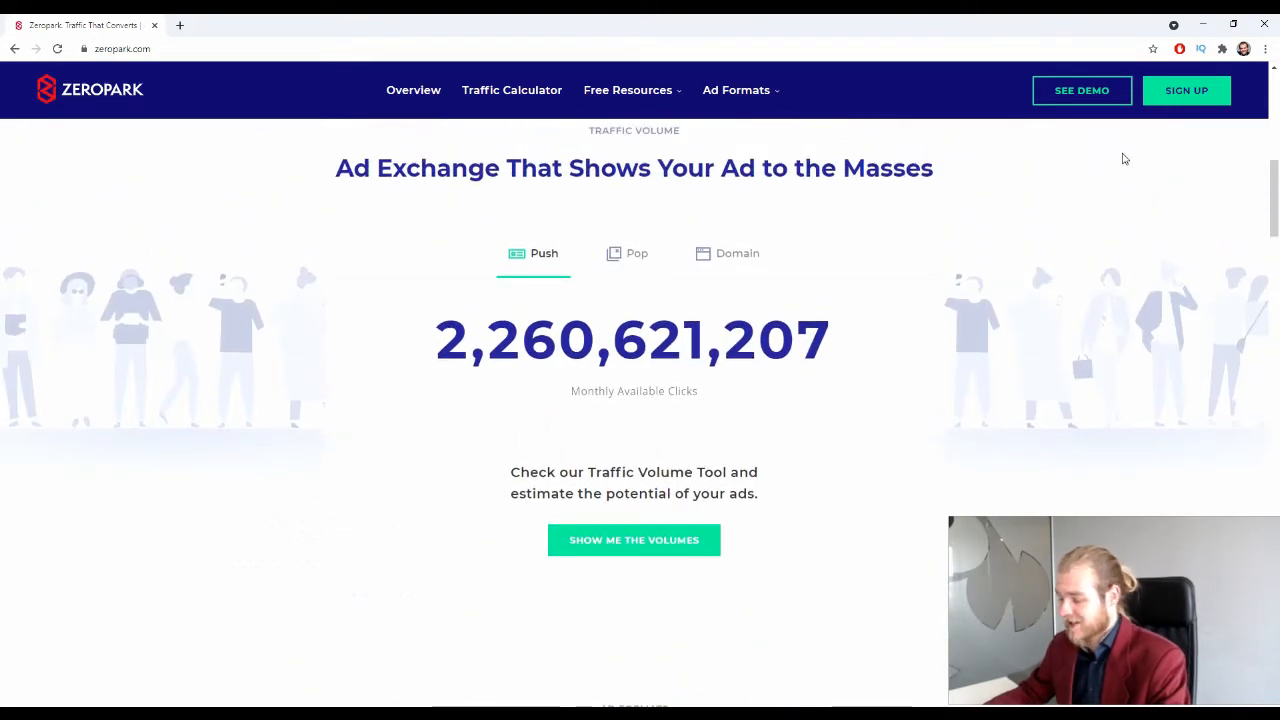
scroll(980, 269, down, 1)
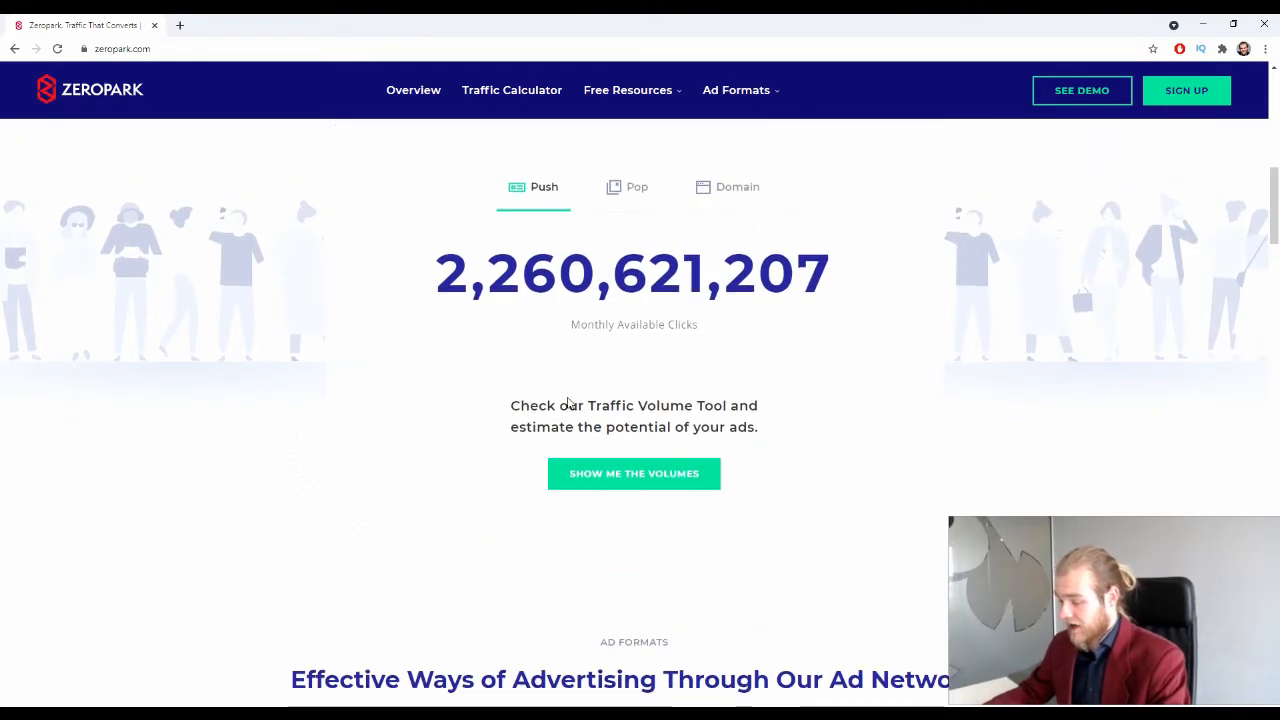
scroll(590, 400, down, 1)
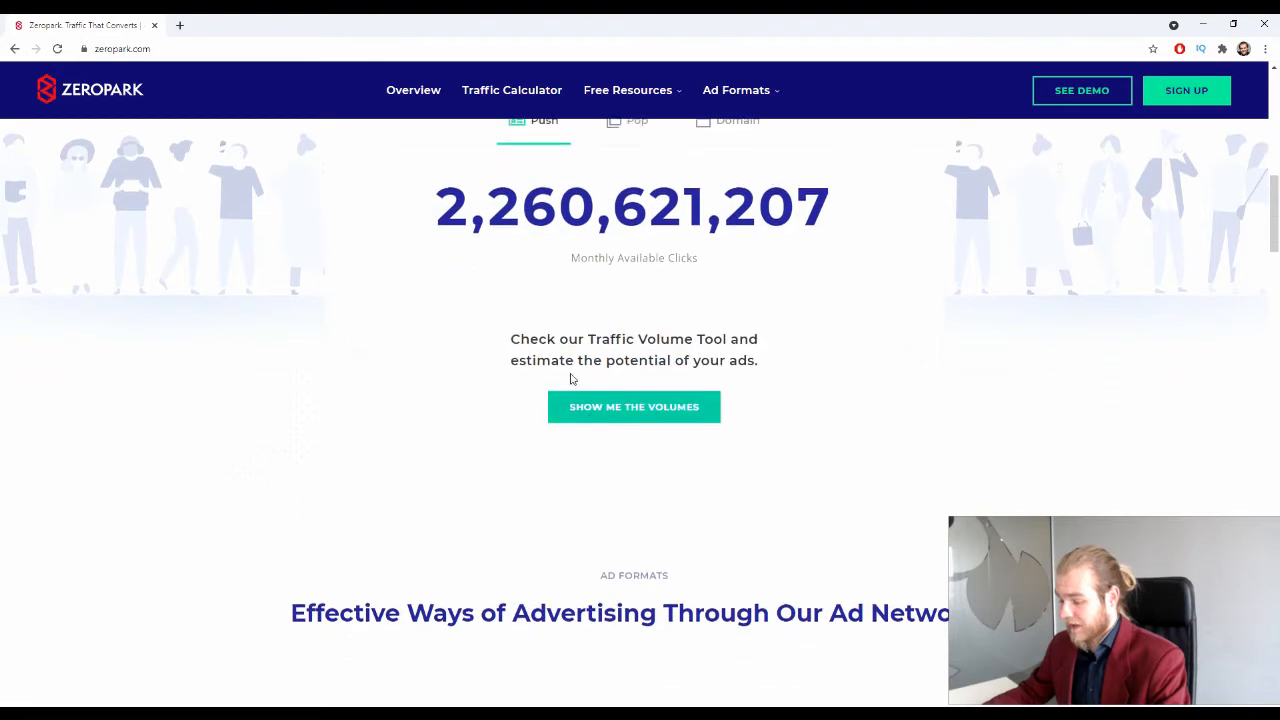
scroll(765, 364, down, 1)
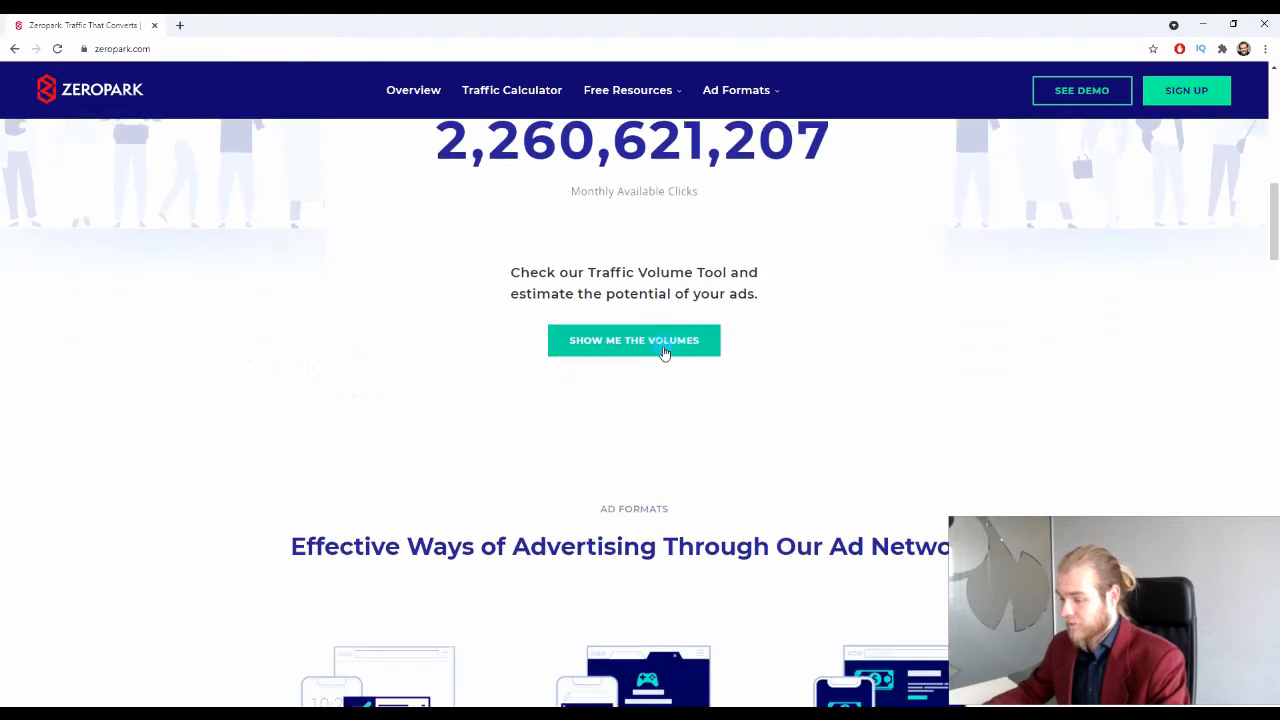
Step: Open the traffic calculator and limit the estimate to Mobile devices
click(663, 345)
scroll(441, 343, down, 4)
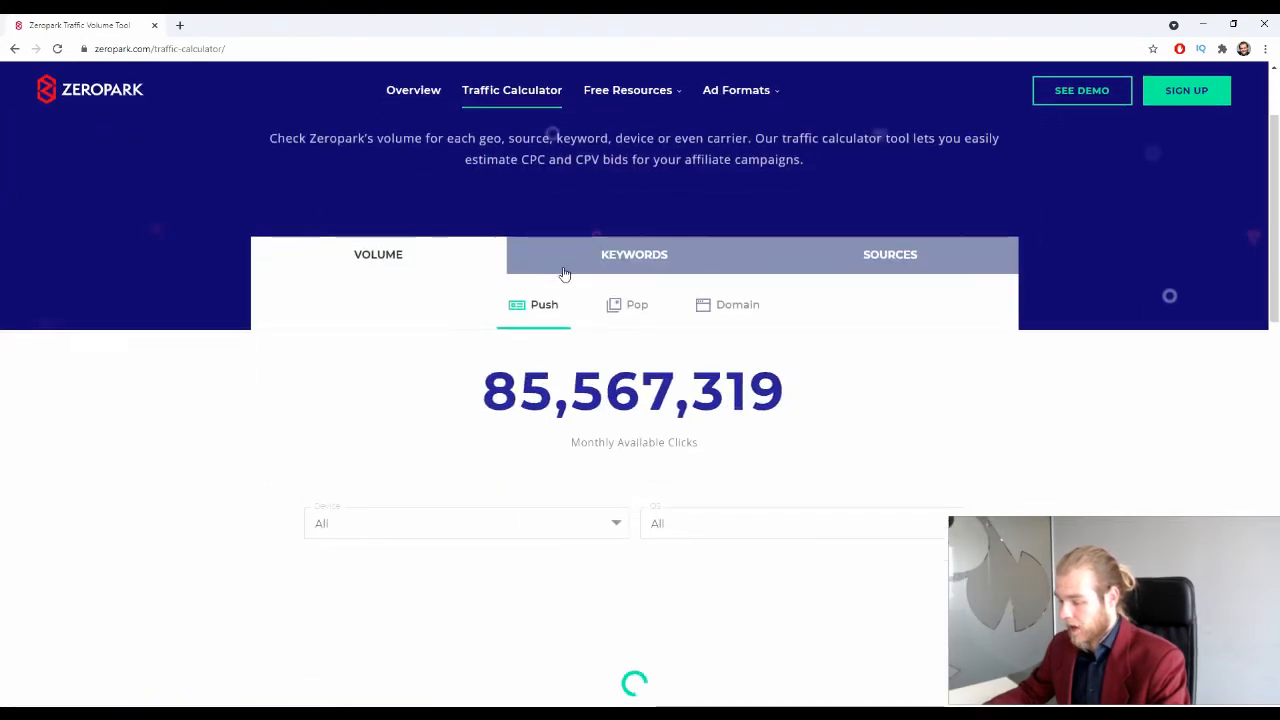
click(512, 391)
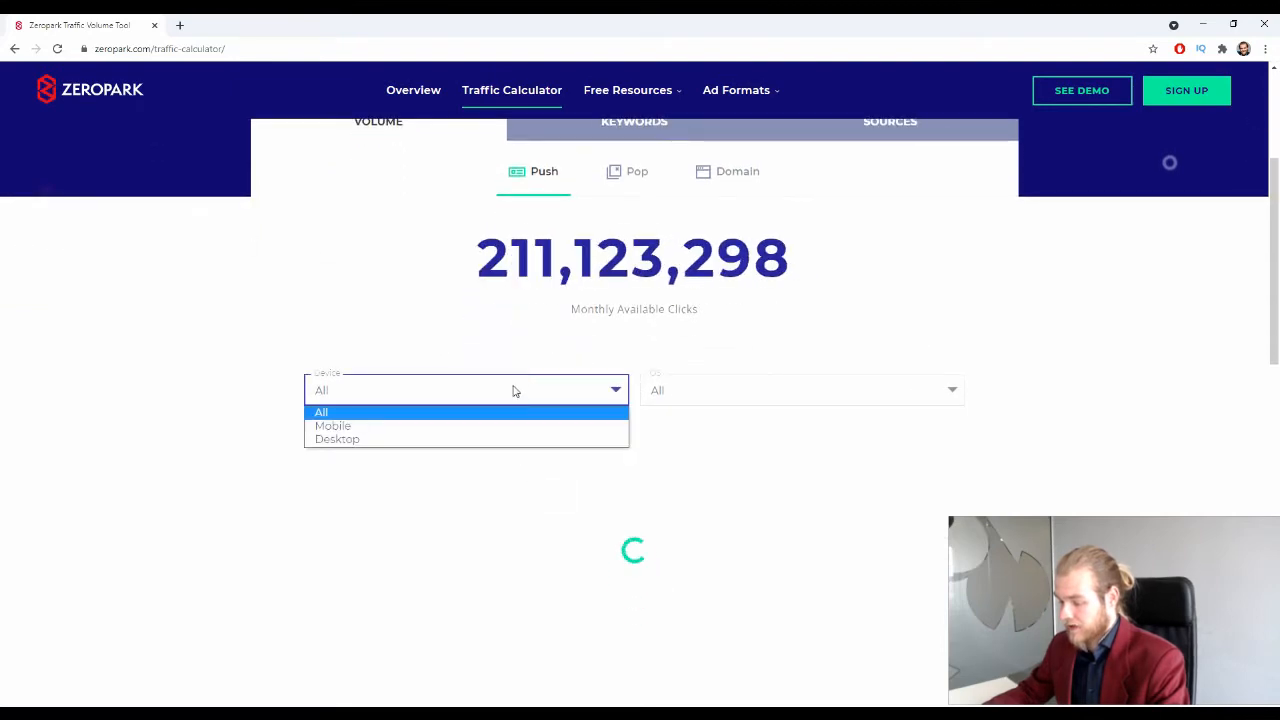
click(481, 427)
scroll(903, 449, up, 2)
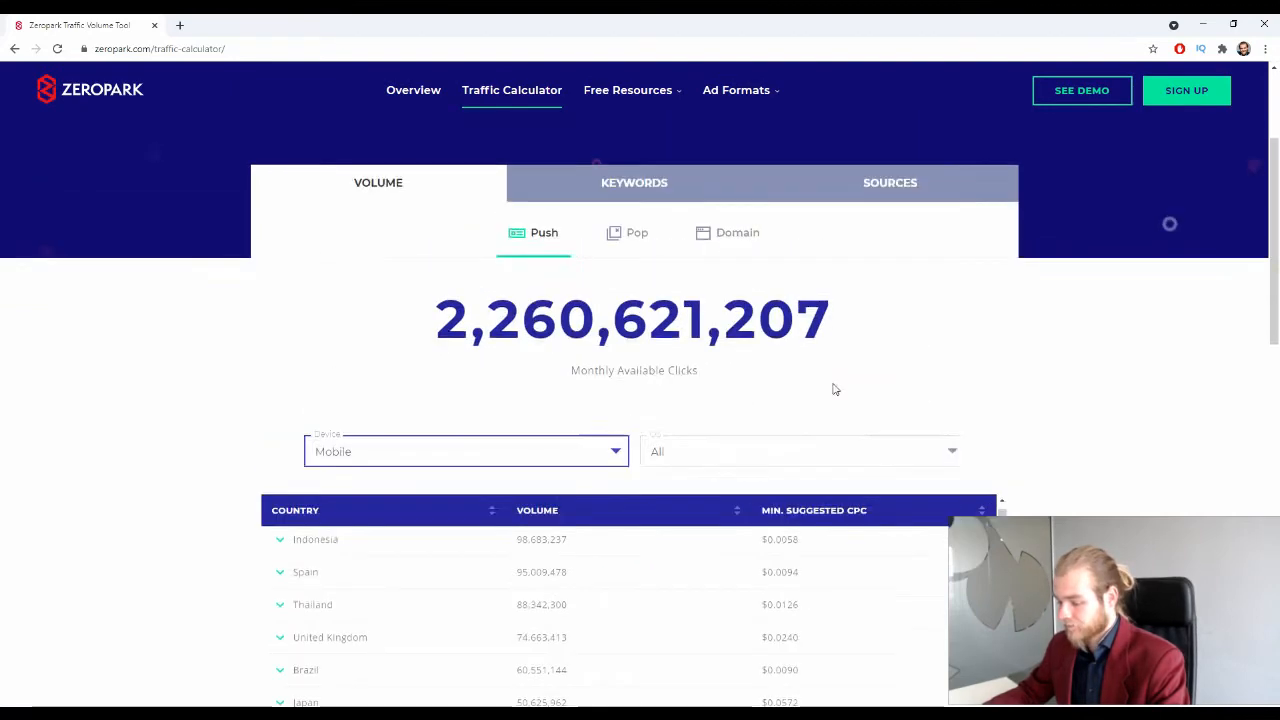
scroll(522, 305, down, 5)
scroll(505, 298, up, 2)
scroll(502, 303, up, 4)
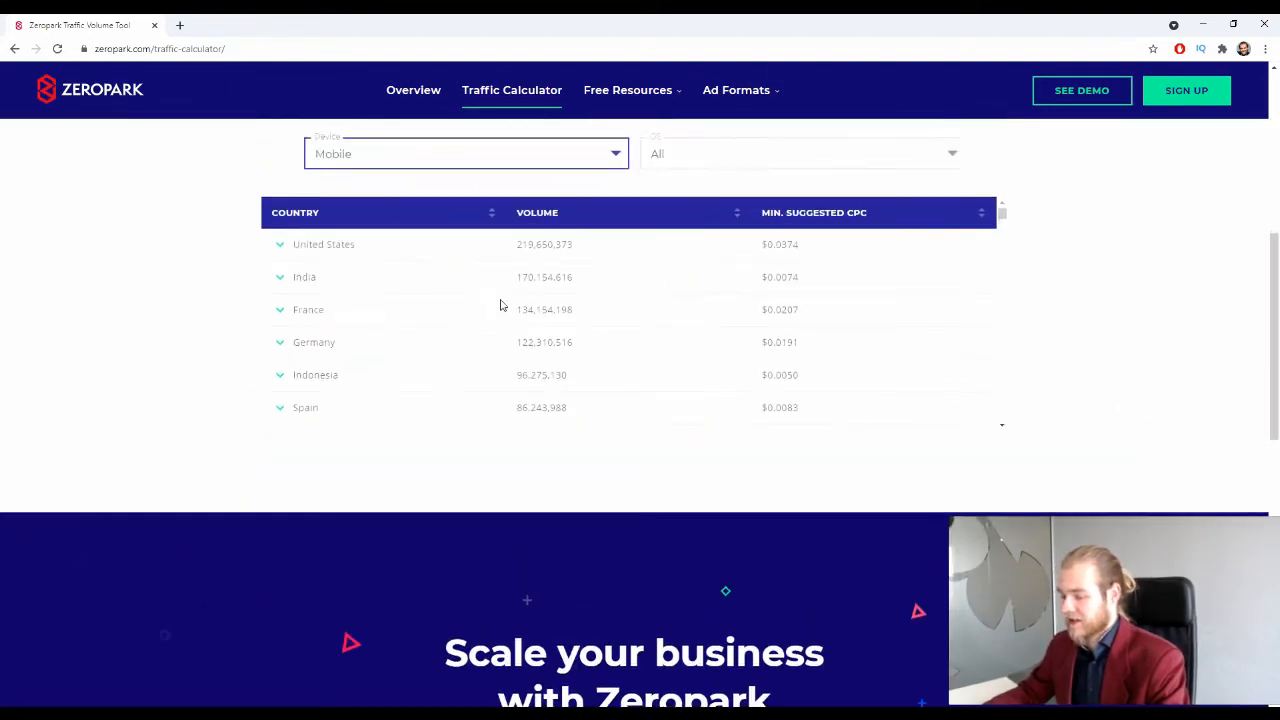
scroll(152, 421, down, 1)
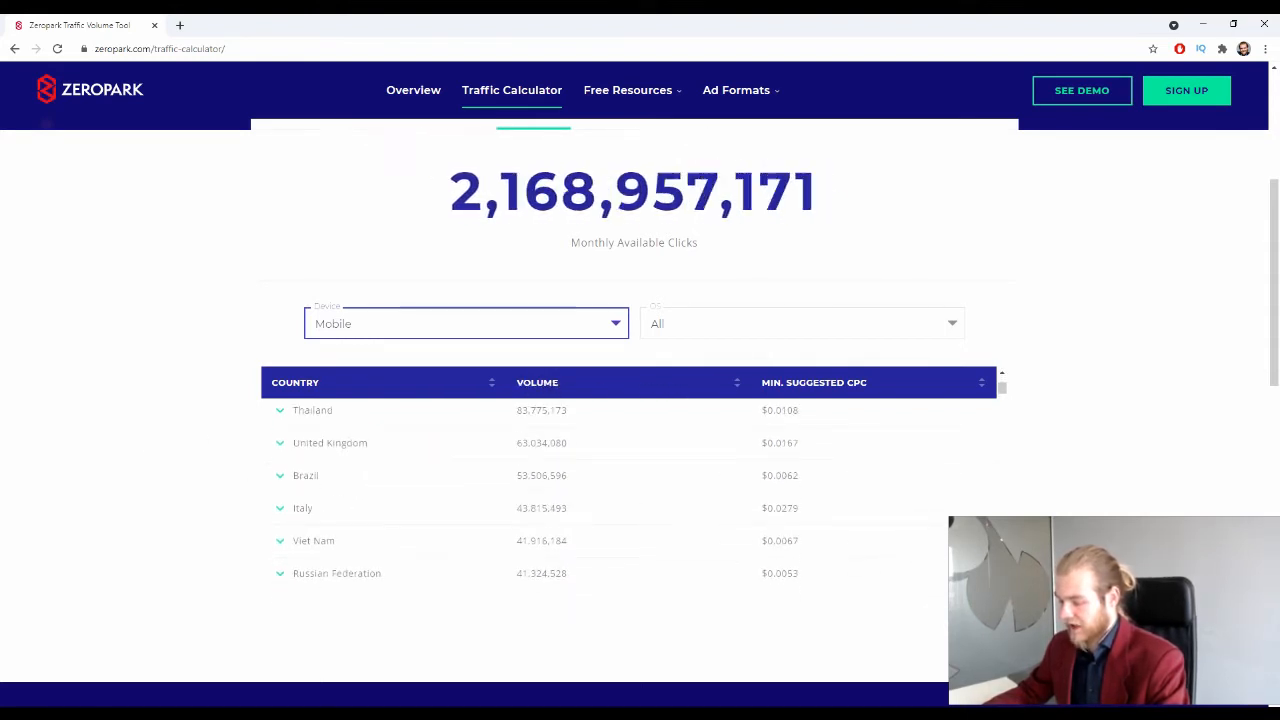
scroll(1143, 508, up, 4)
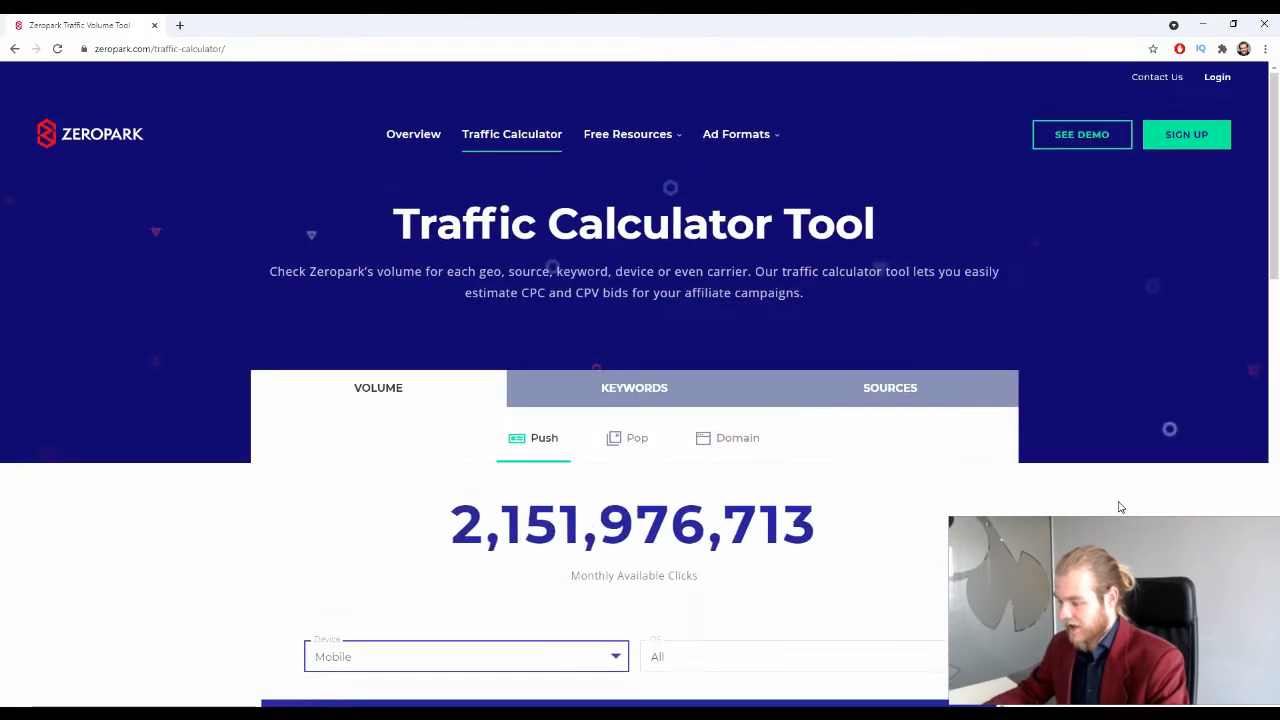
scroll(603, 291, down, 5)
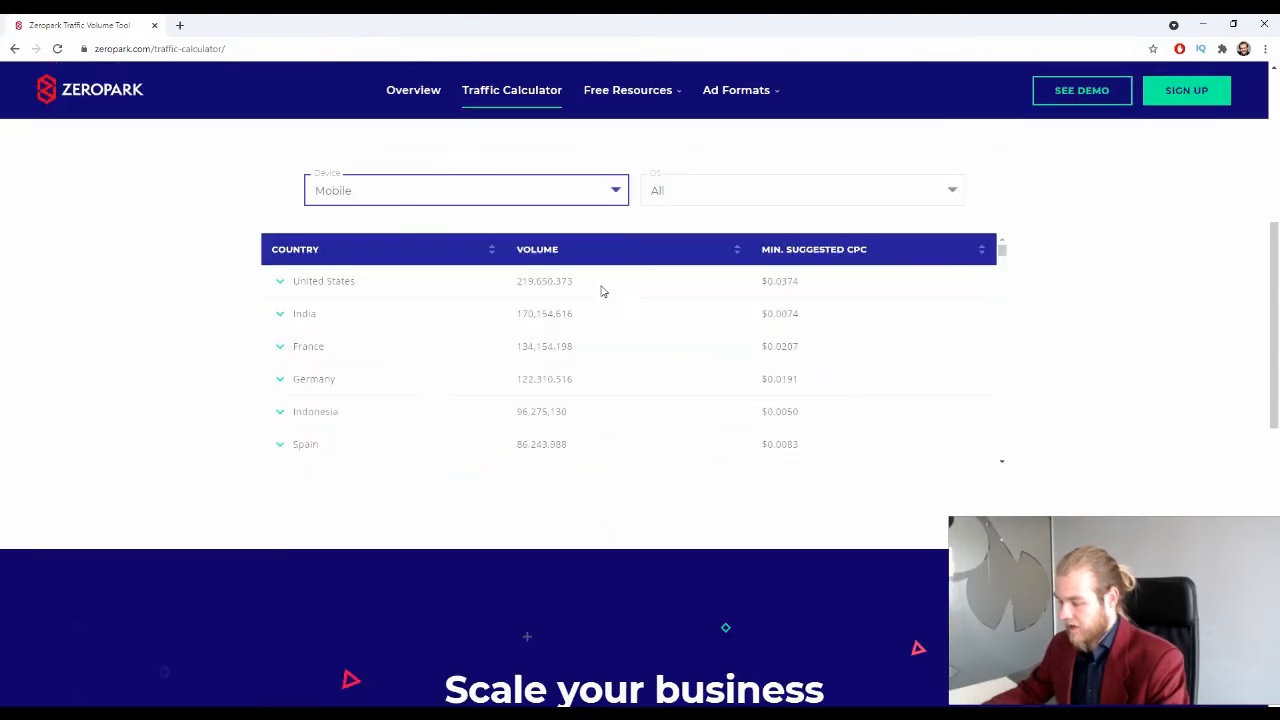
Step: Keep OS on All, review the country CPC table, and return to the homepage
click(729, 196)
click(191, 335)
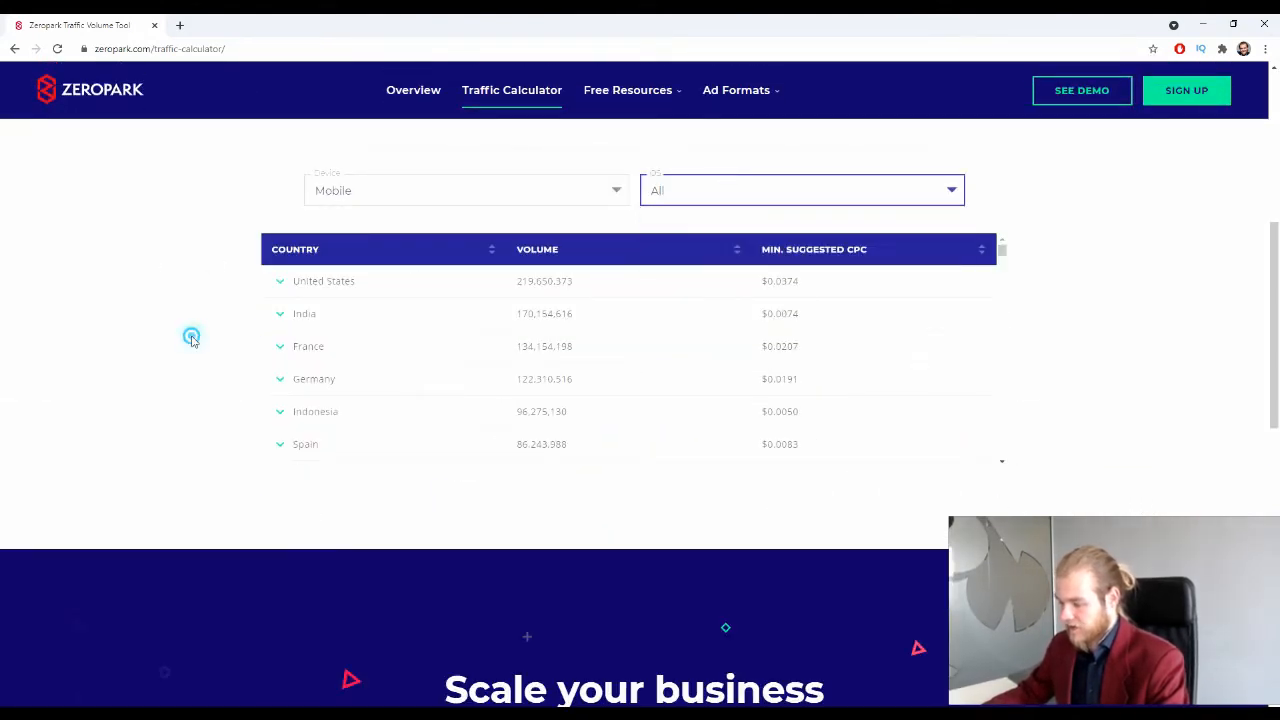
scroll(46, 289, down, 1)
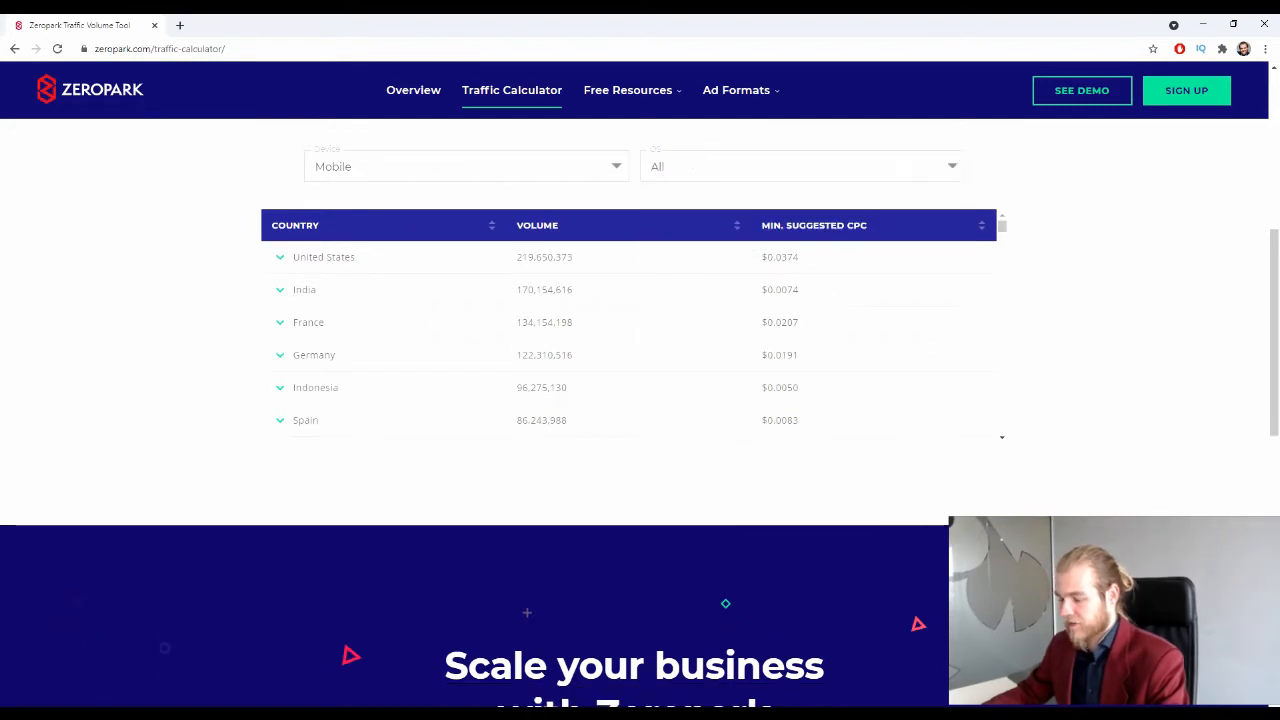
click(14, 48)
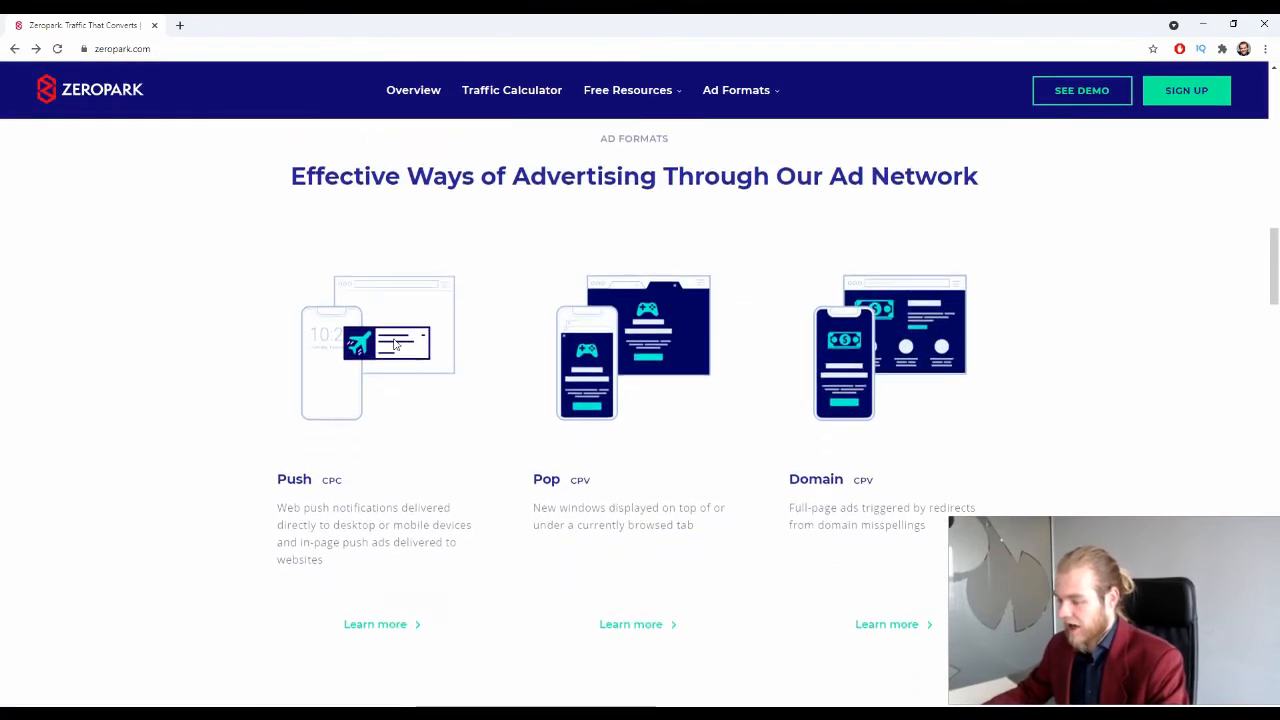
Step: Browse the zeropark.com homepage down to the footer and back to 'Traffic that converts.'
scroll(446, 177, down, 1)
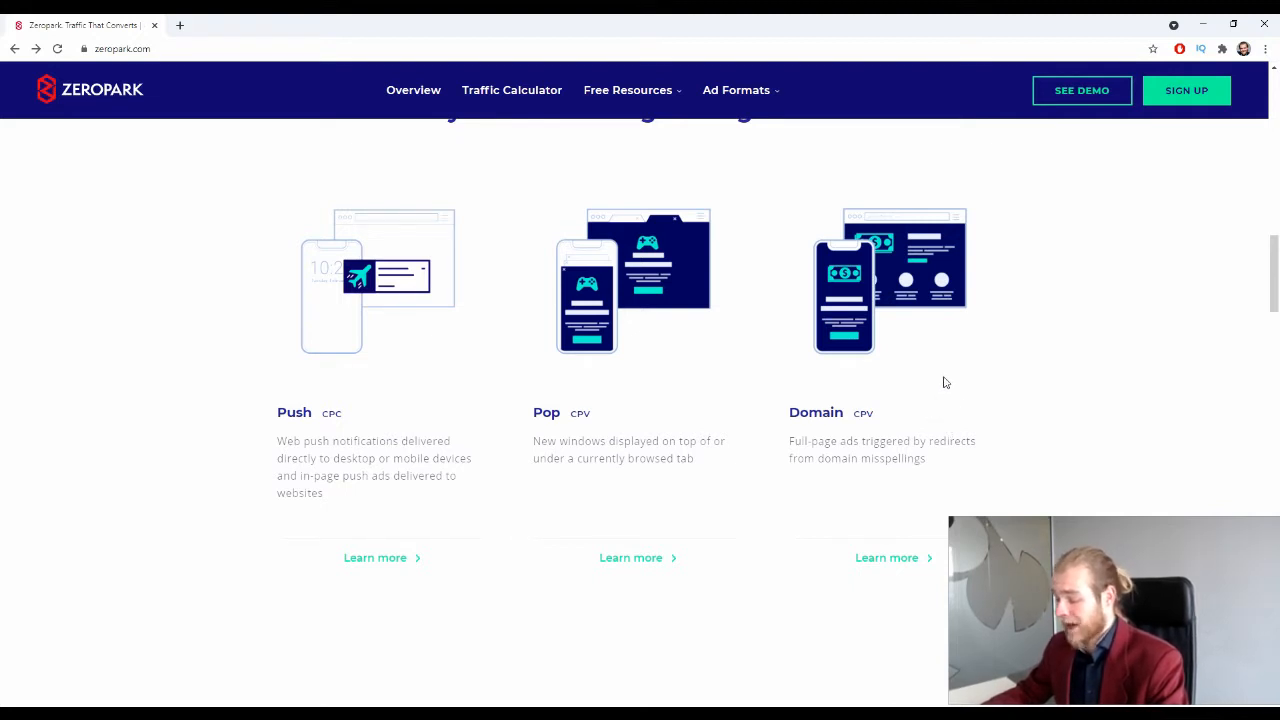
scroll(945, 378, down, 4)
scroll(837, 294, down, 2)
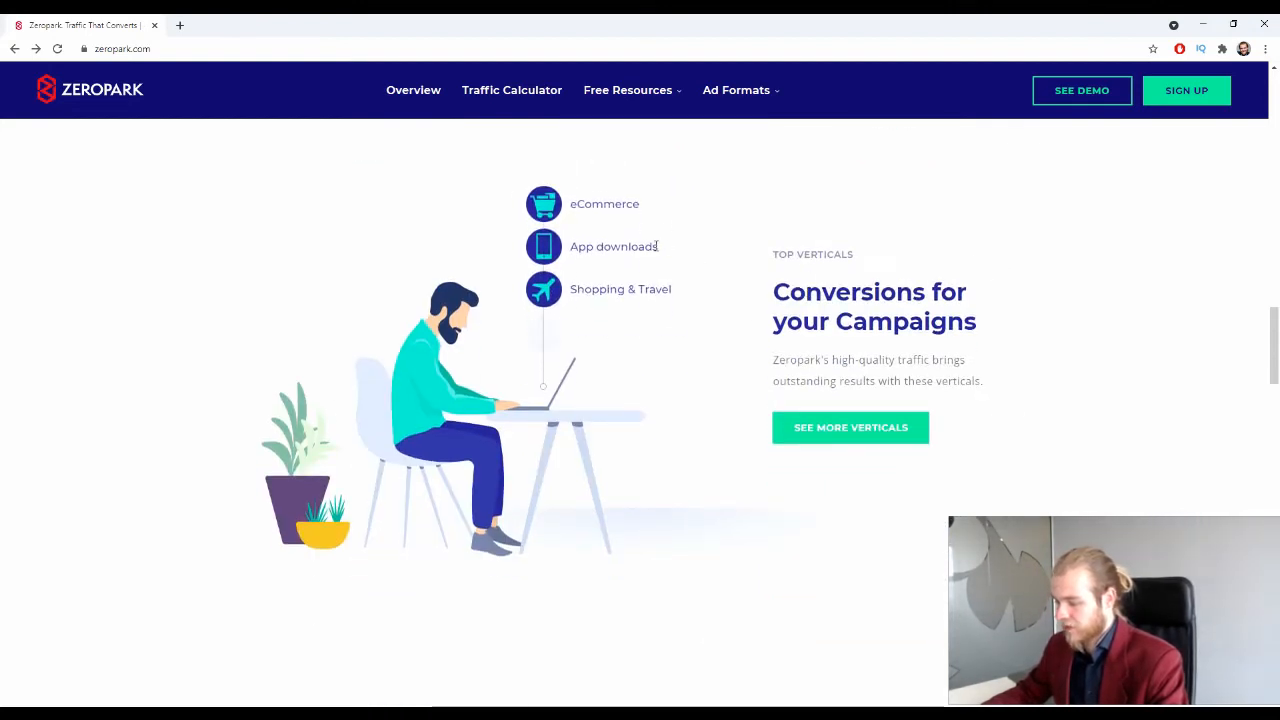
scroll(651, 300, down, 4)
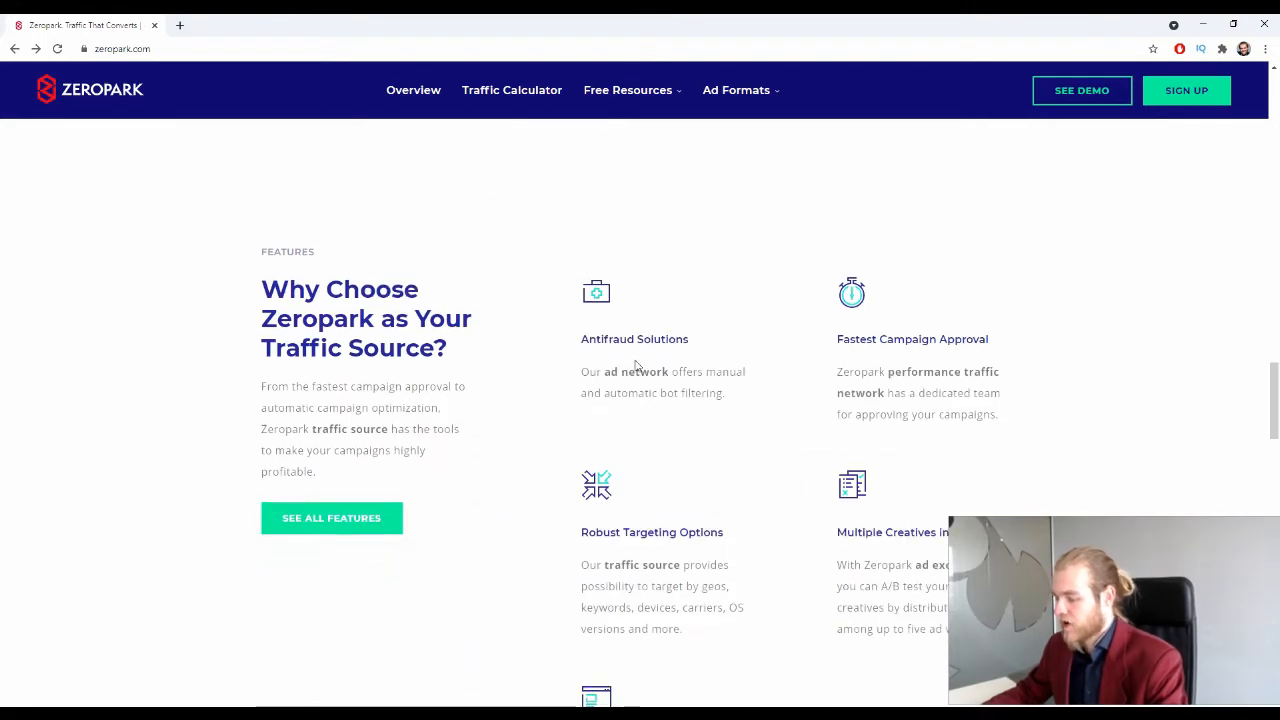
scroll(636, 366, down, 1)
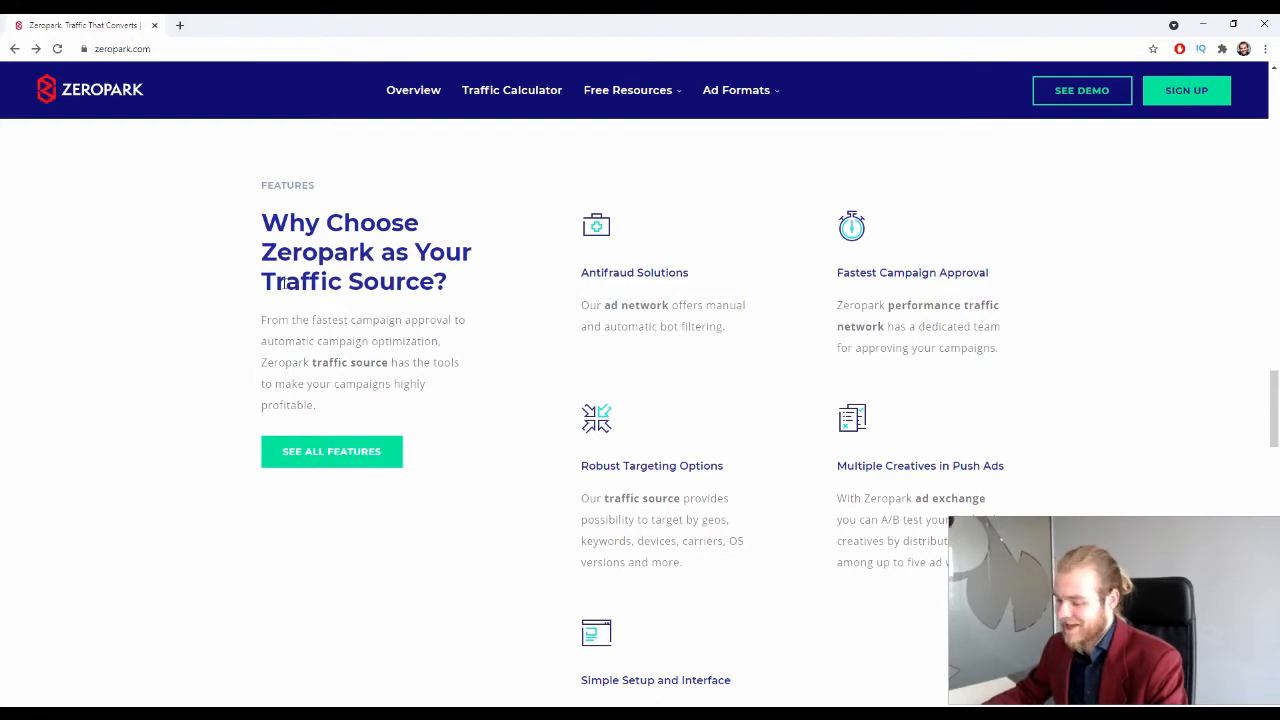
scroll(284, 287, down, 9)
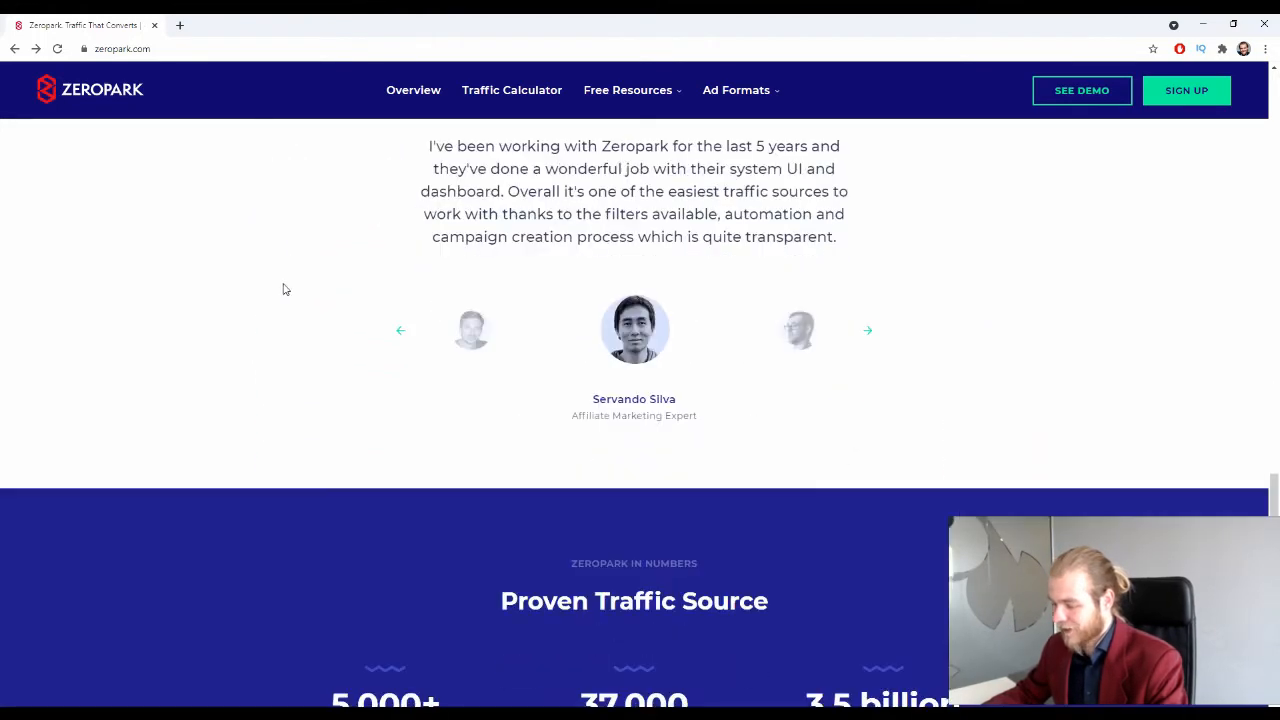
scroll(283, 289, up, 1)
scroll(287, 287, down, 4)
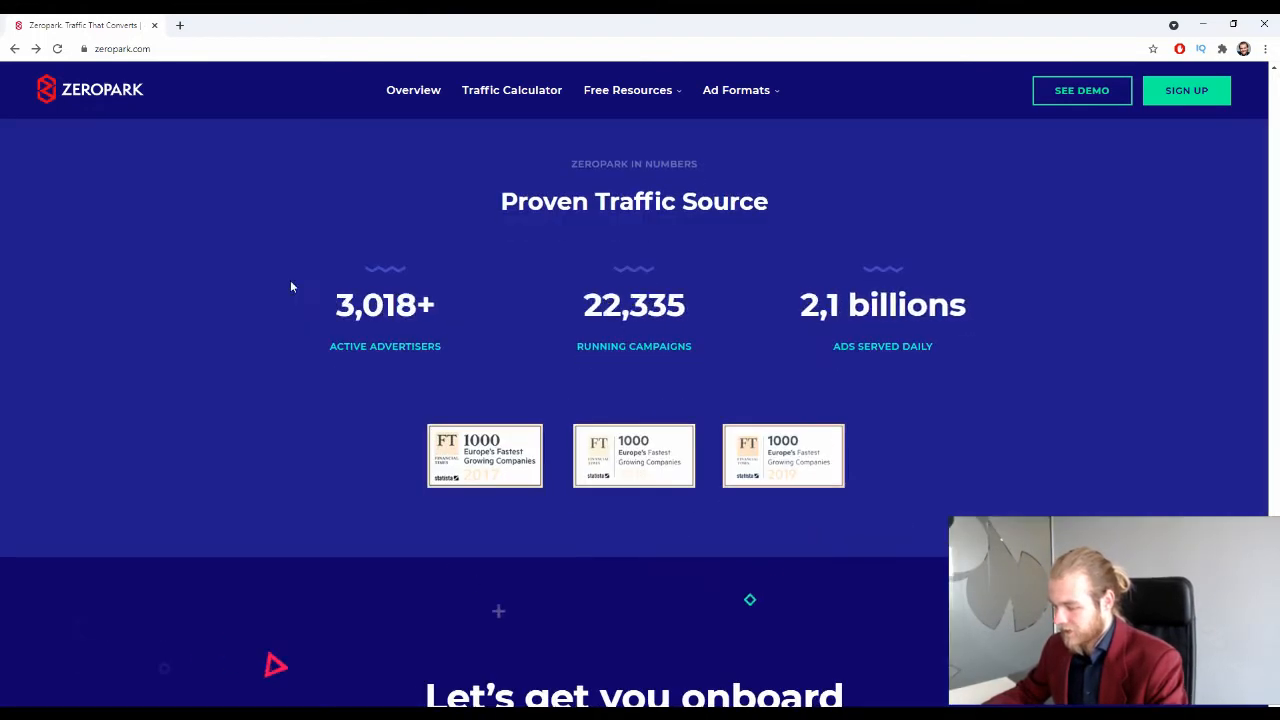
scroll(291, 287, up, 1)
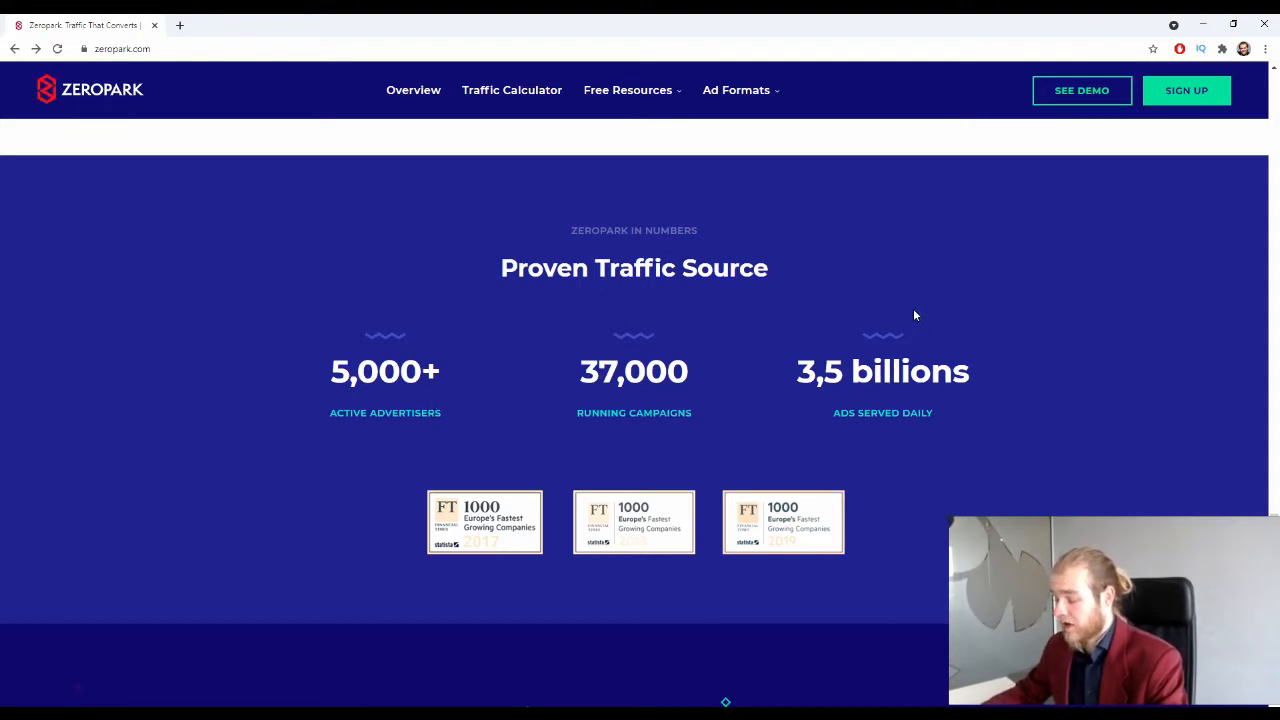
scroll(915, 312, down, 2)
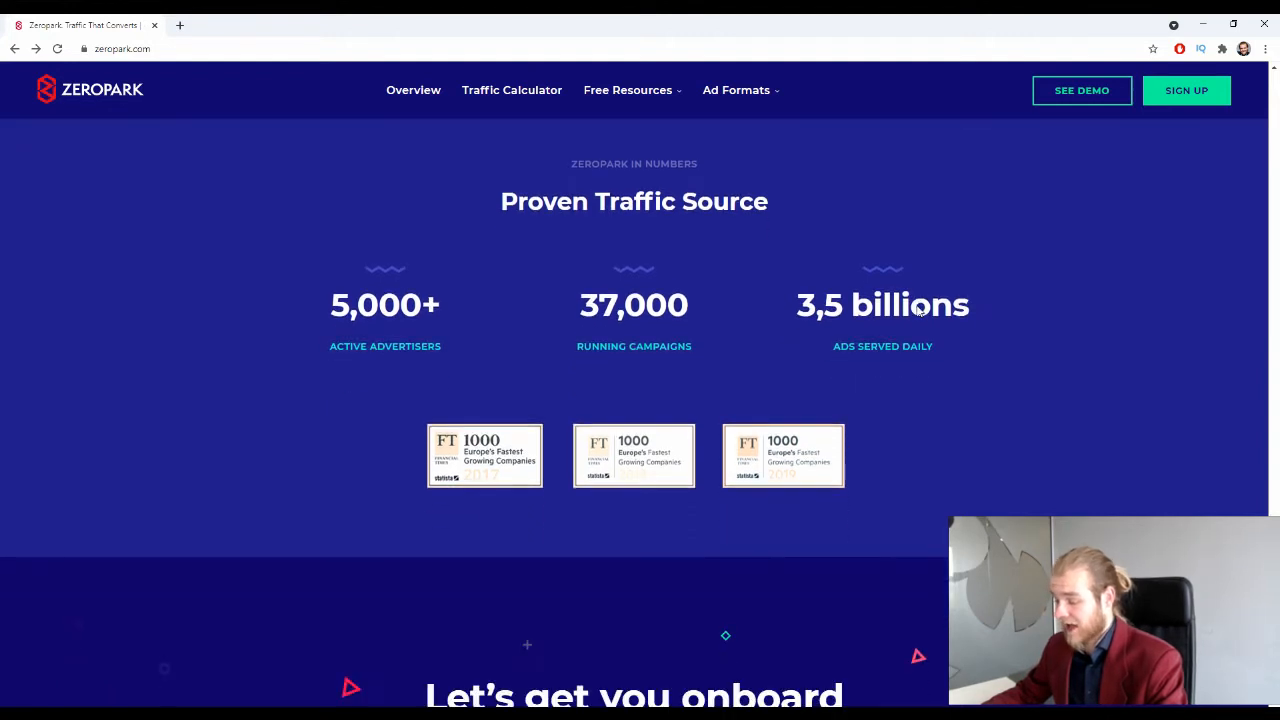
scroll(916, 310, down, 4)
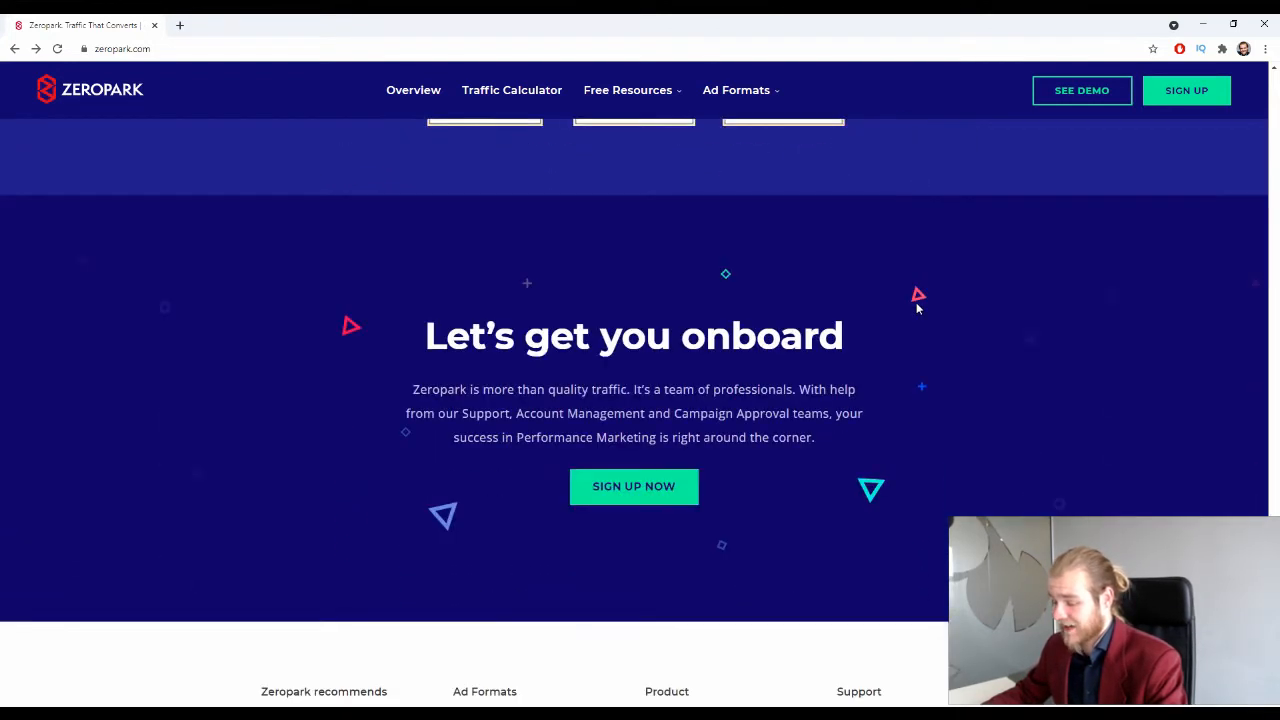
scroll(916, 309, down, 3)
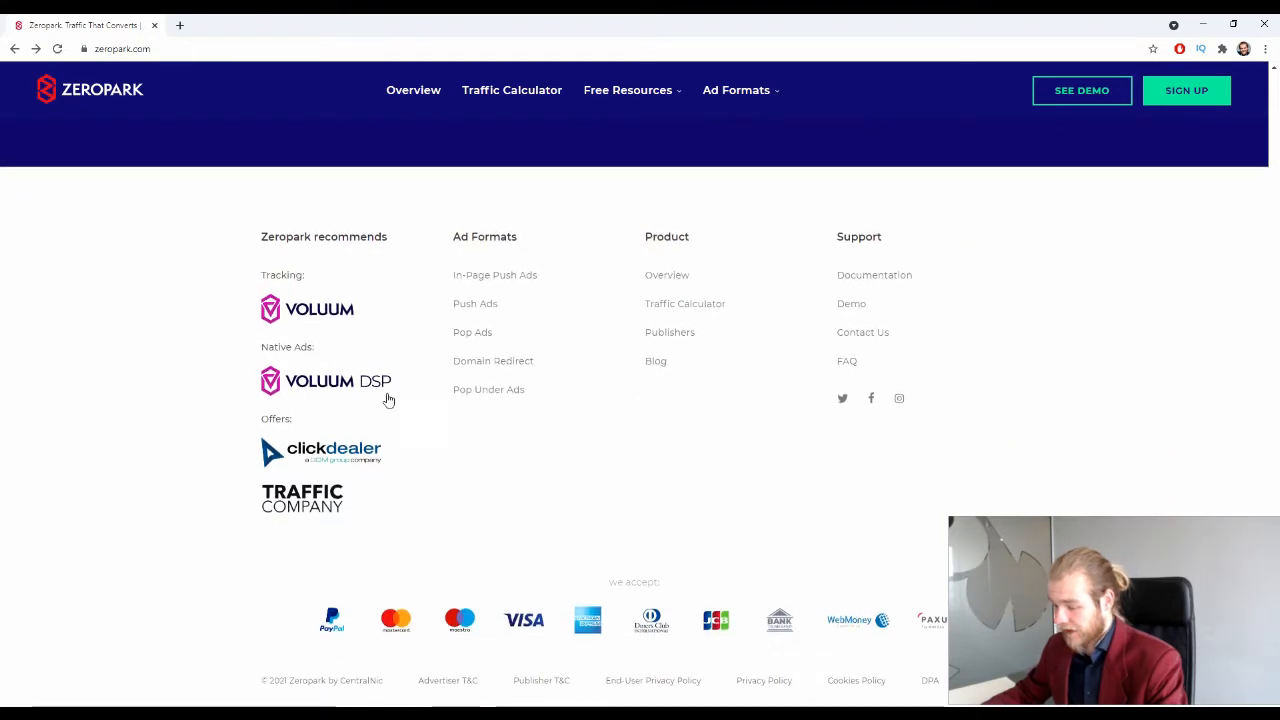
scroll(574, 423, up, 15)
scroll(839, 366, up, 15)
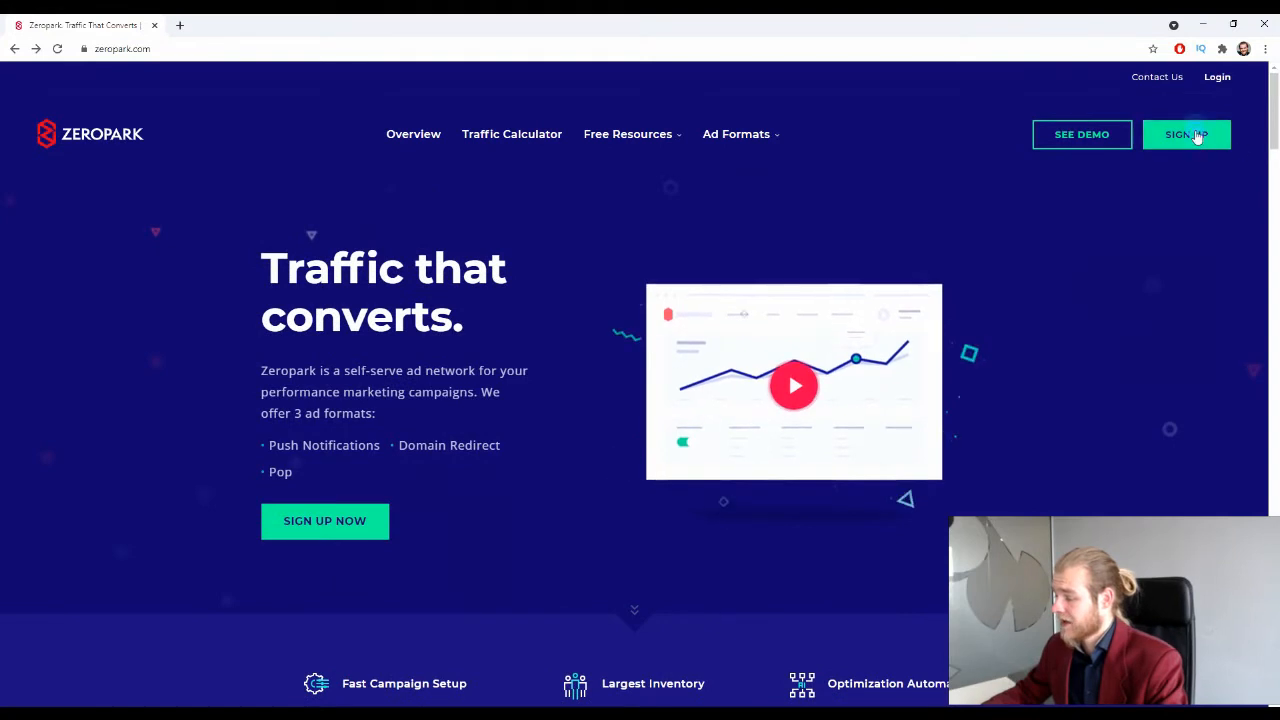
Step: Reach the panel sign-in page and fill in the saved account e-mail from autofill
click(1192, 134)
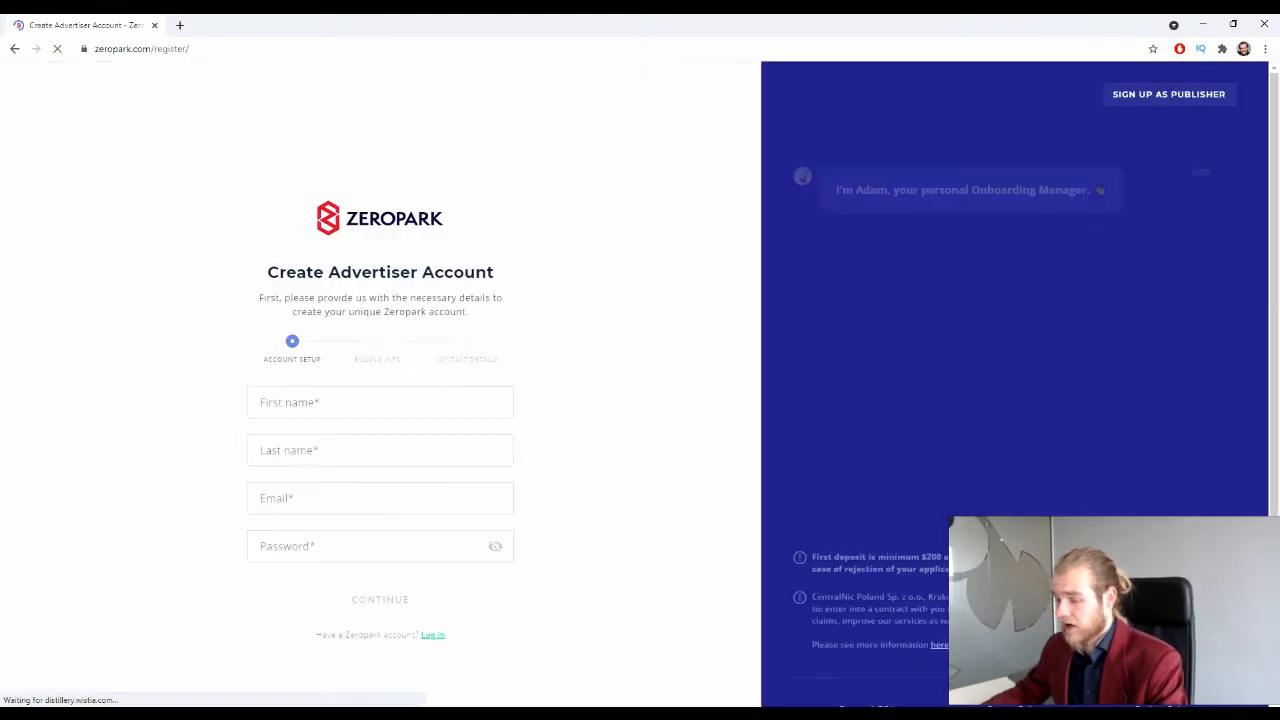
key(alt+Left)
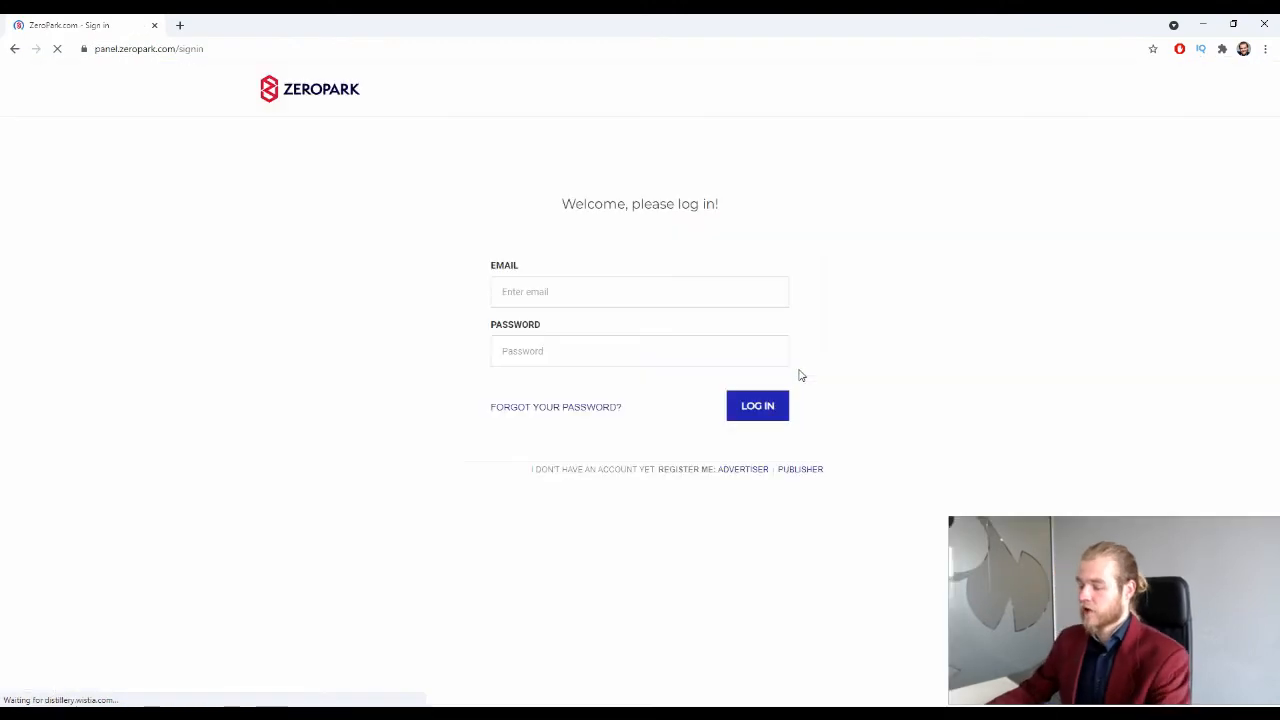
click(612, 291)
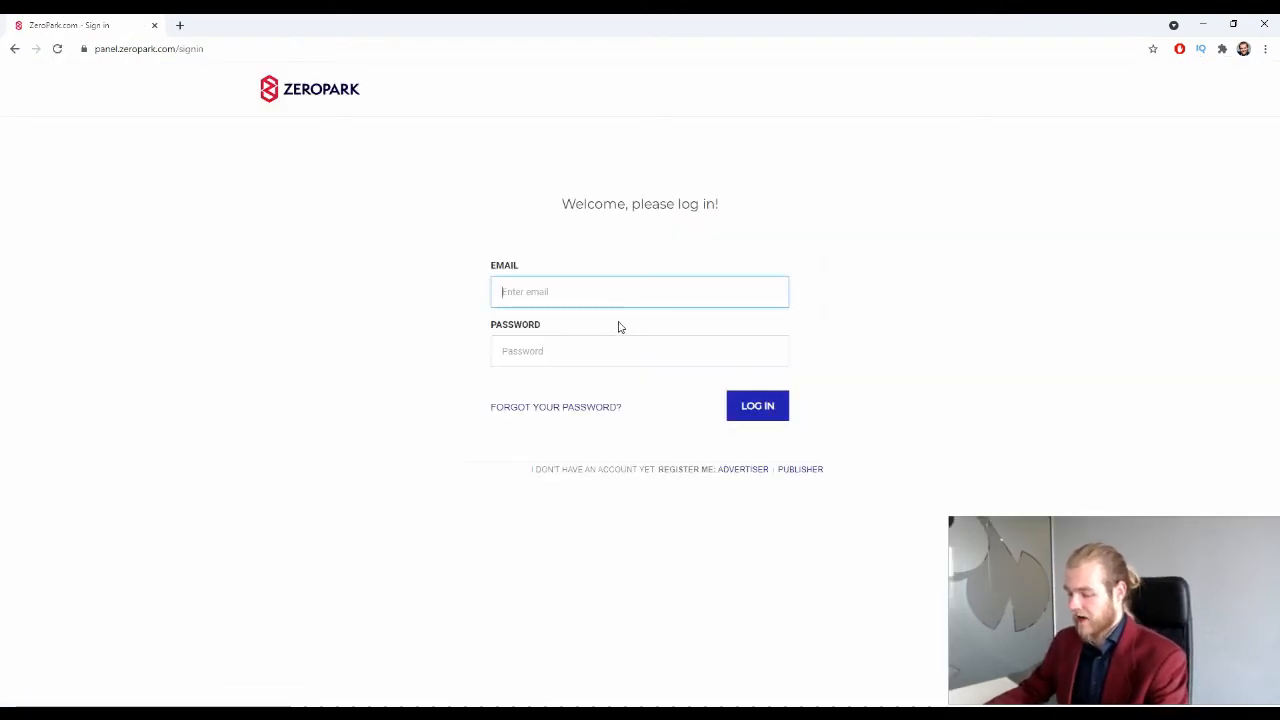
click(582, 349)
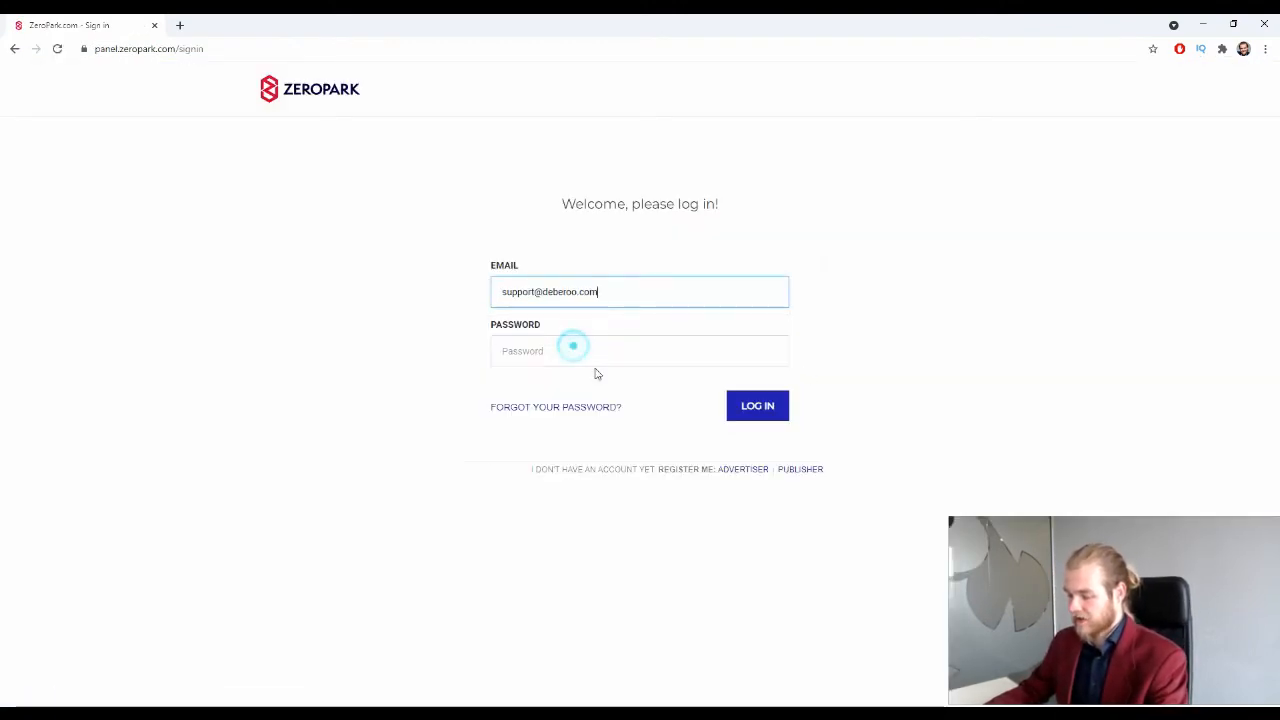
click(581, 356)
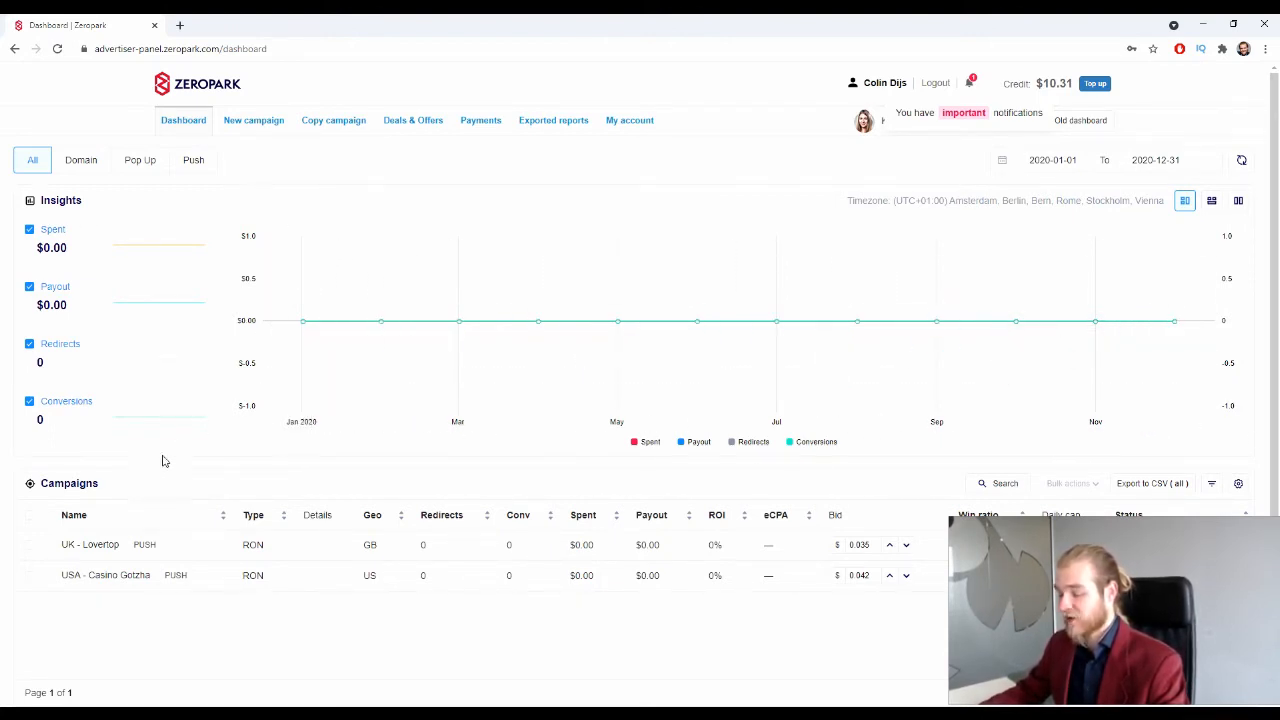
scroll(234, 323, down, 1)
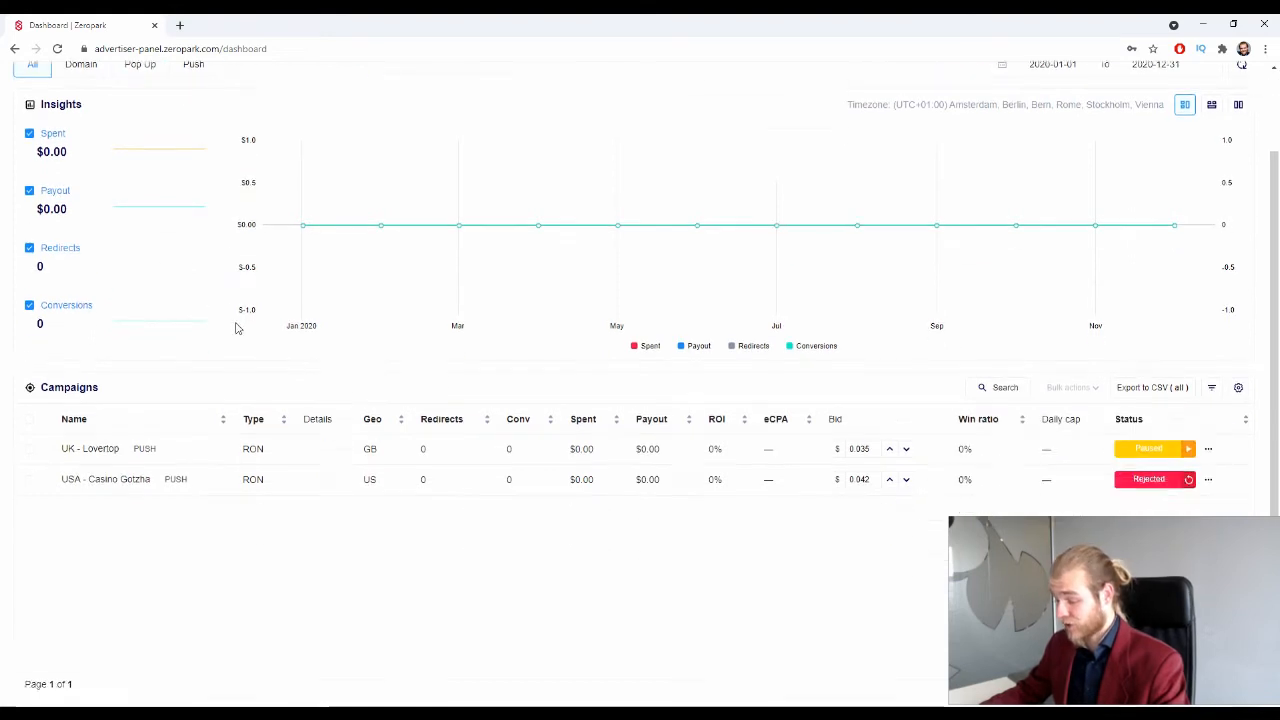
scroll(194, 314, up, 1)
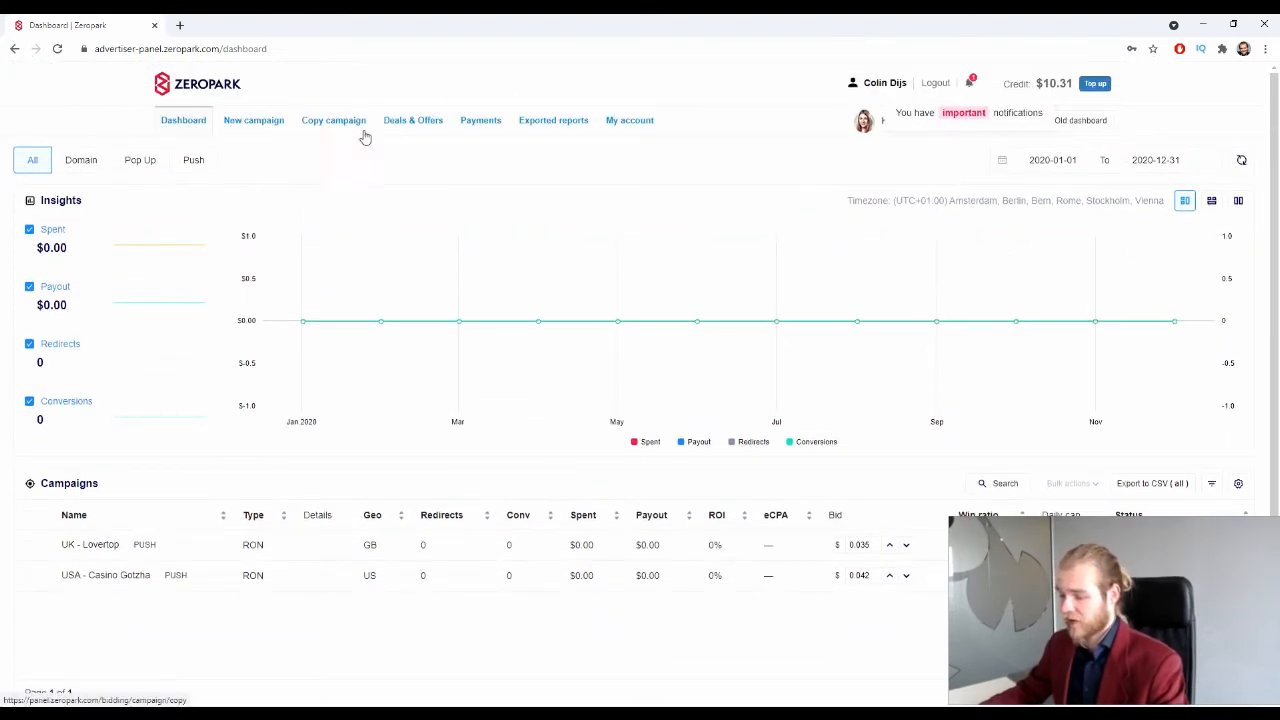
Step: Start a new campaign with Push traffic and the Run of Network (RON) option
click(257, 128)
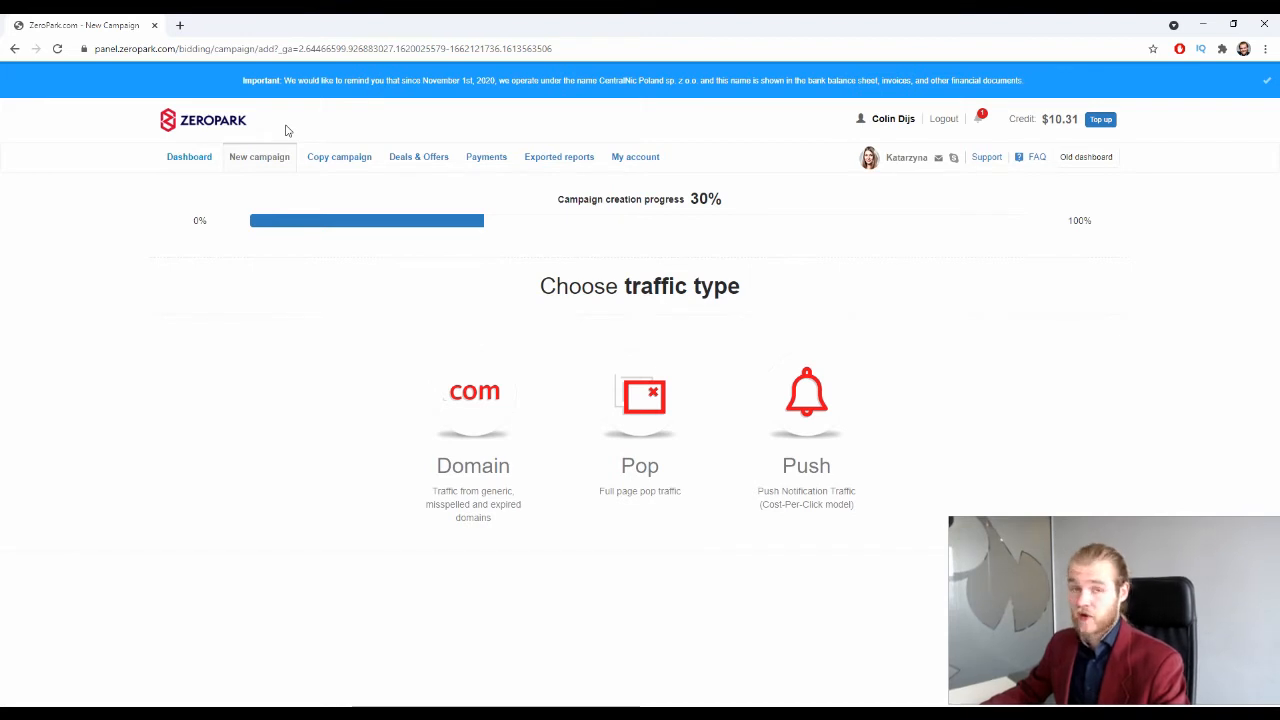
click(847, 368)
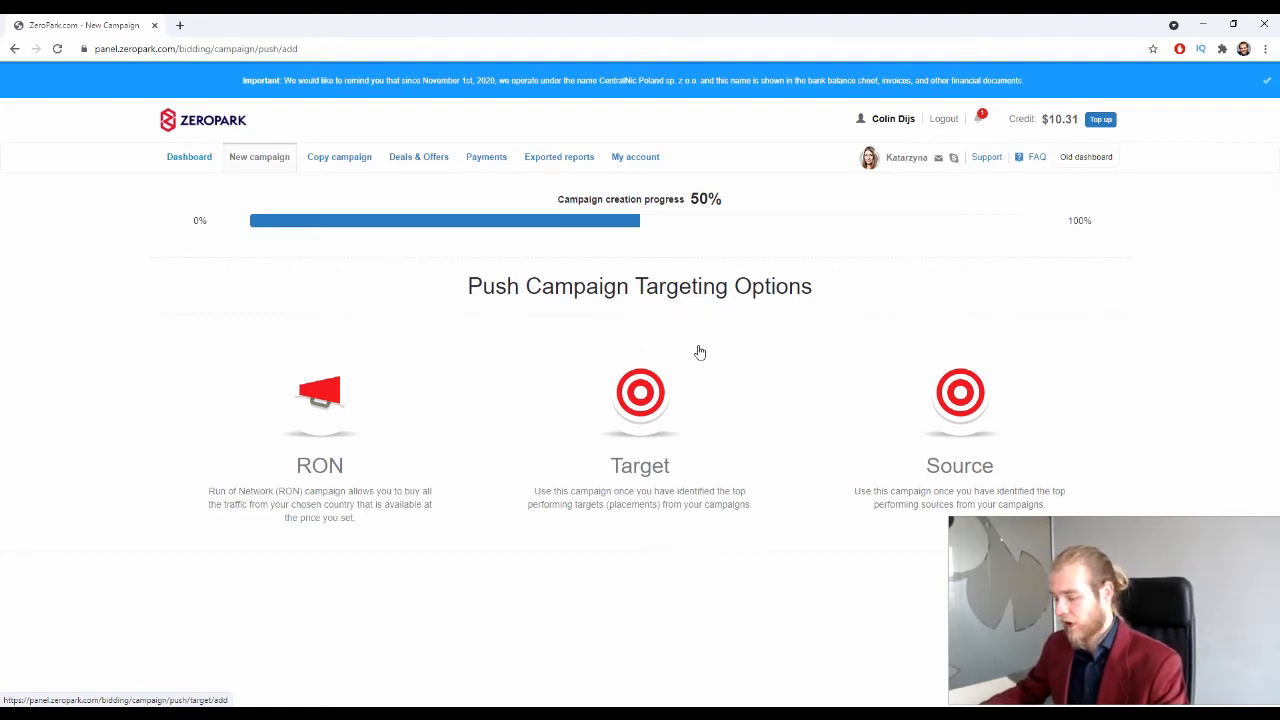
click(383, 430)
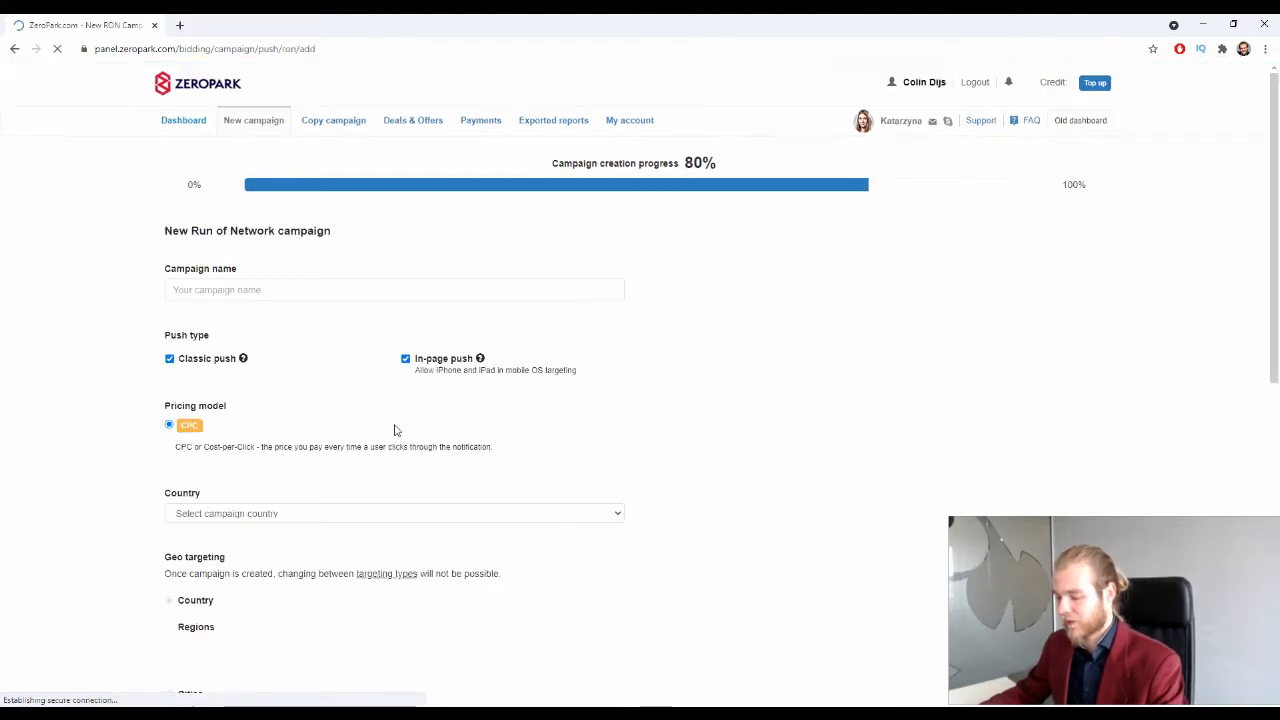
Step: Name the campaign 'Deberoo' and untick In-page push, leaving only Classic push
scroll(360, 320, down, 1)
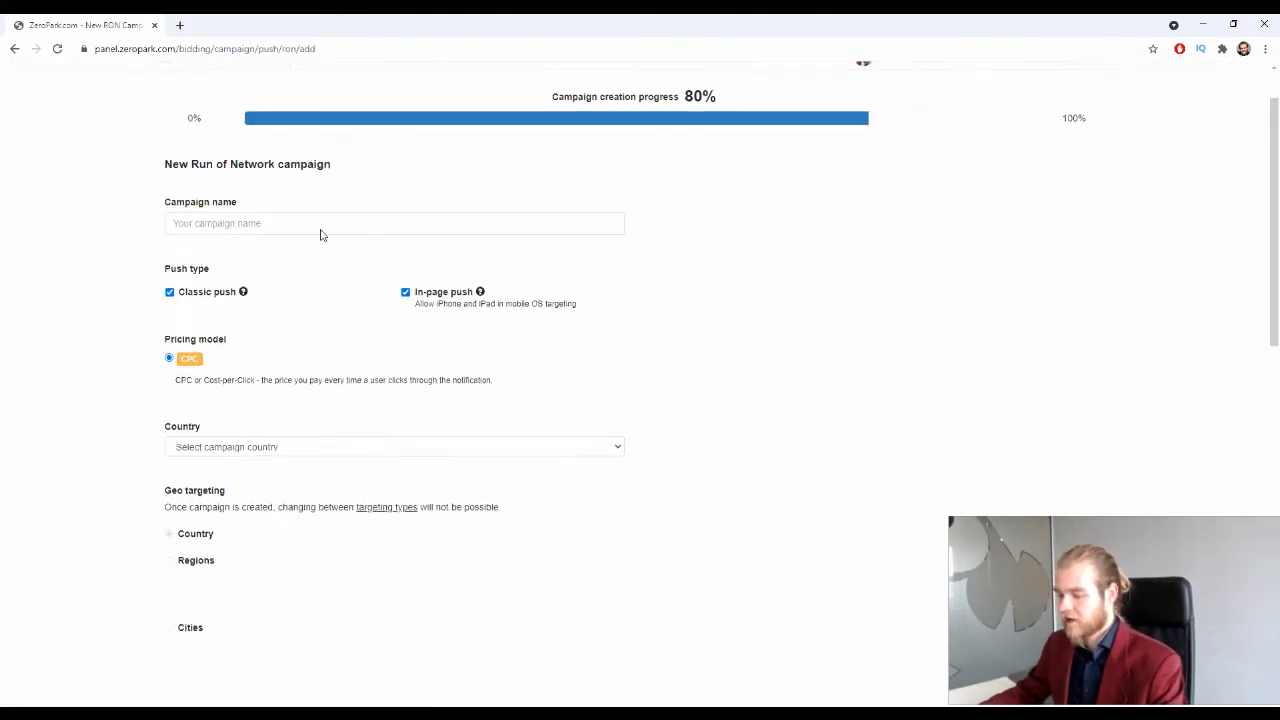
click(311, 222)
text(Deberooo)
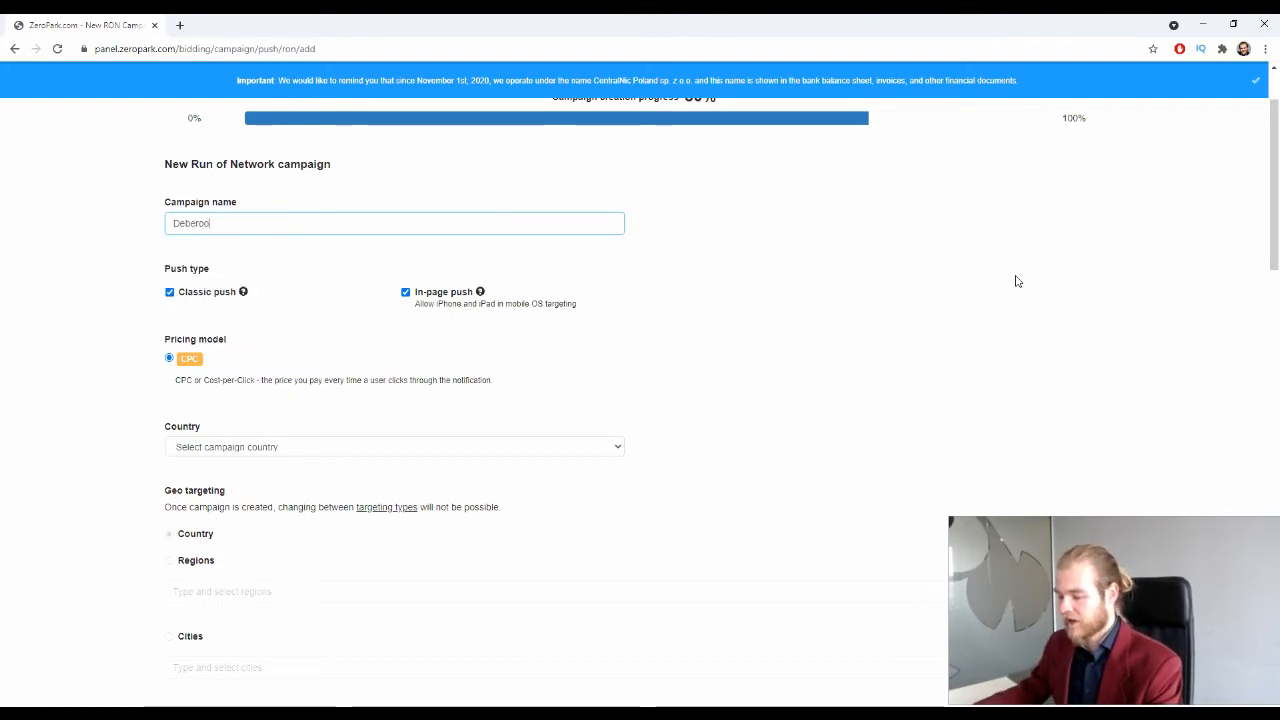
click(992, 301)
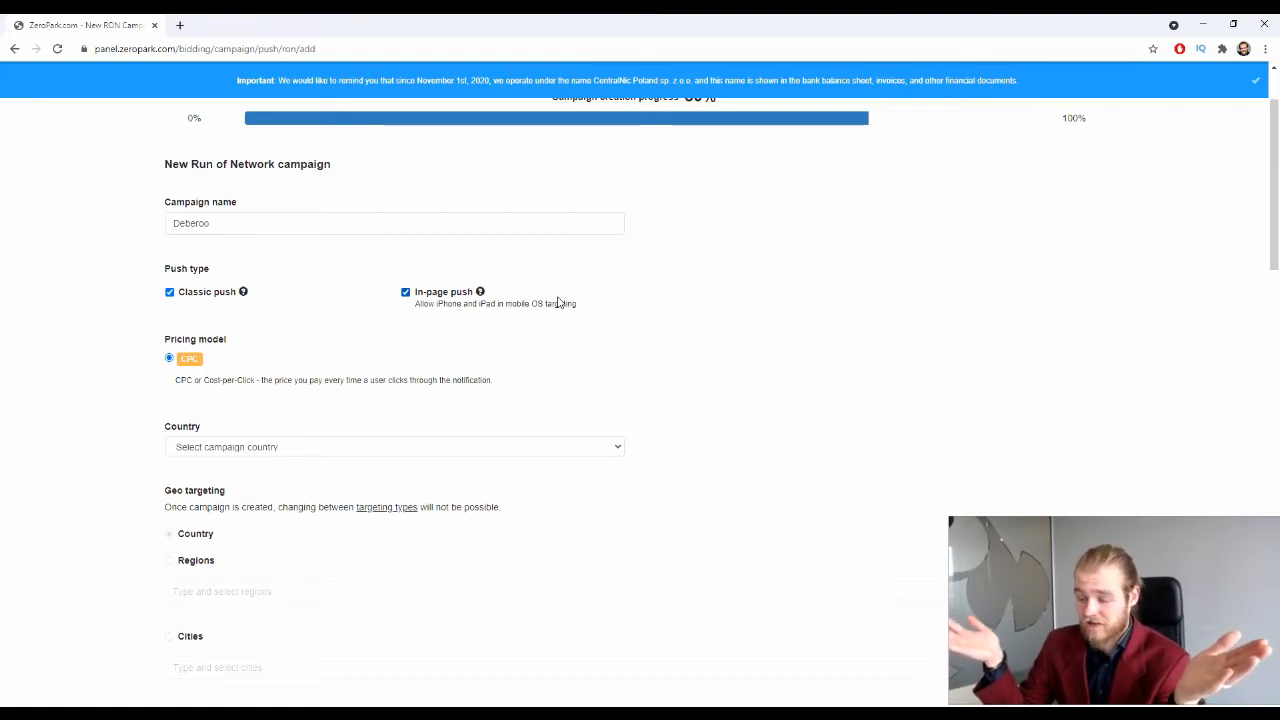
click(405, 293)
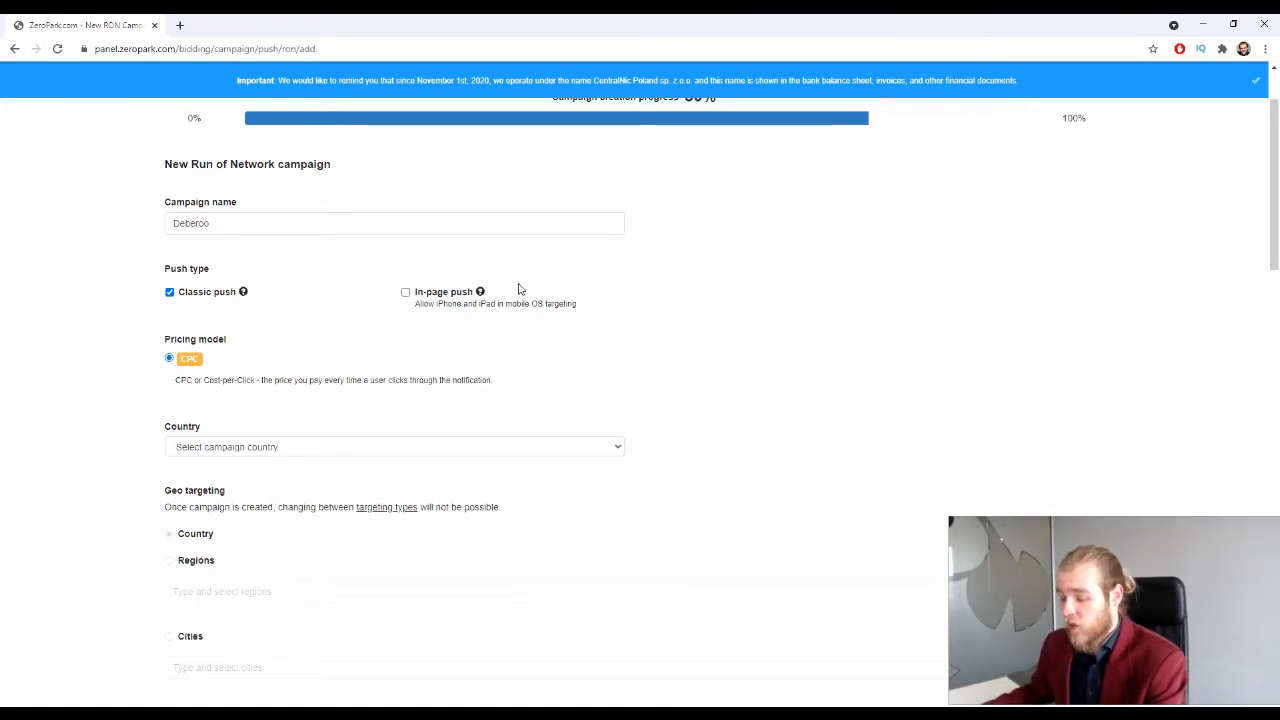
scroll(517, 286, down, 1)
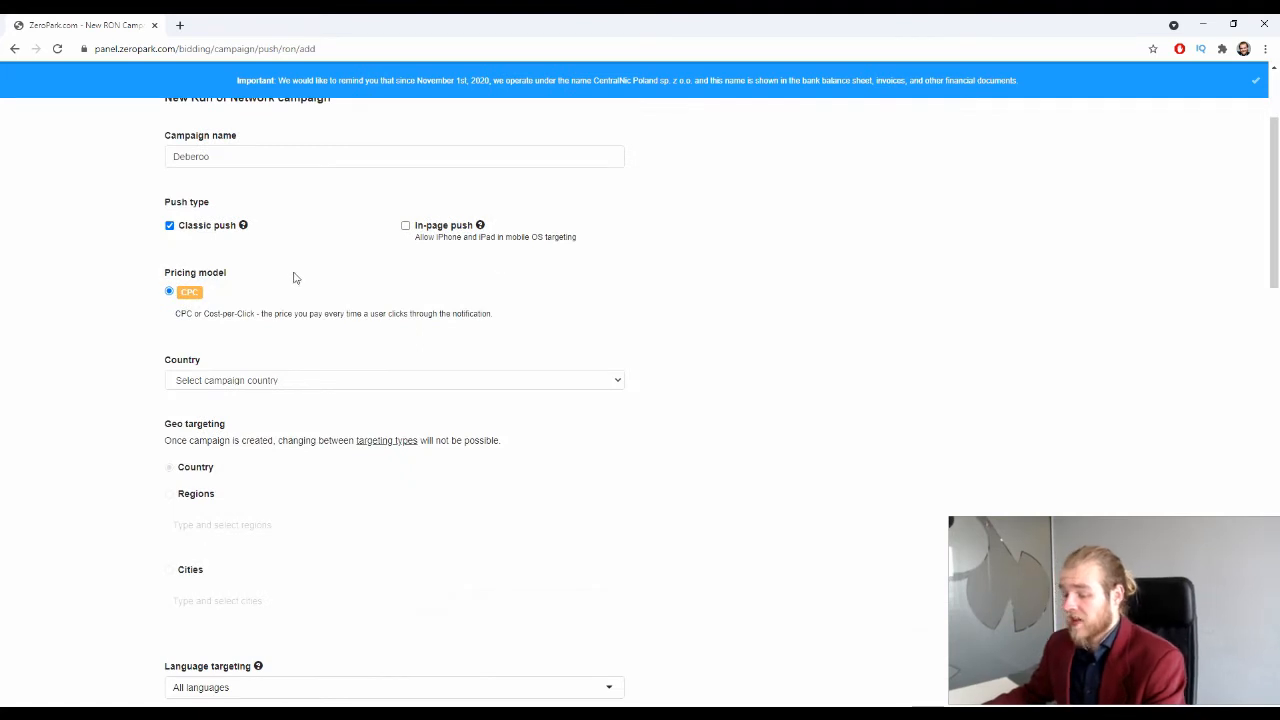
scroll(303, 269, down, 3)
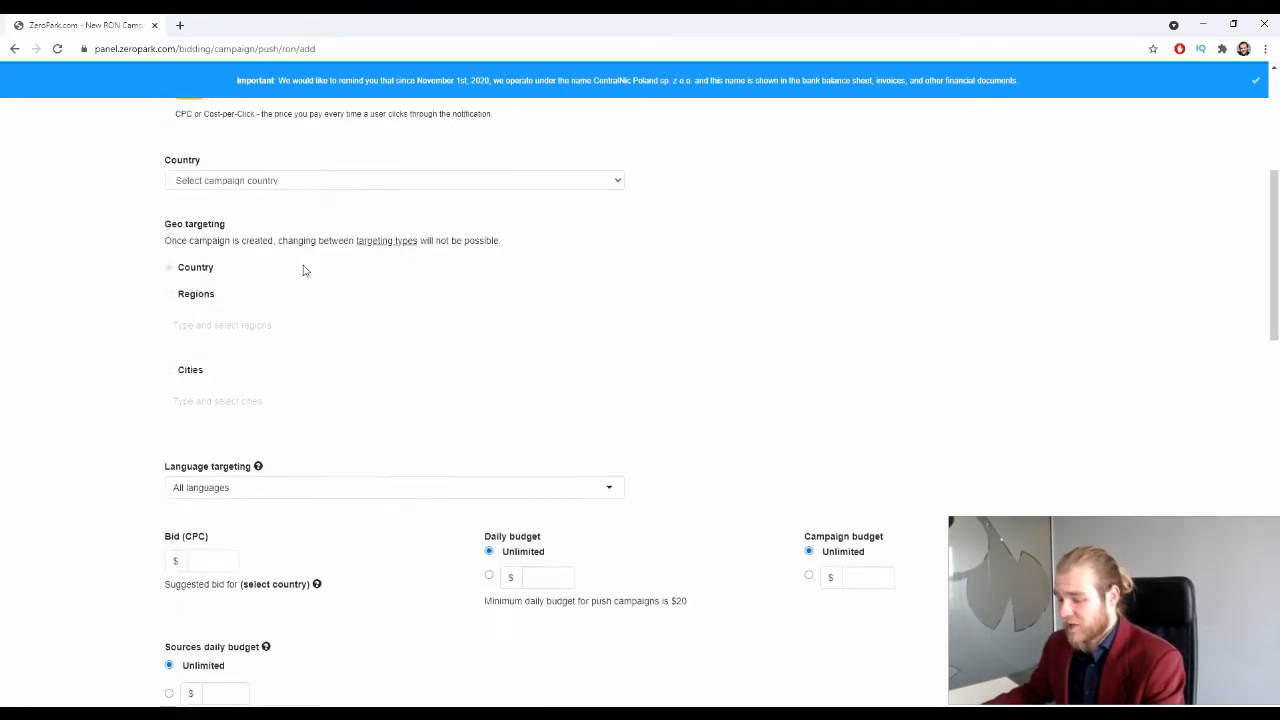
Step: Pick Norway from the Country list, bringing up a $0.0157 suggested bid
scroll(303, 269, up, 2)
click(292, 312)
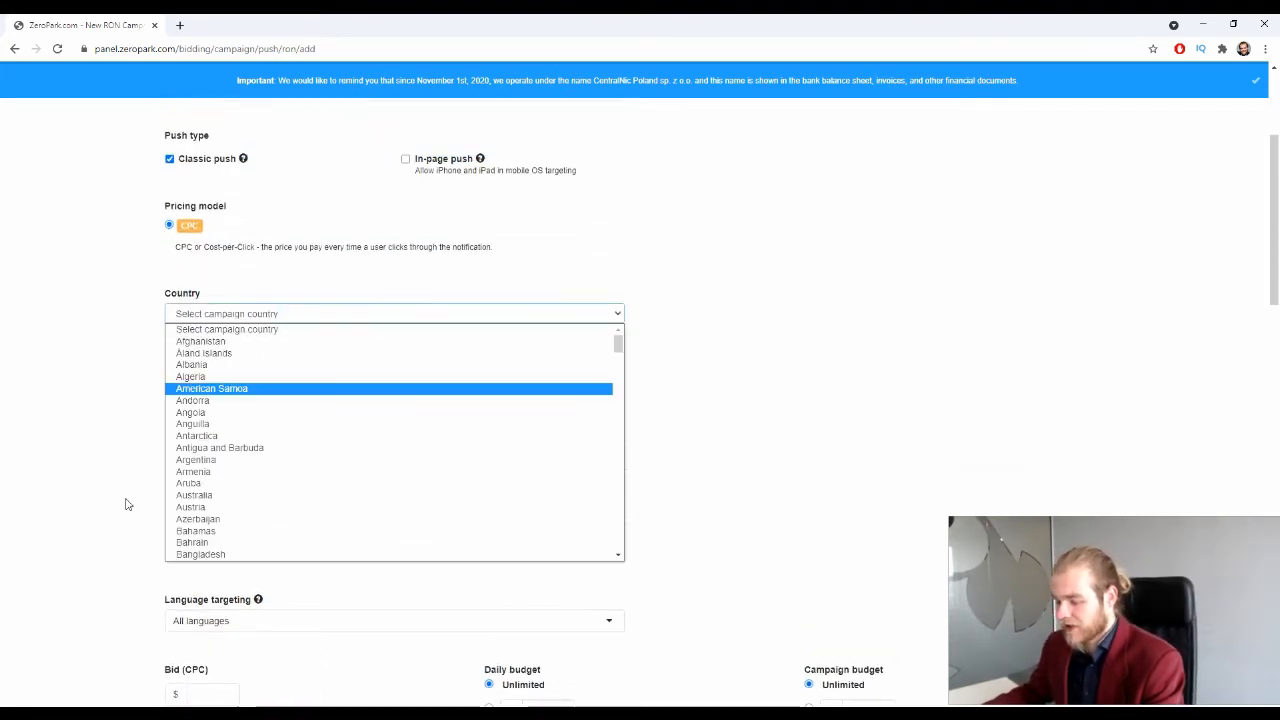
scroll(251, 420, down, 20)
scroll(227, 430, down, 3)
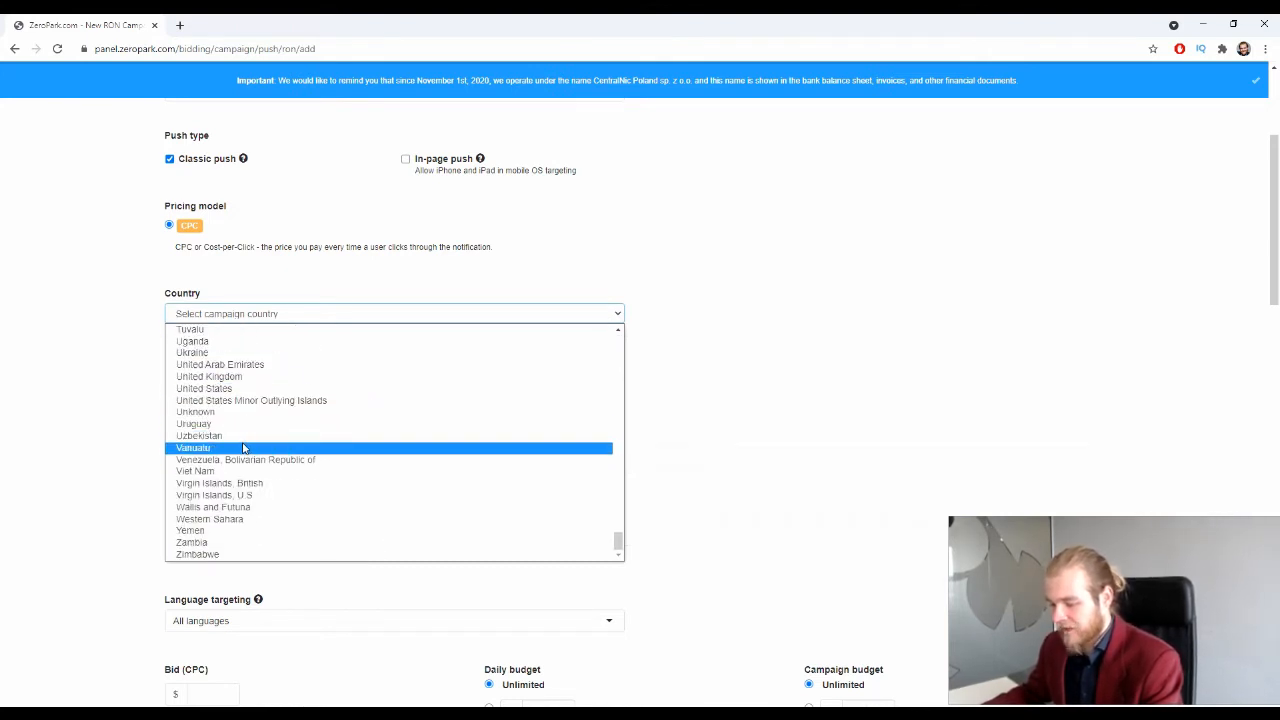
scroll(243, 449, up, 4)
scroll(243, 449, down, 4)
scroll(240, 450, up, 5)
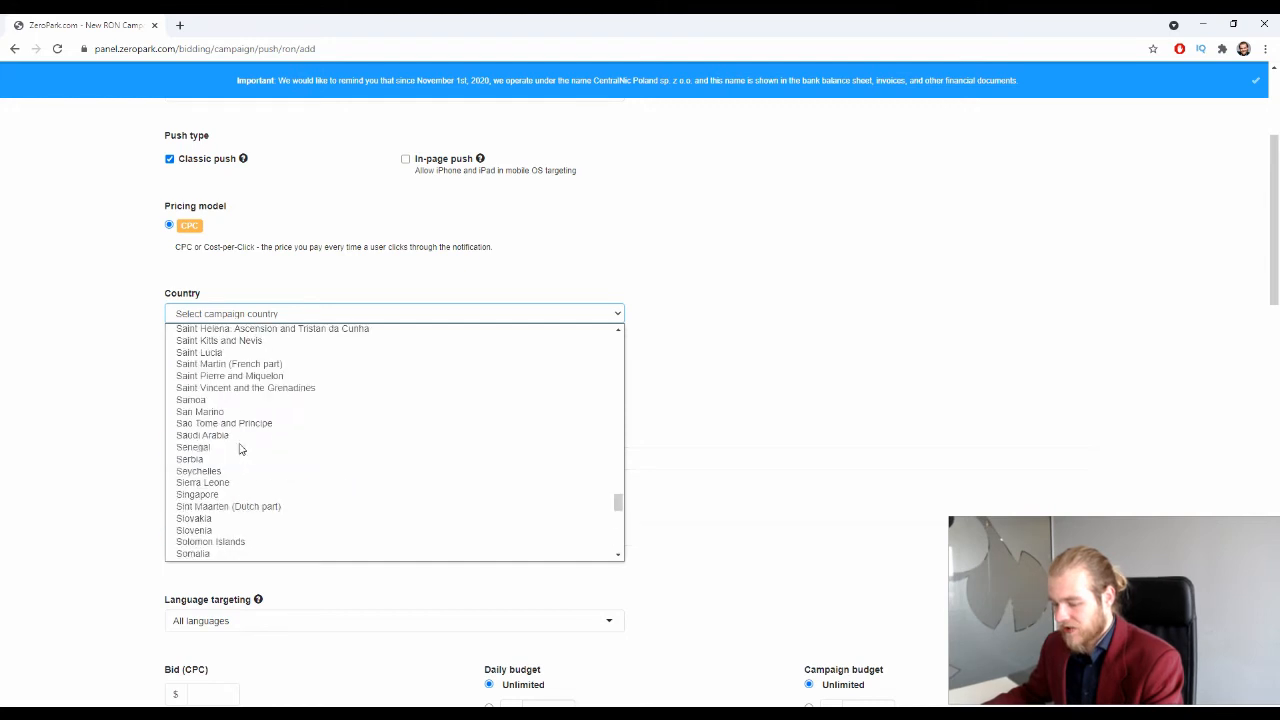
scroll(245, 447, up, 3)
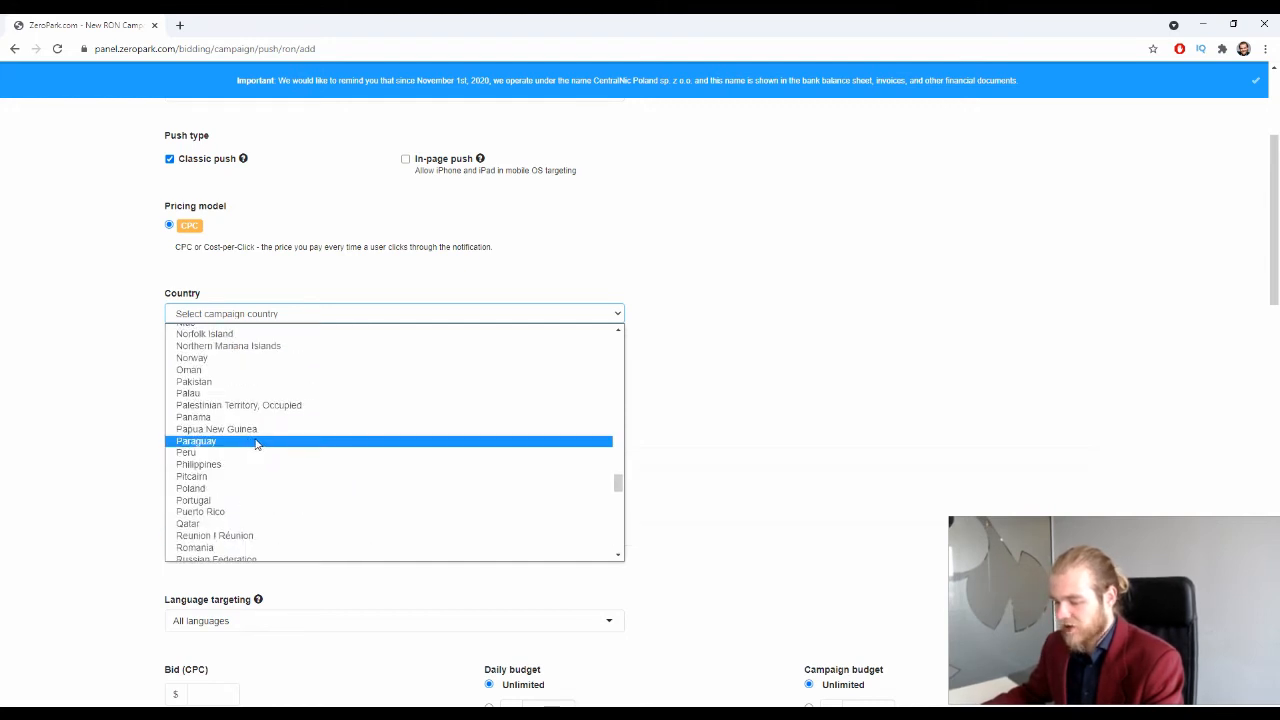
click(274, 362)
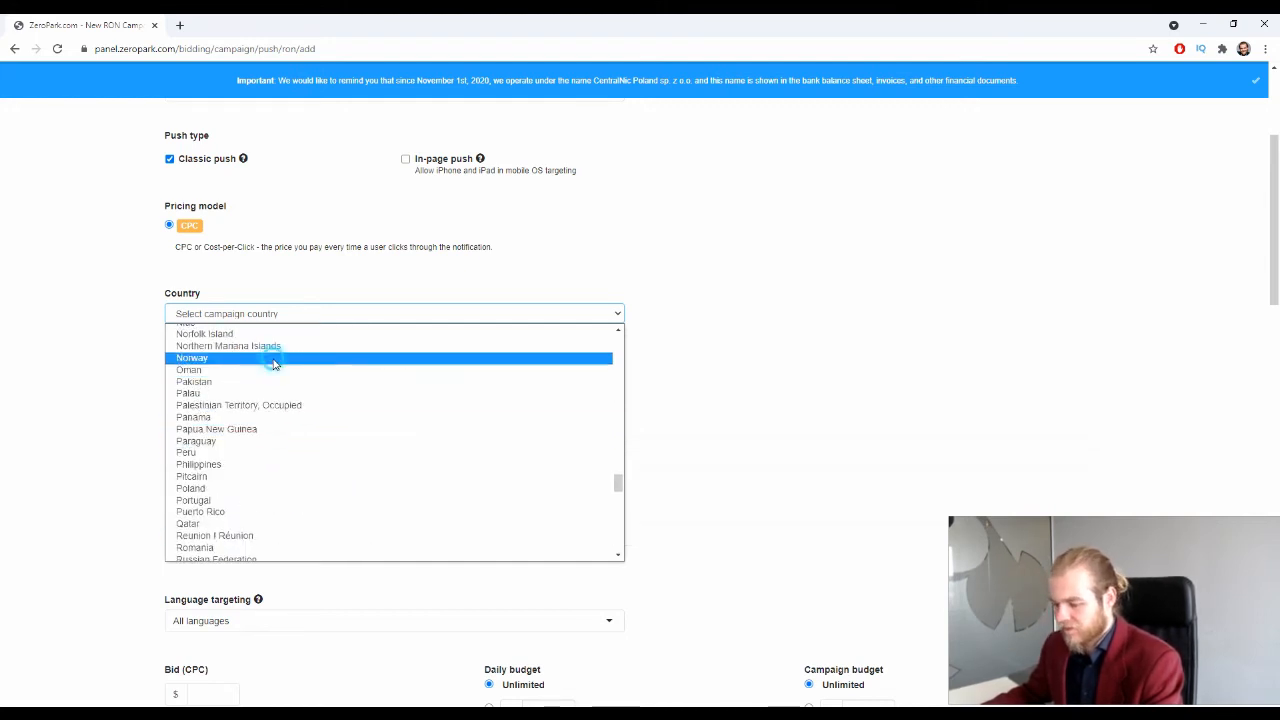
scroll(130, 264, down, 2)
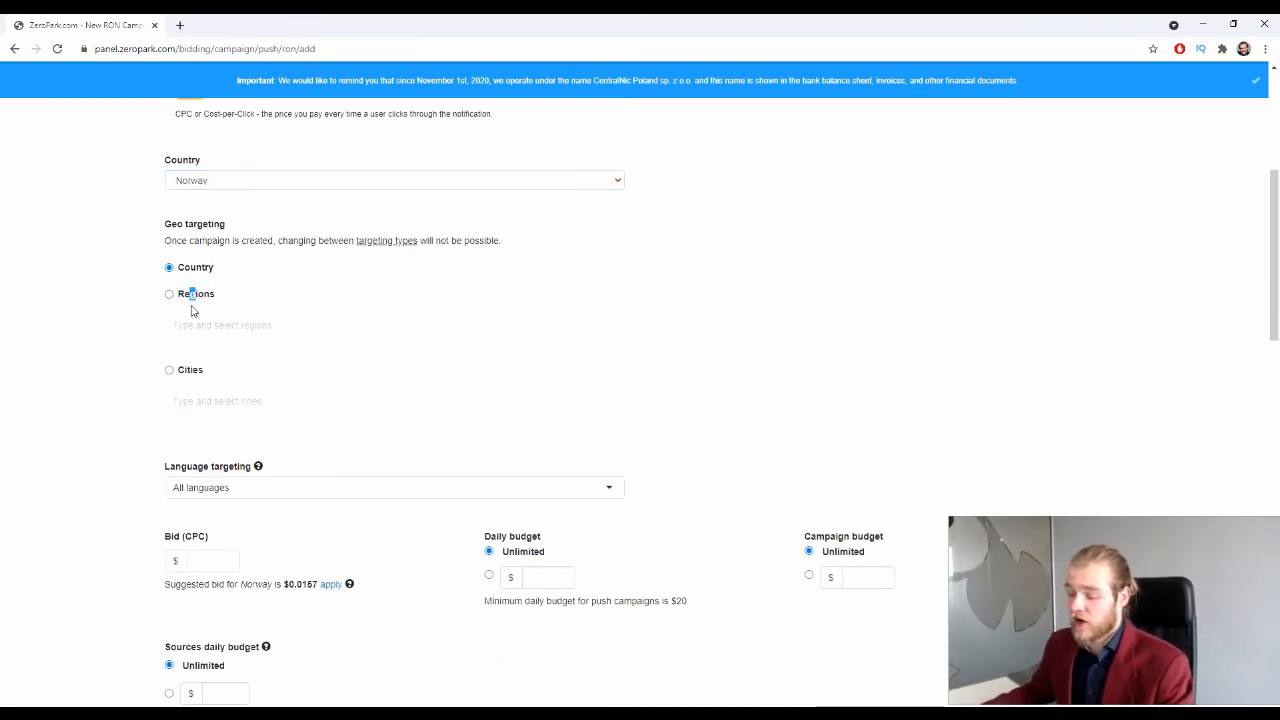
Step: Look through the Norway regions and cities options, then choose Country-level geo targeting
click(195, 296)
click(198, 330)
scroll(200, 366, down, 5)
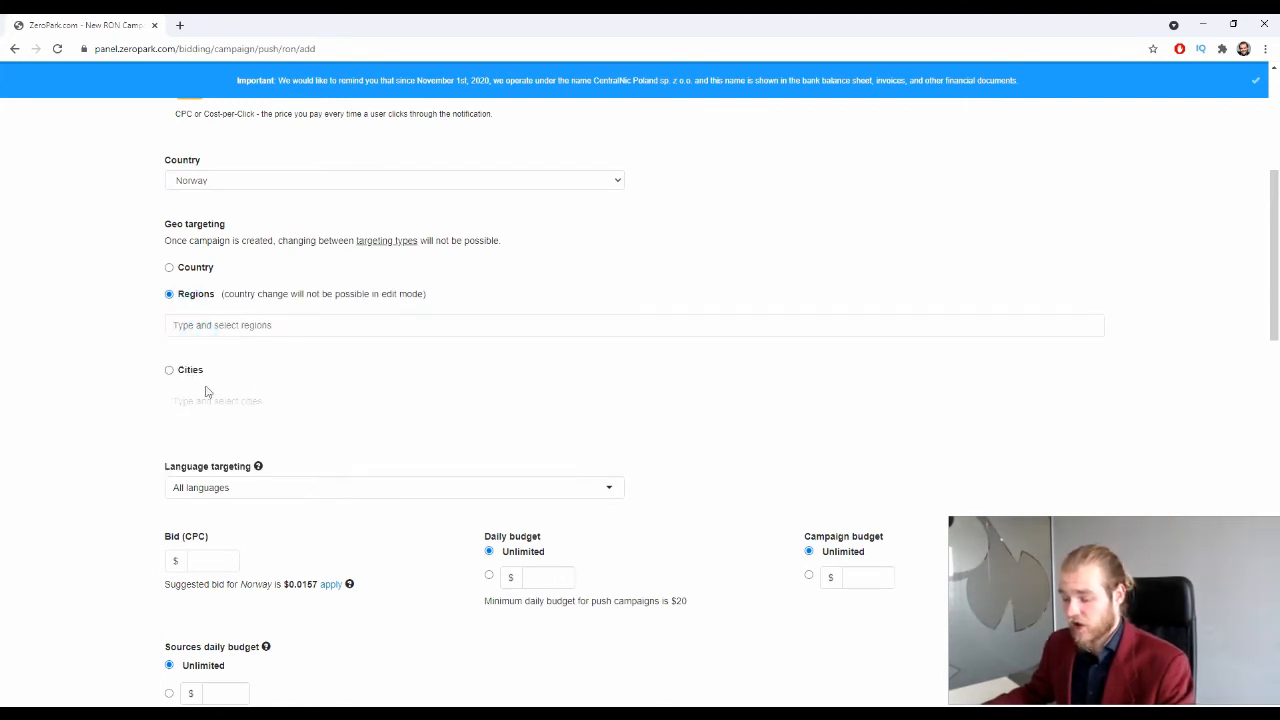
click(195, 370)
click(222, 401)
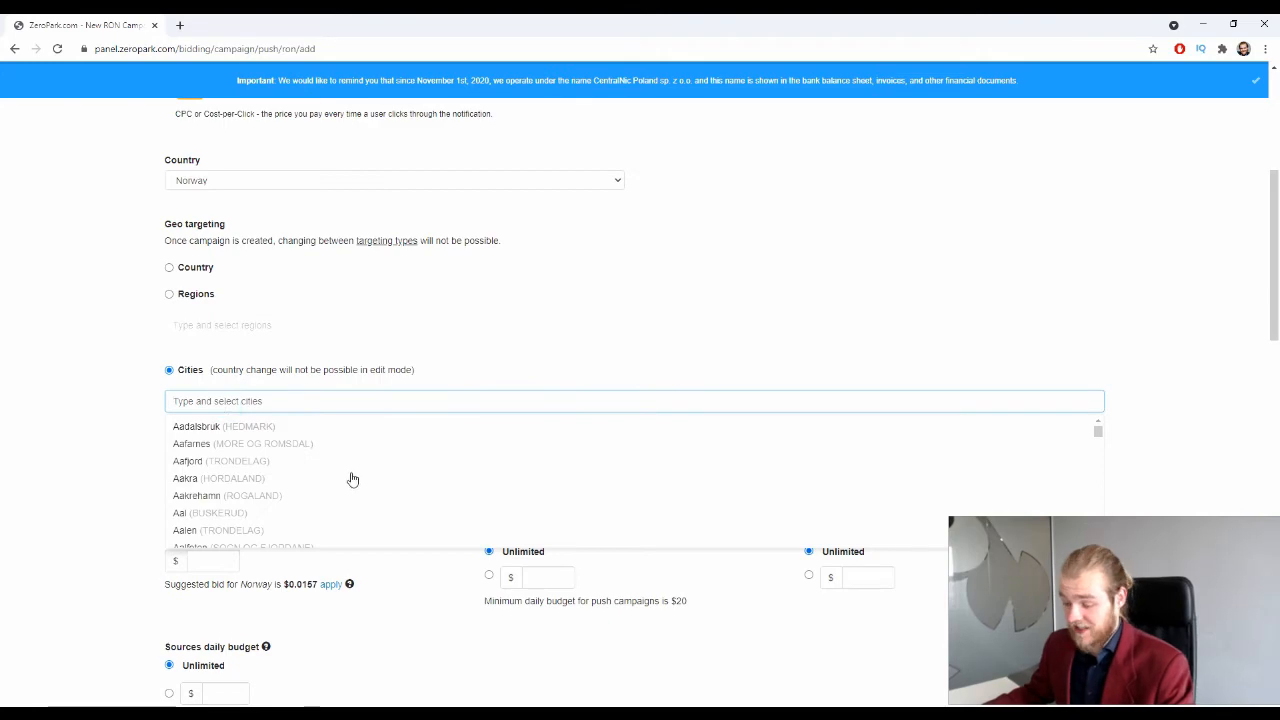
scroll(372, 448, down, 5)
scroll(378, 448, down, 10)
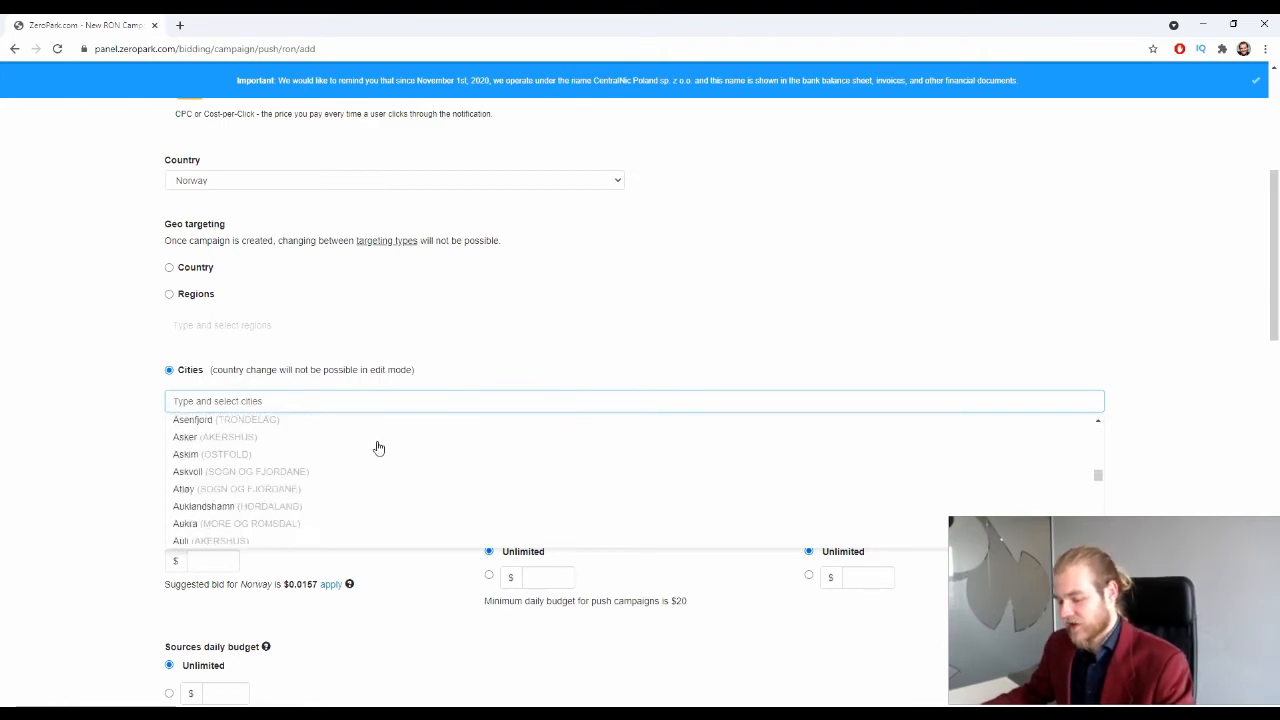
scroll(371, 439, down, 5)
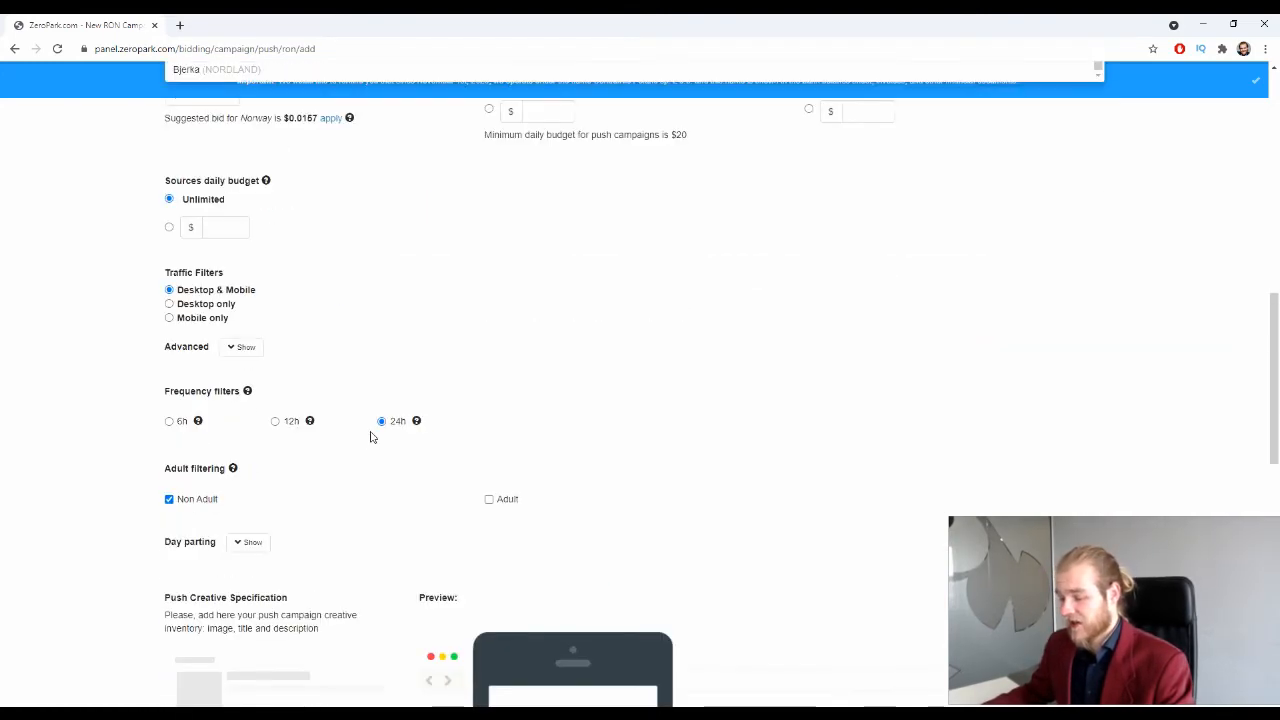
scroll(366, 437, up, 5)
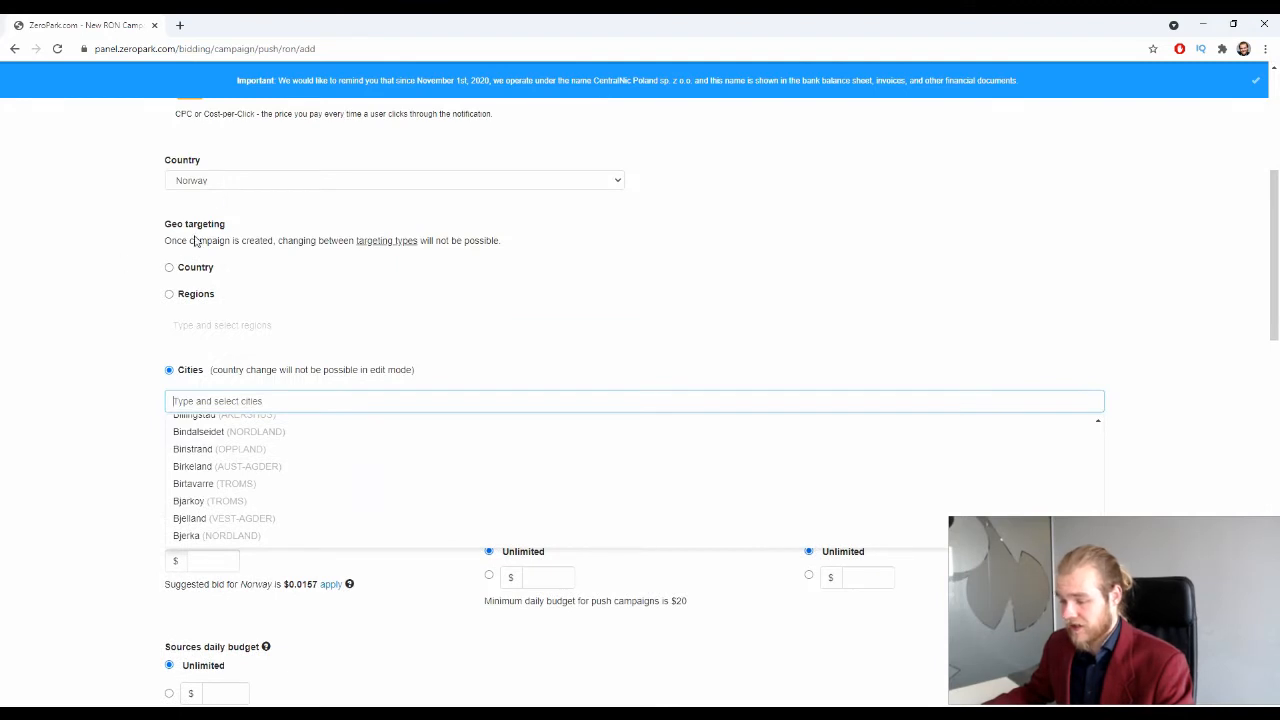
click(169, 267)
scroll(105, 320, down, 1)
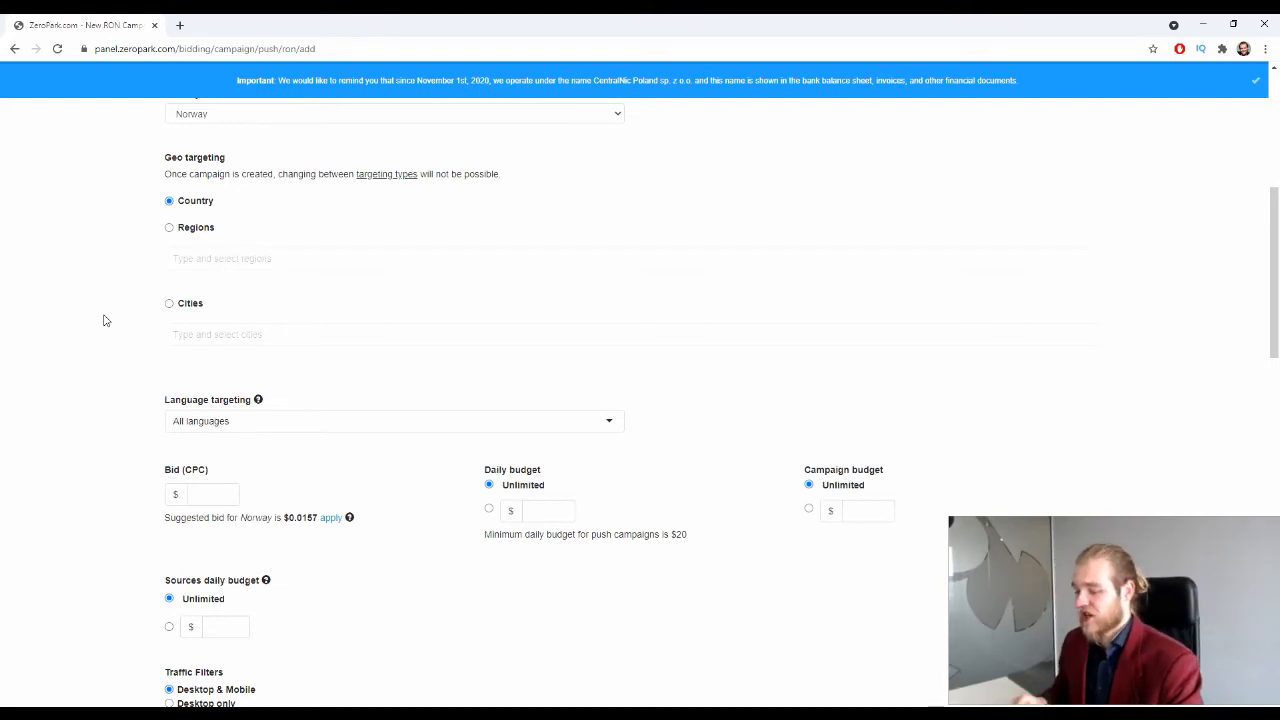
scroll(30, 298, down, 2)
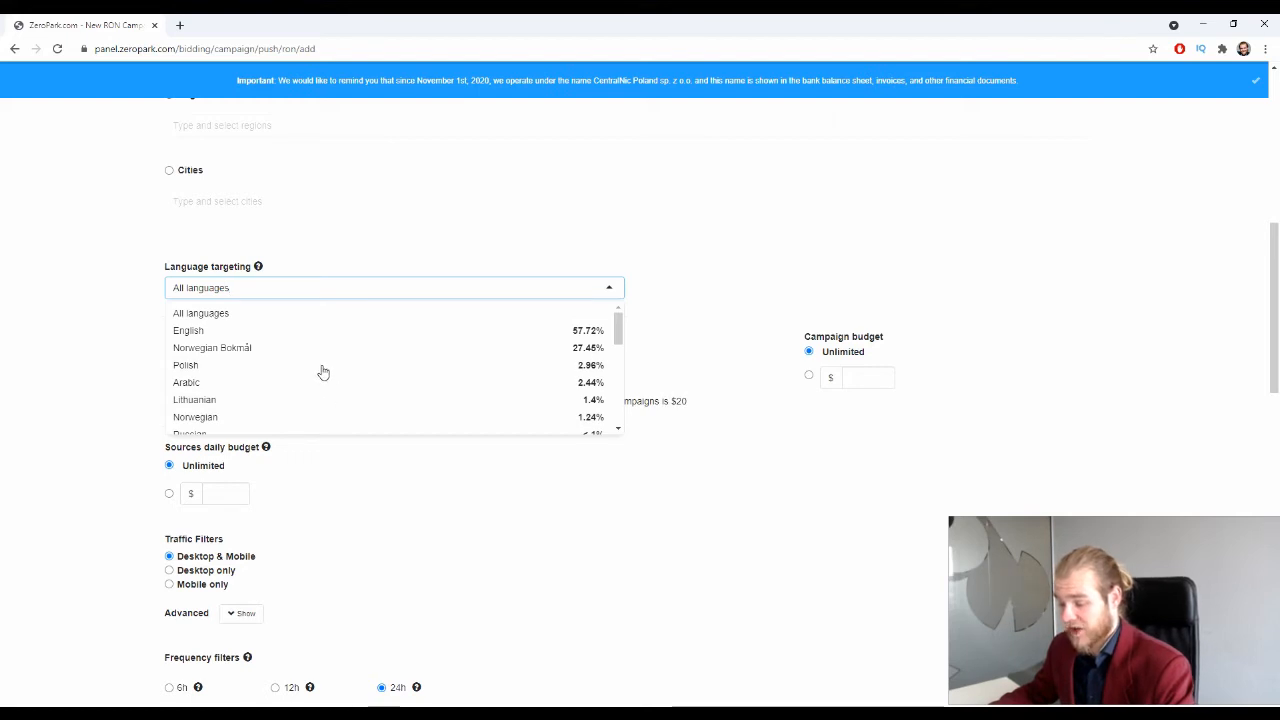
Step: Choose English in the Language targeting dropdown in place of All languages
scroll(316, 422, down, 5)
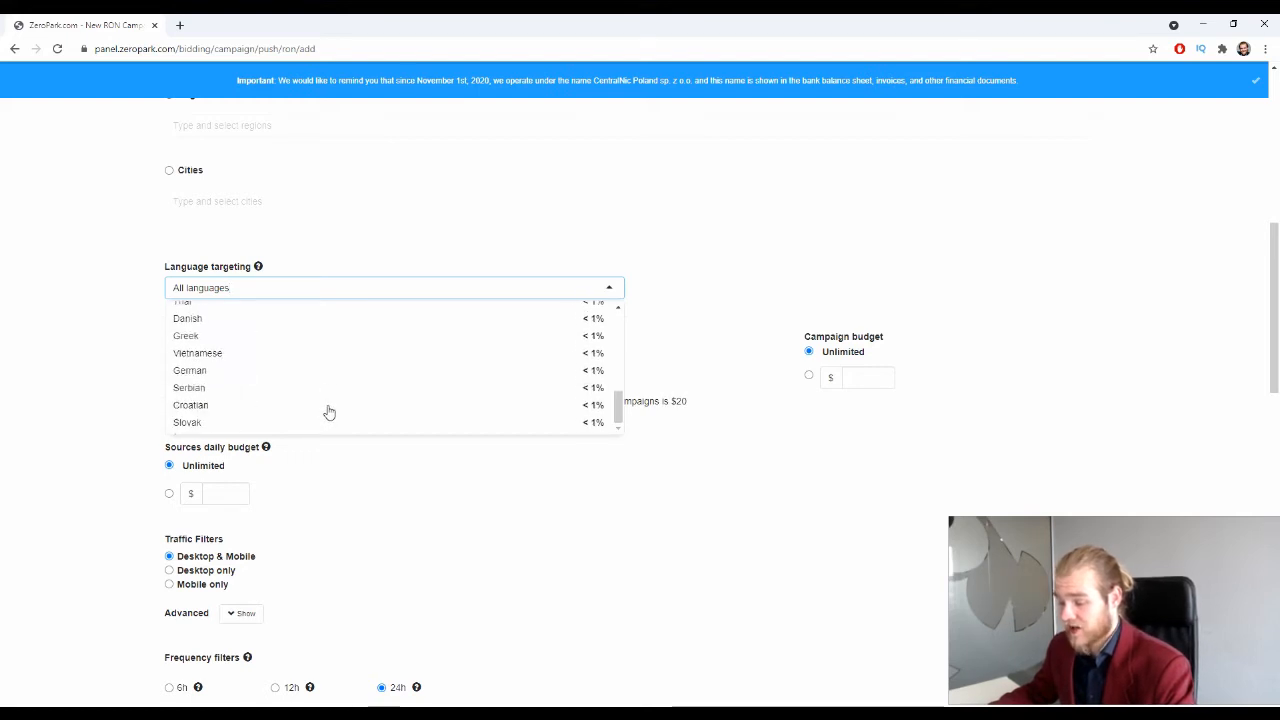
scroll(329, 414, up, 8)
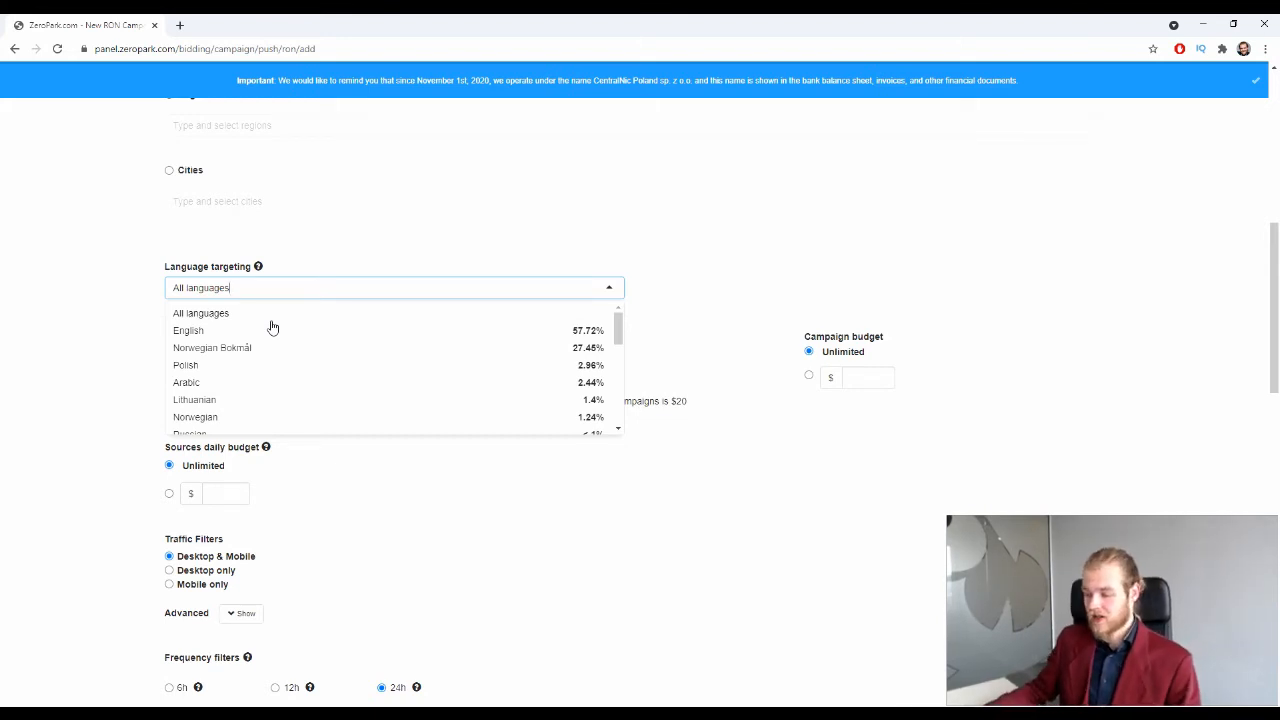
click(240, 332)
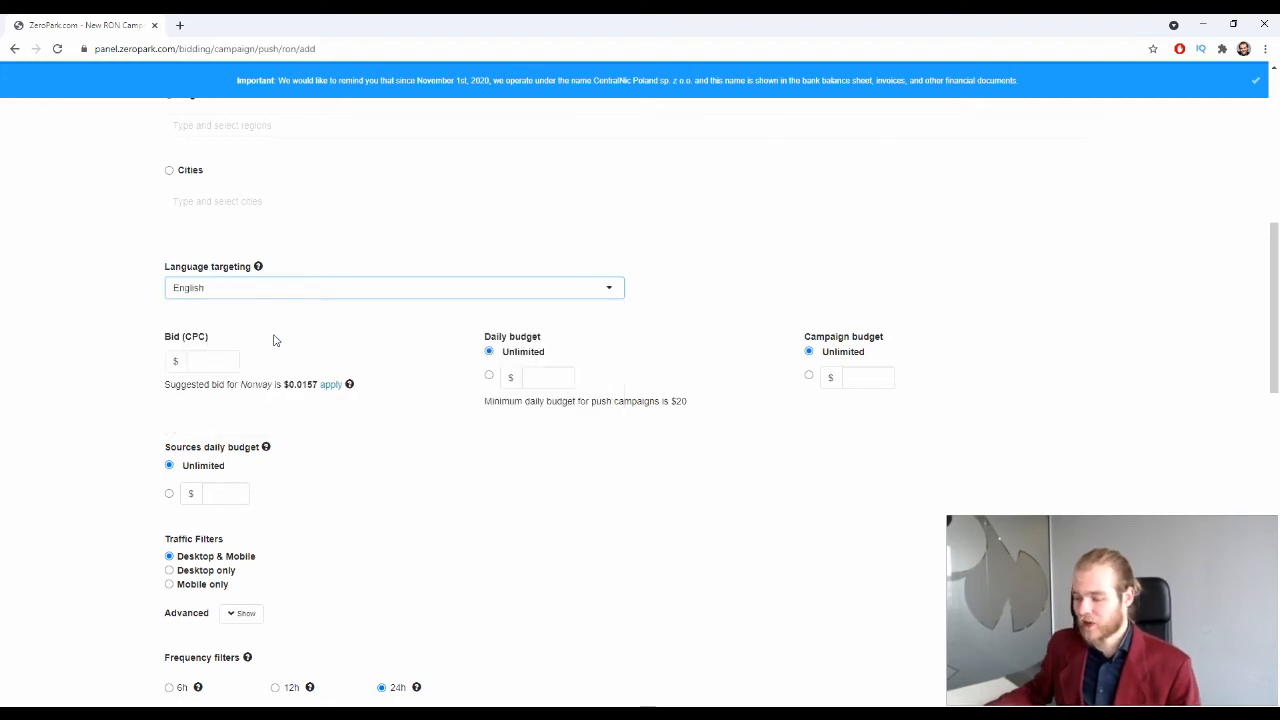
Step: Apply the suggested Norway bid of 0.0157 as the campaign CPC
click(333, 390)
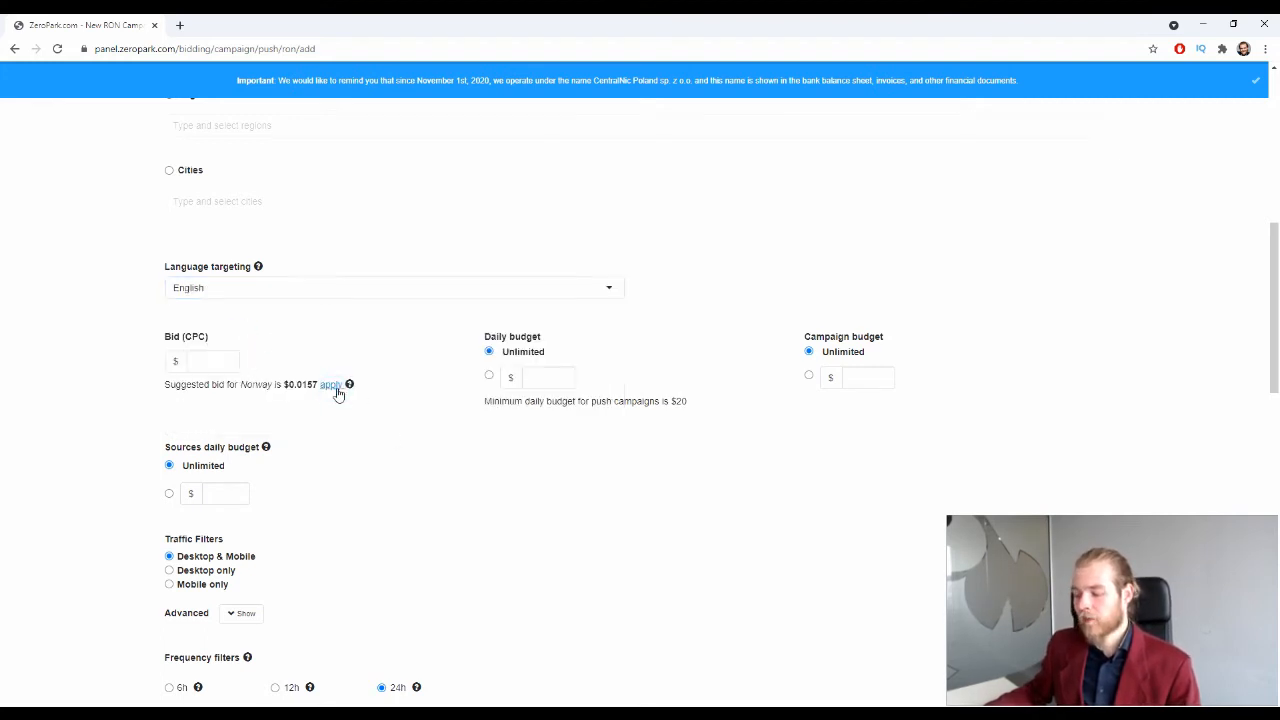
click(336, 389)
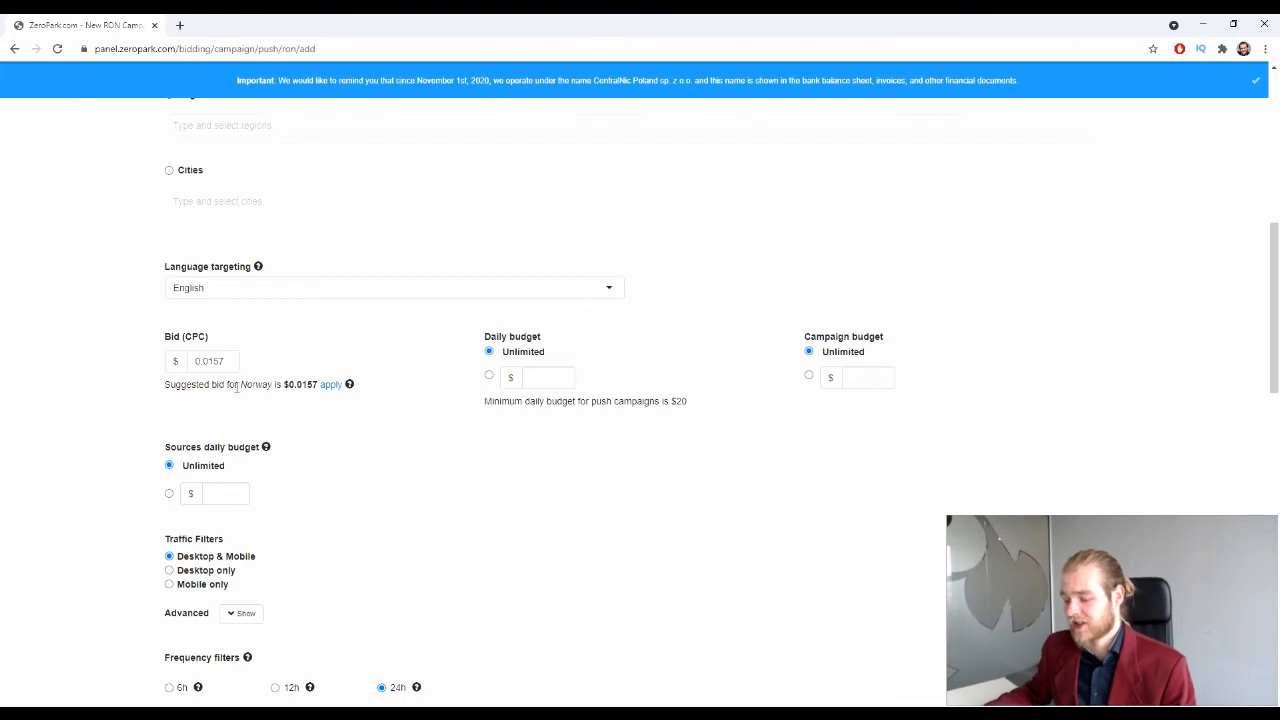
scroll(451, 431, down, 1)
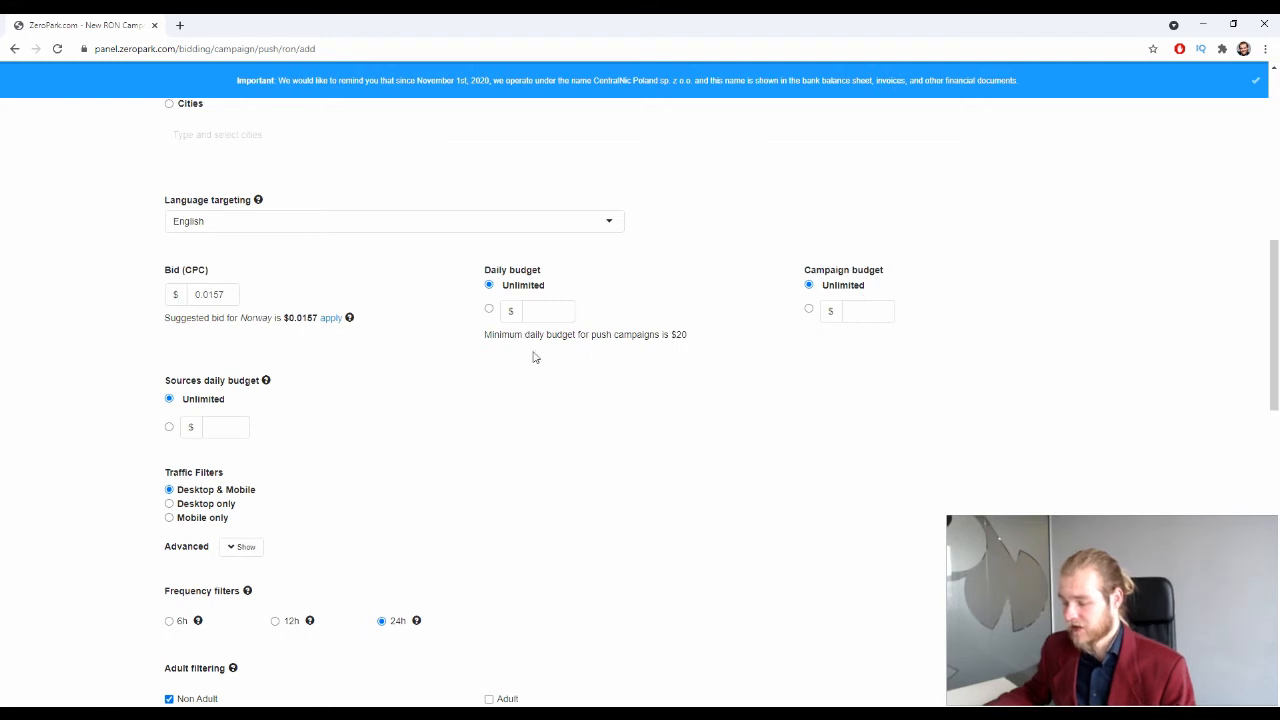
Step: Try a $20 daily budget, then switch the daily budget back to Unlimited
click(489, 310)
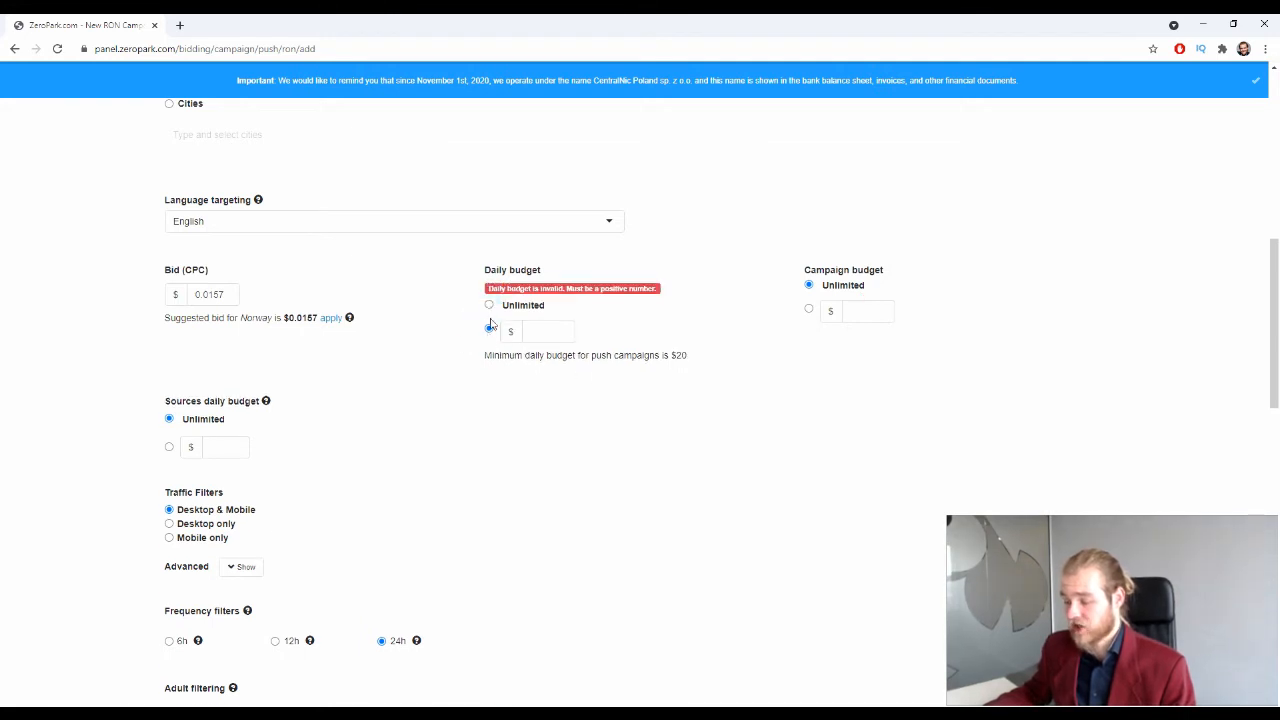
click(567, 330)
text(20)
click(735, 377)
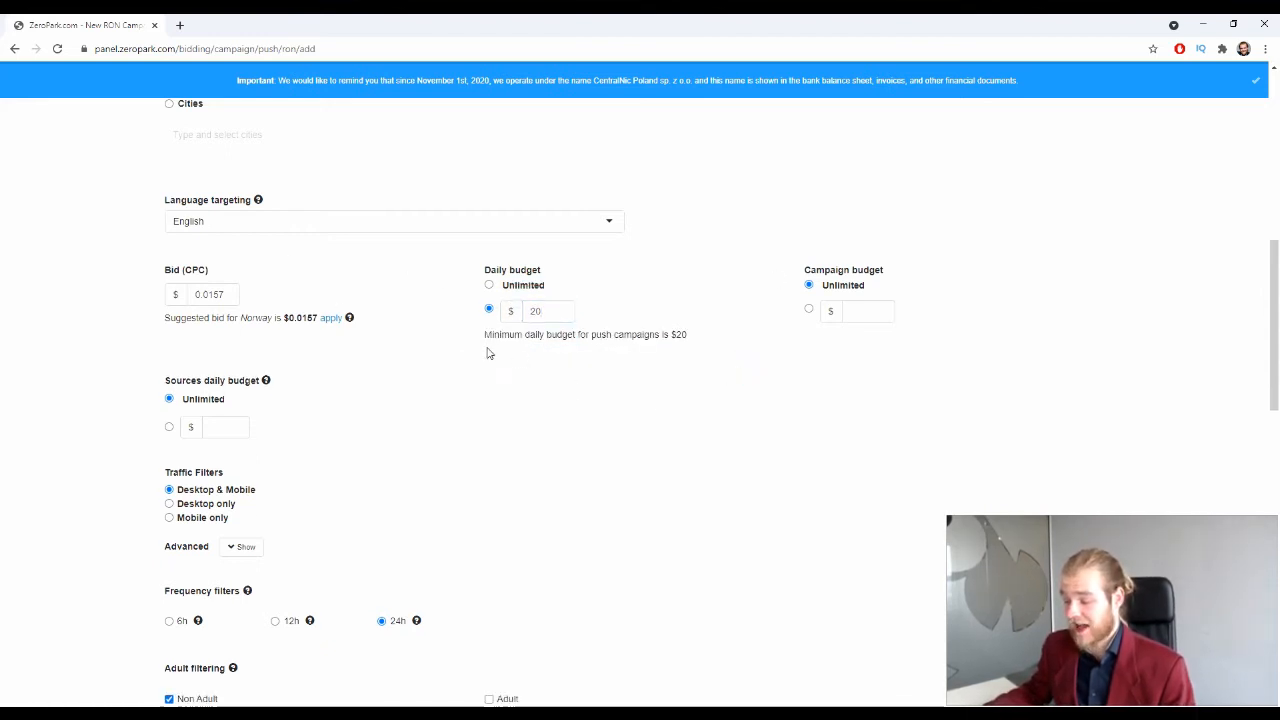
drag(477, 338, 651, 354)
click(660, 370)
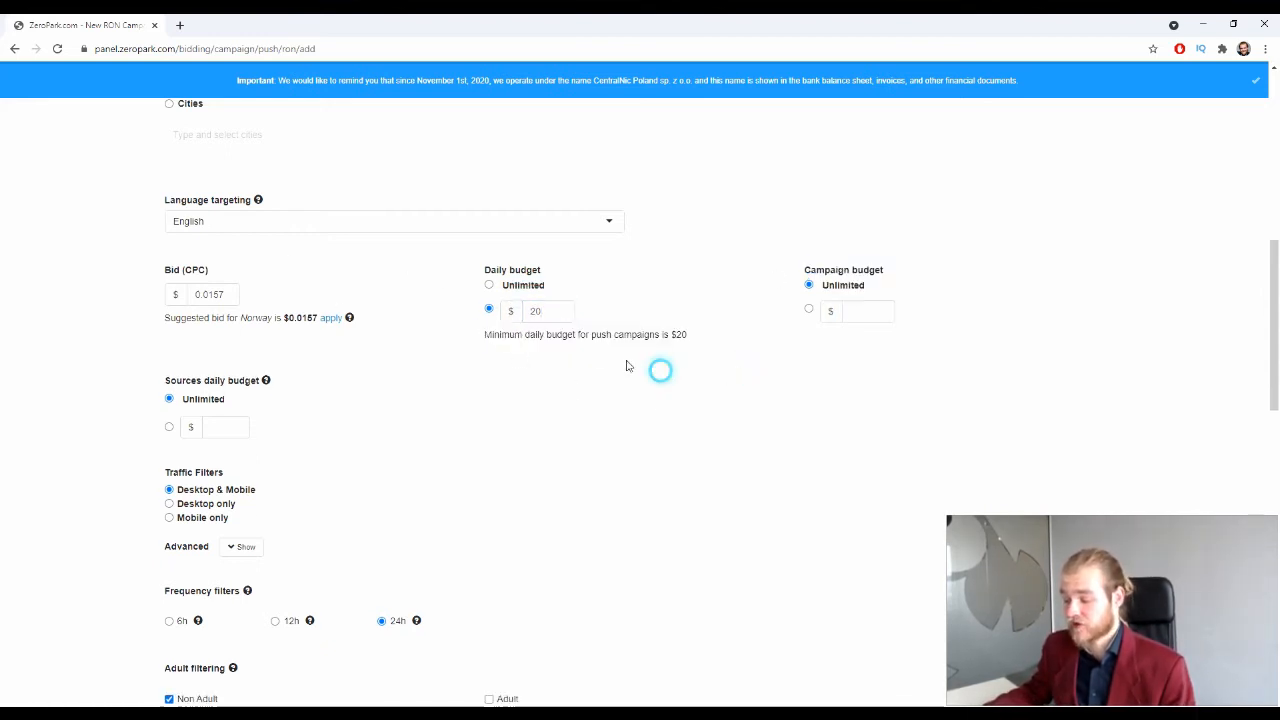
click(490, 287)
scroll(380, 417, down, 1)
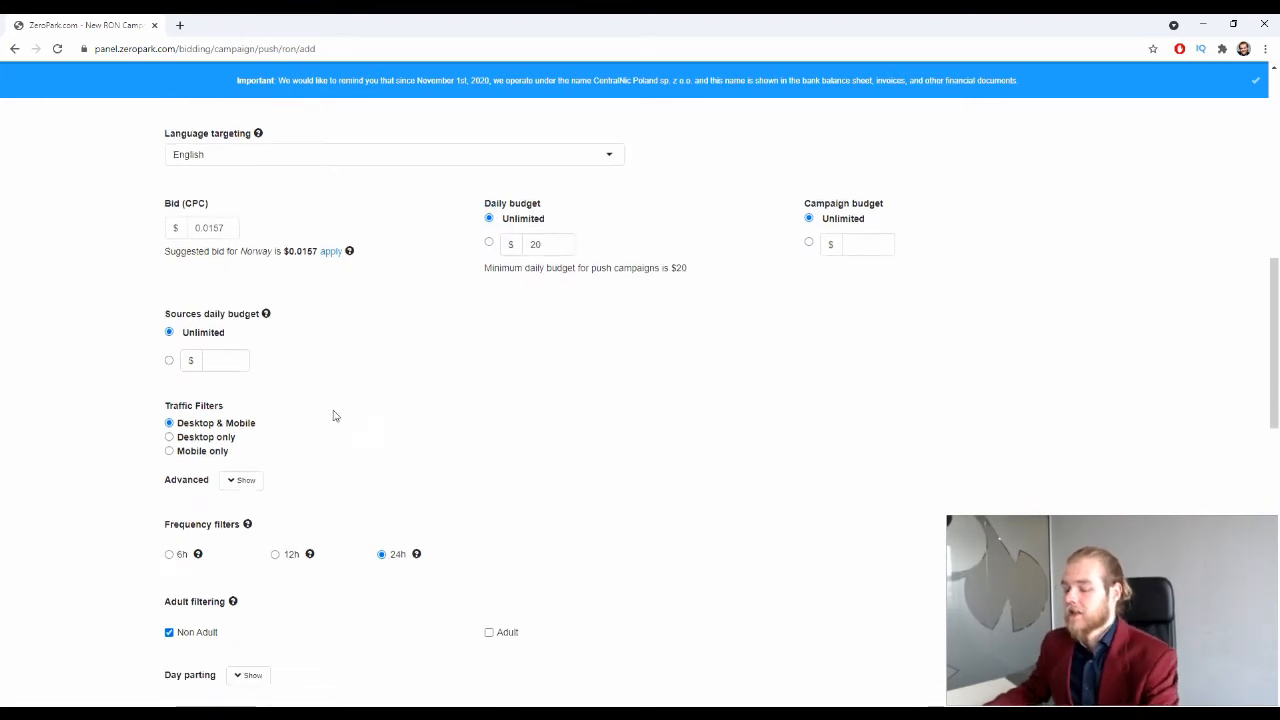
drag(176, 316, 224, 318)
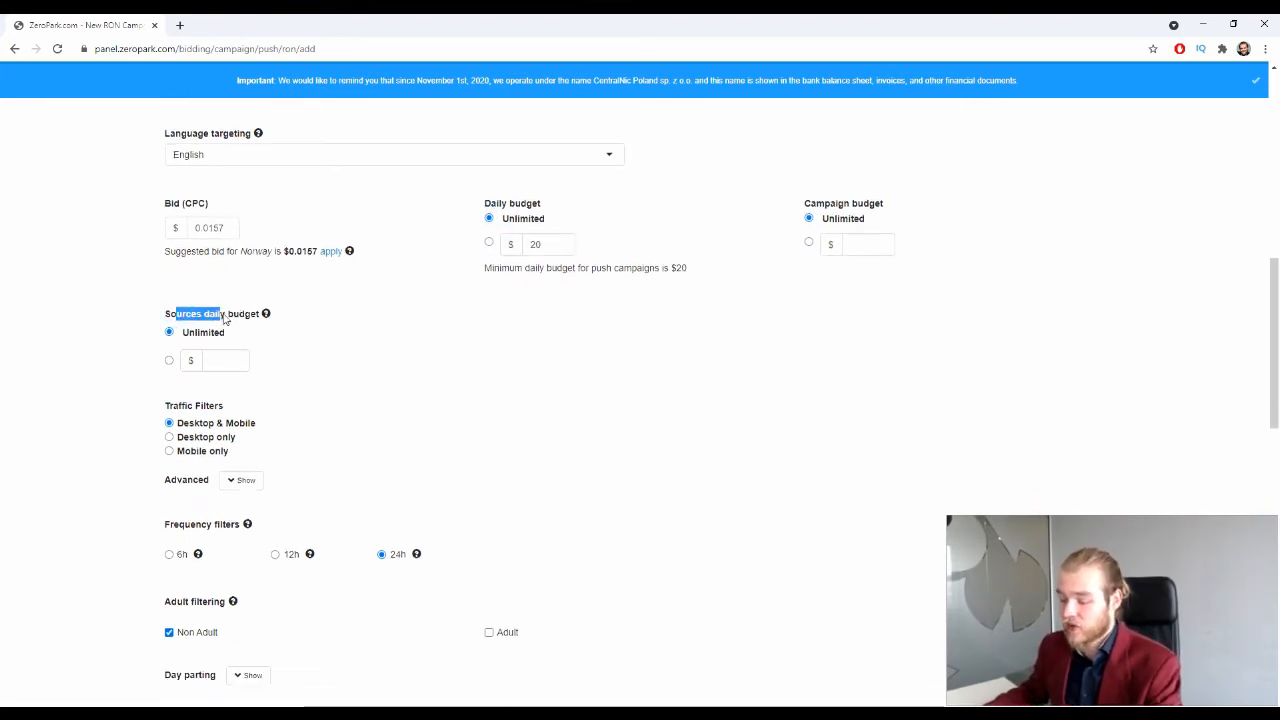
click(251, 316)
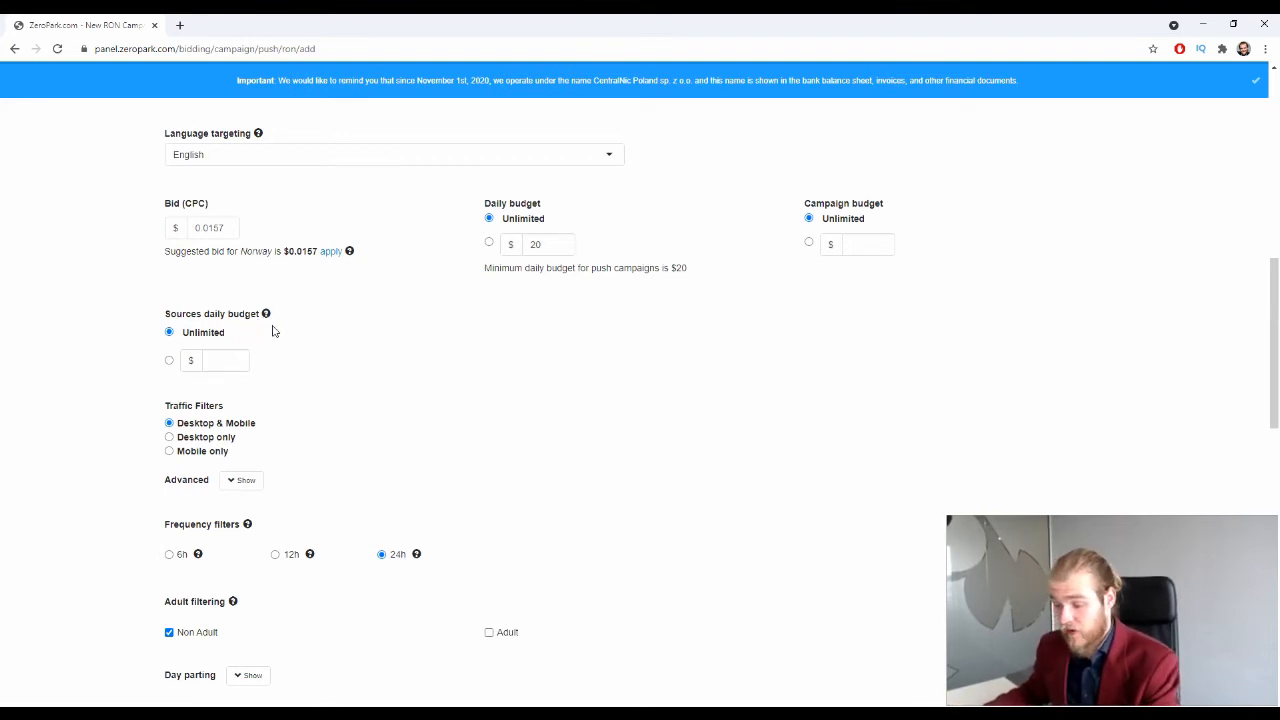
Step: Try a custom sources daily budget of 9, then switch it back to Unlimited
click(169, 360)
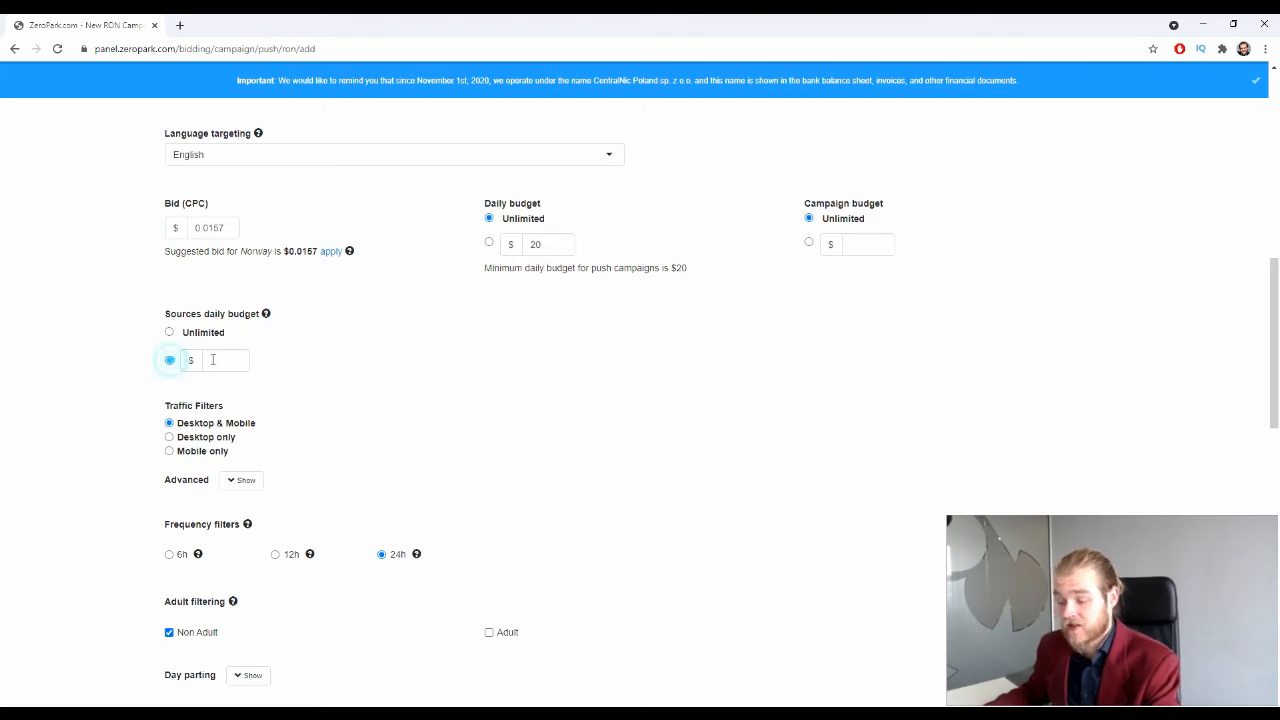
click(220, 360)
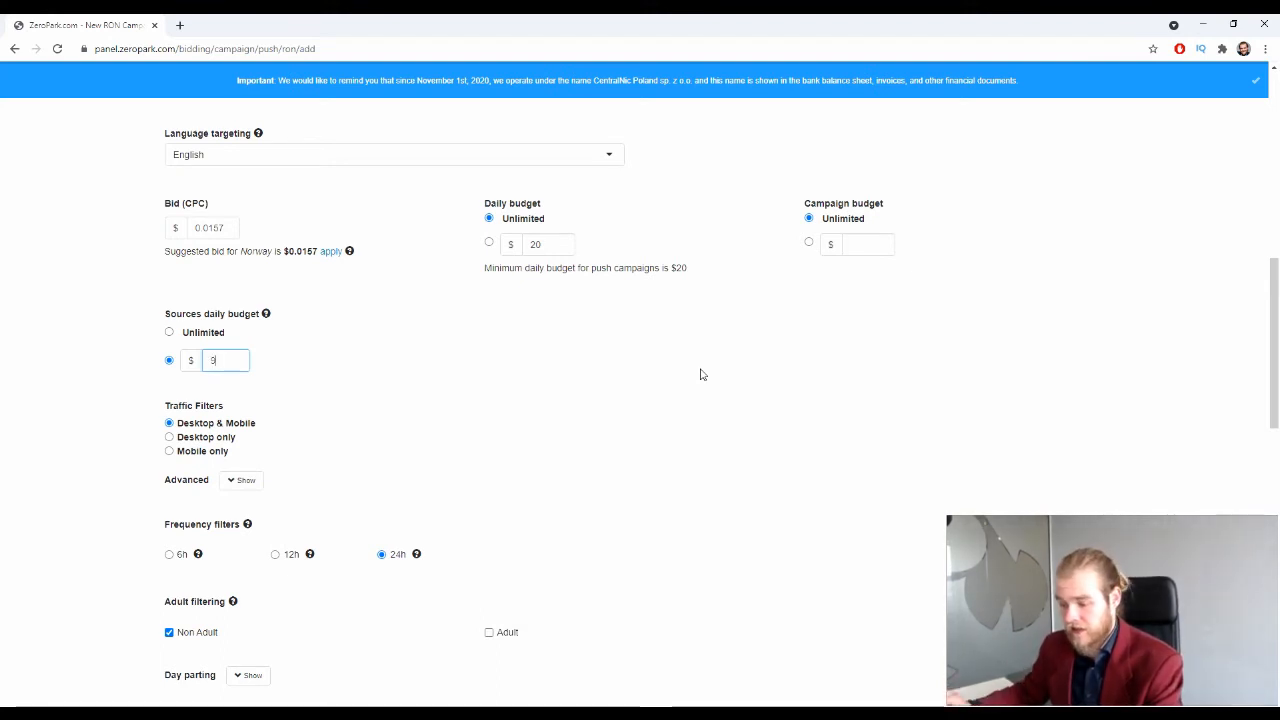
click(547, 371)
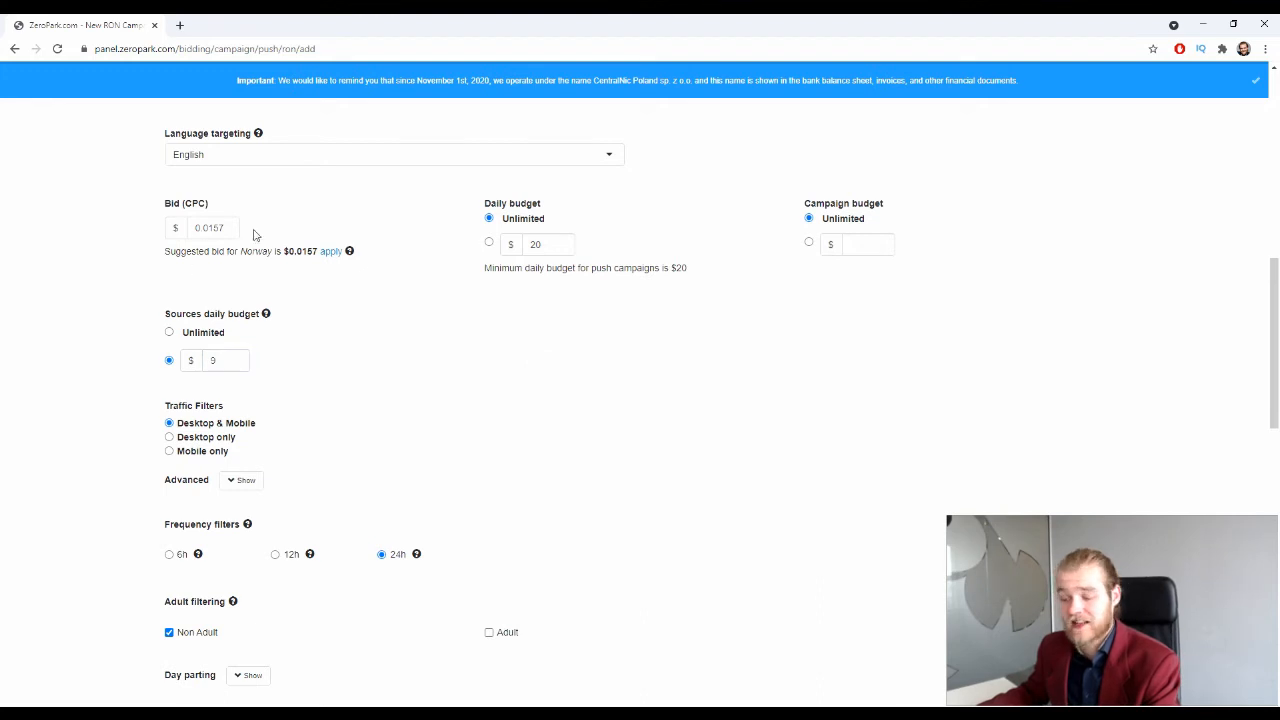
scroll(240, 240, down, 1)
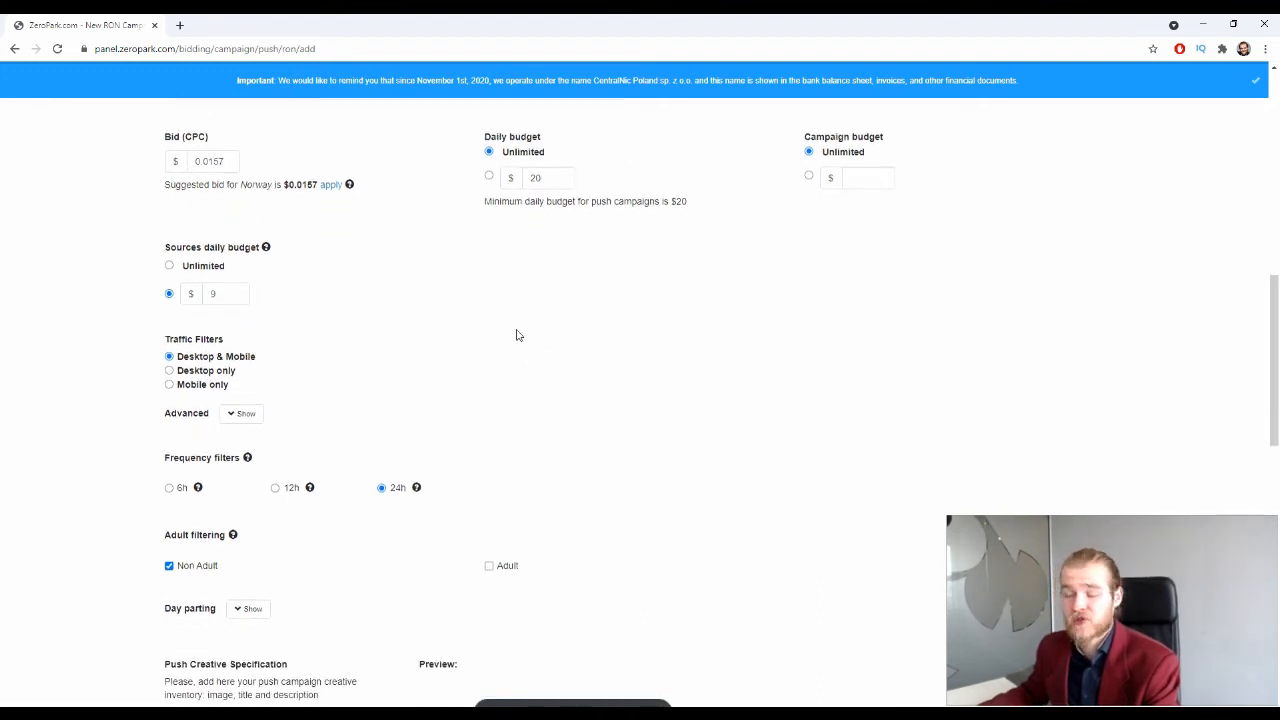
click(169, 265)
scroll(443, 305, down, 3)
scroll(443, 311, up, 2)
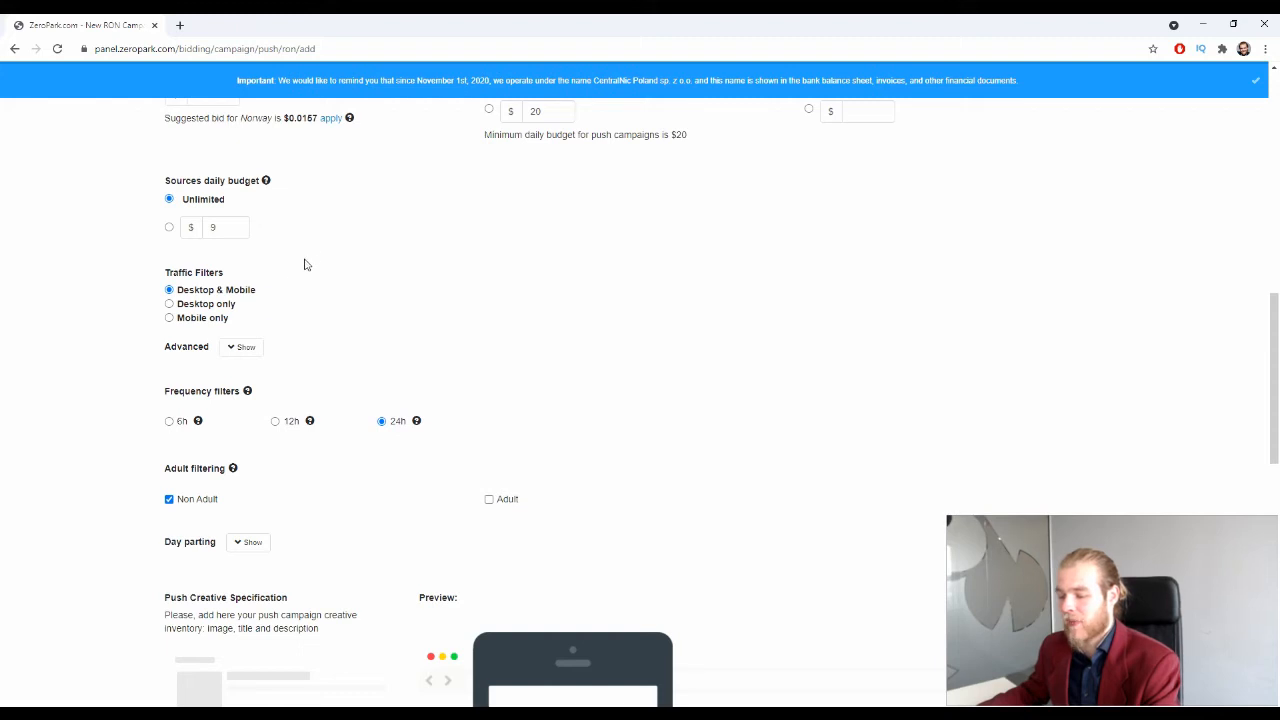
Step: Limit traffic to Mobile only and reveal the advanced browser, OS and network filters
click(222, 318)
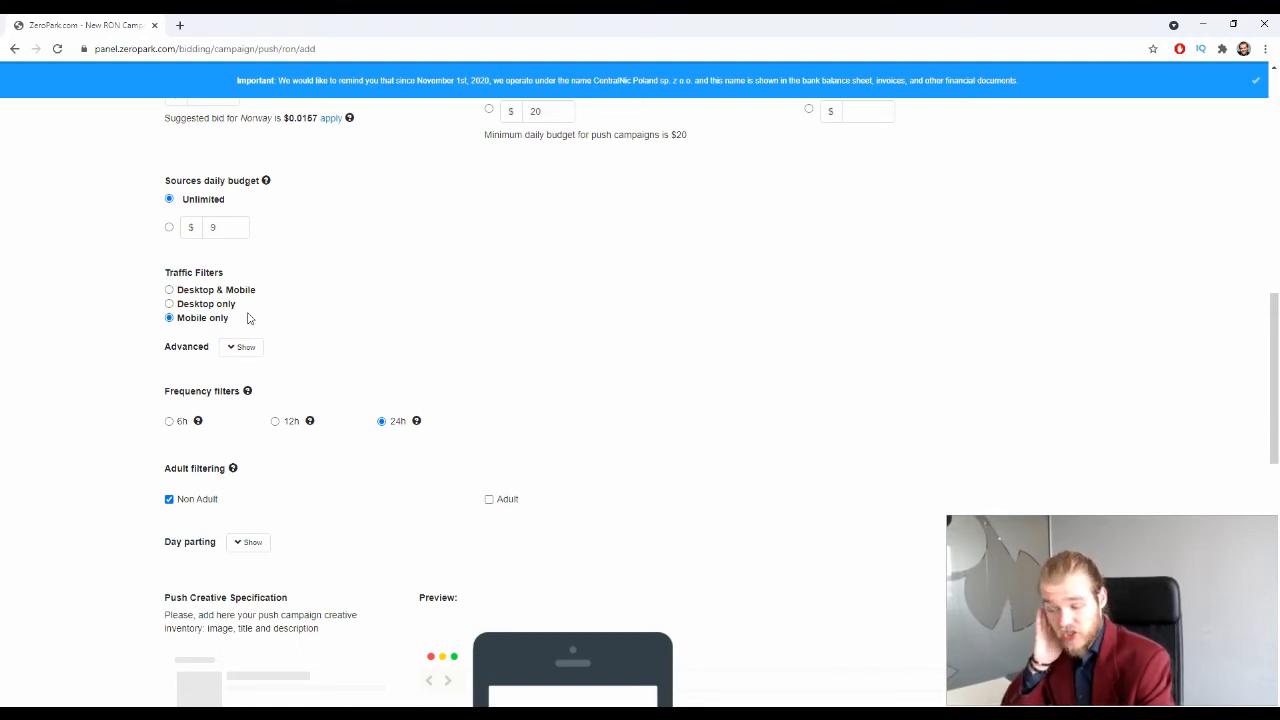
scroll(248, 300, down, 1)
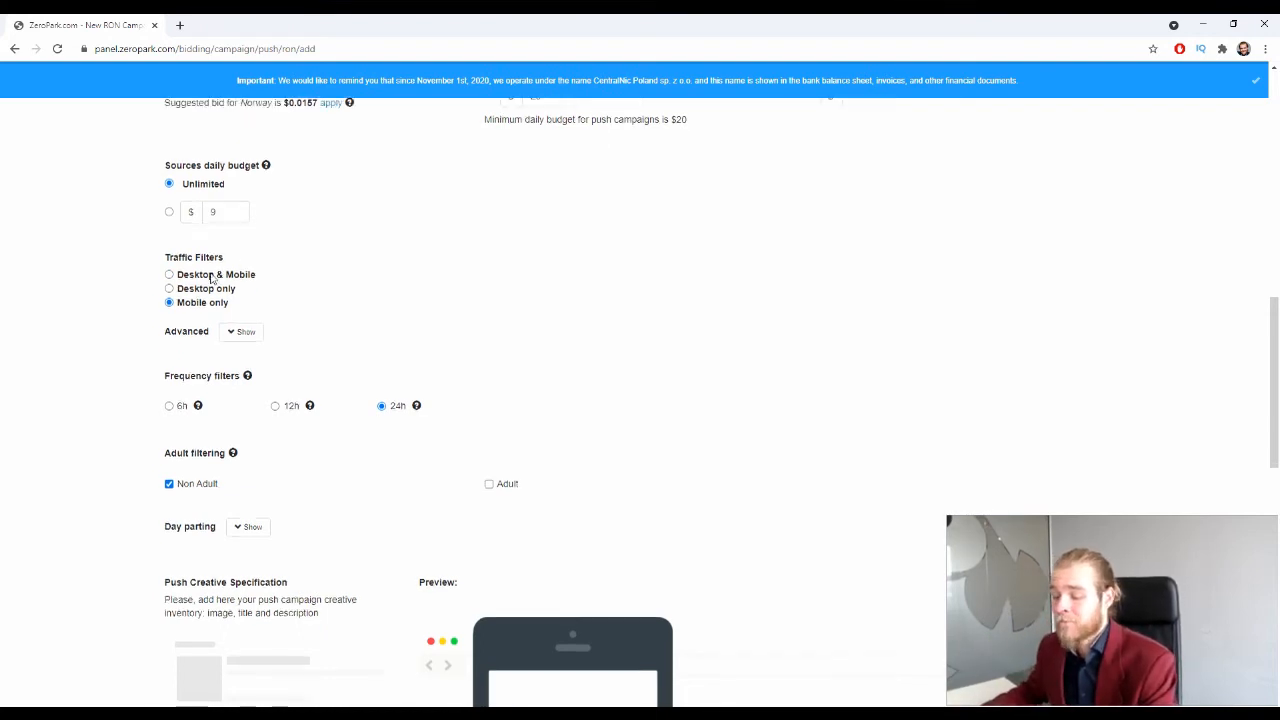
click(221, 283)
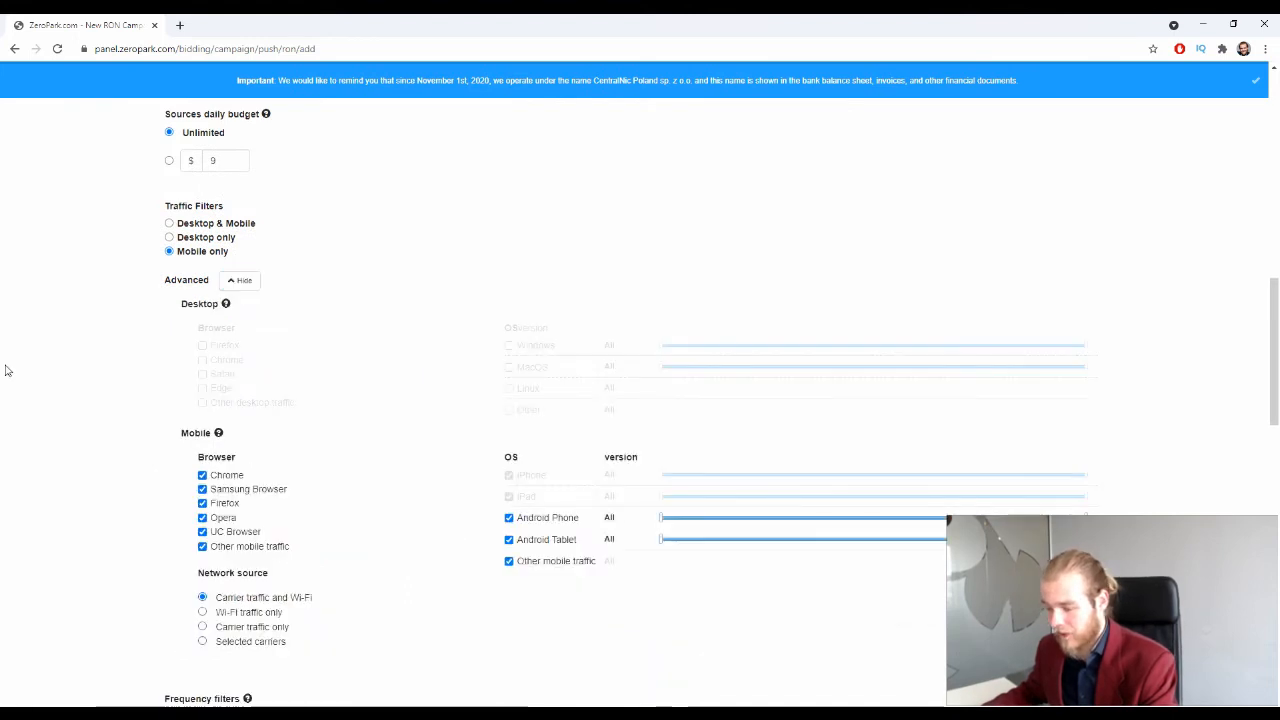
scroll(159, 355, down, 1)
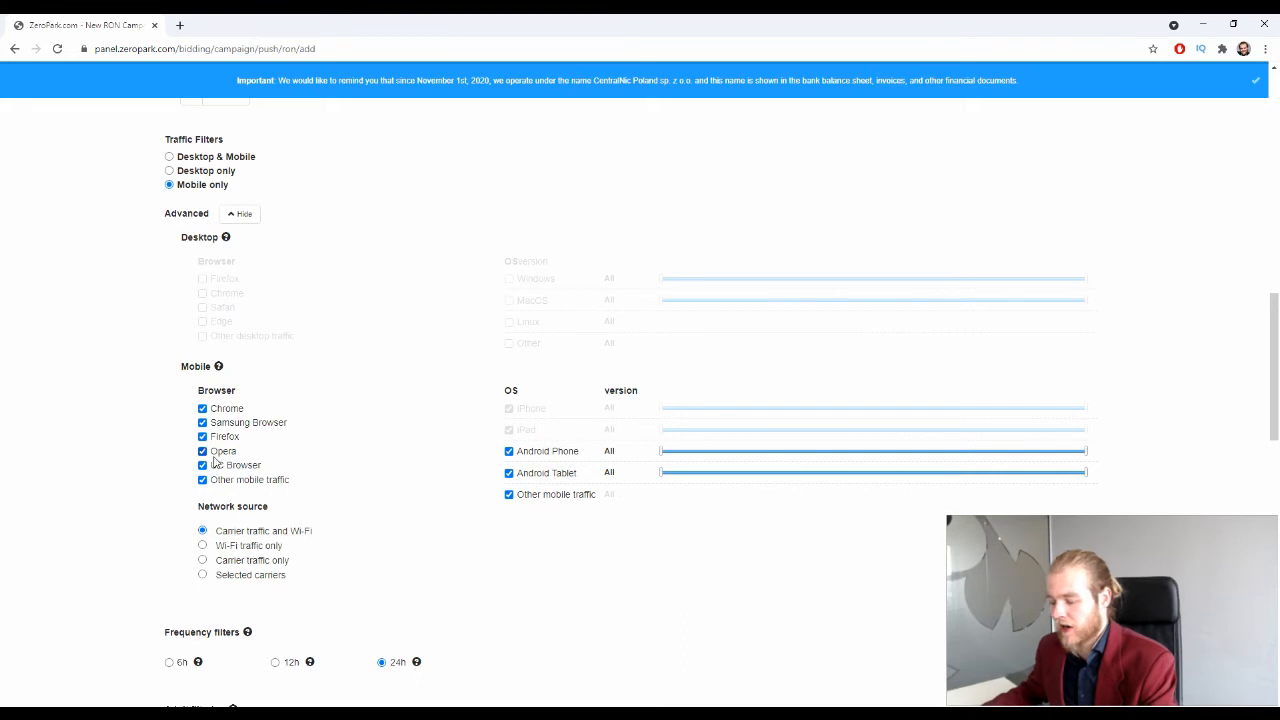
scroll(229, 390, down, 1)
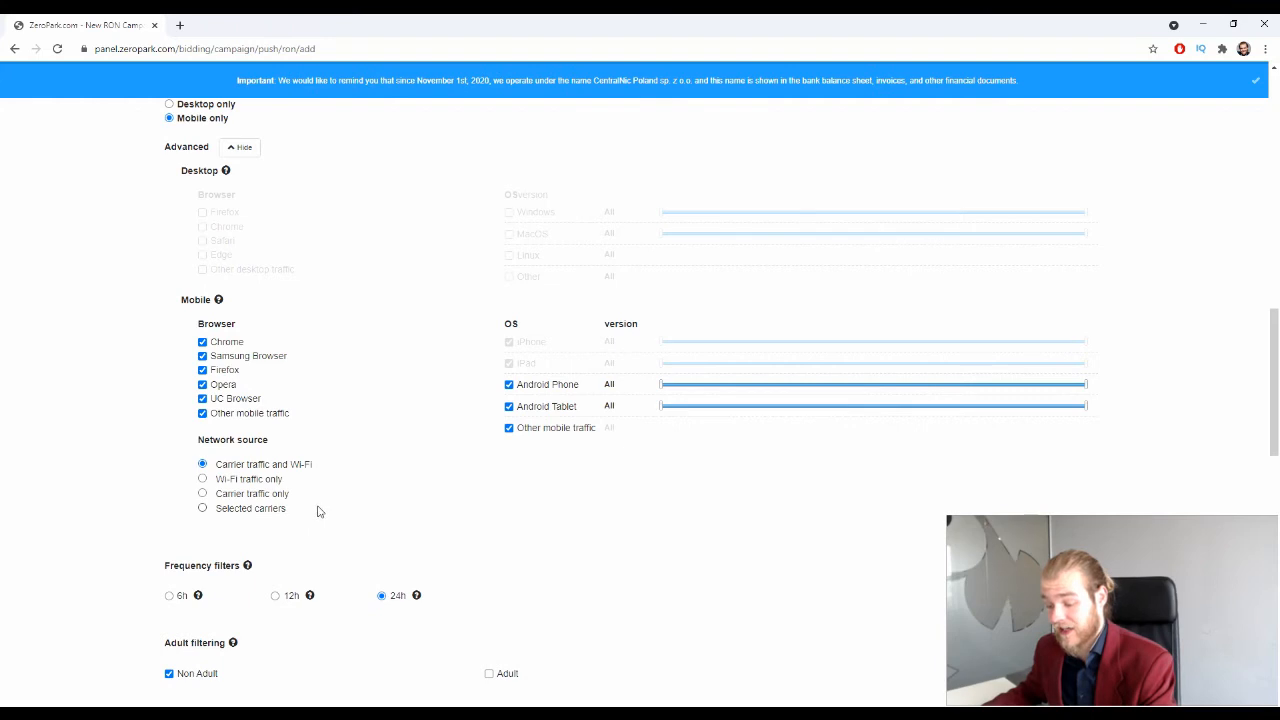
Step: Set the network source to carrier traffic and Wi-Fi instead of selected carriers
drag(265, 513, 261, 513)
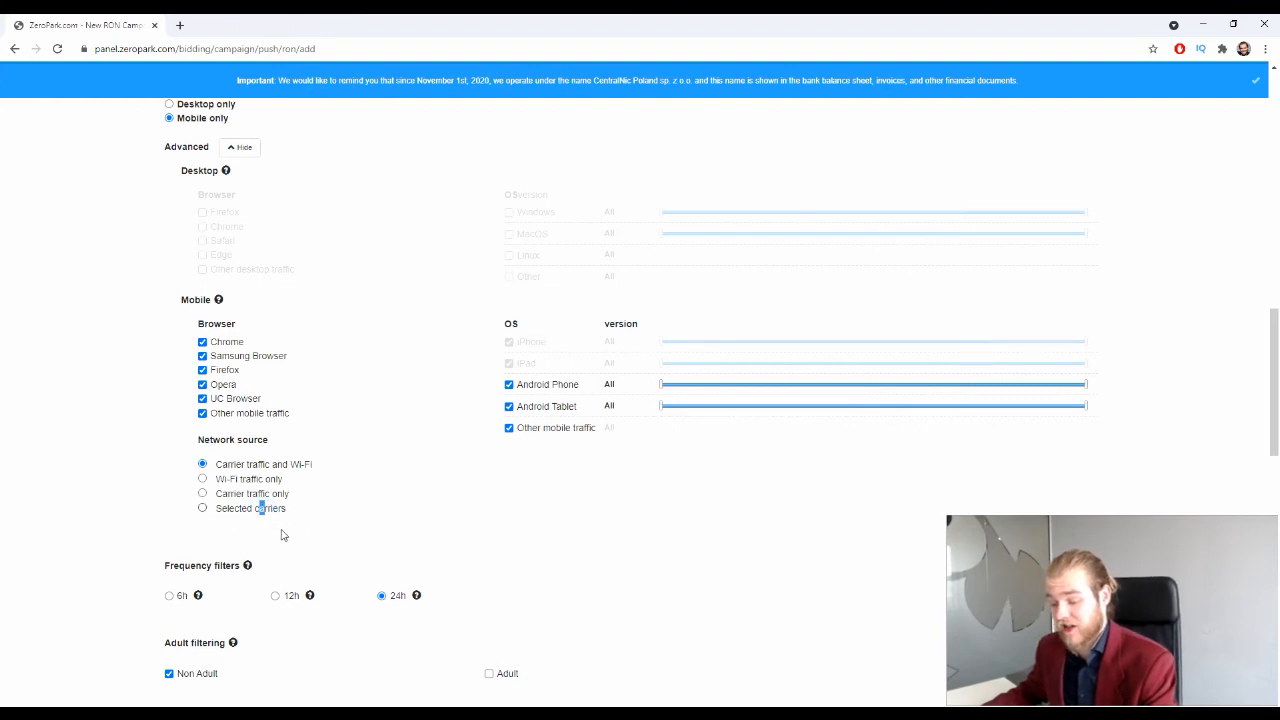
click(203, 508)
click(235, 532)
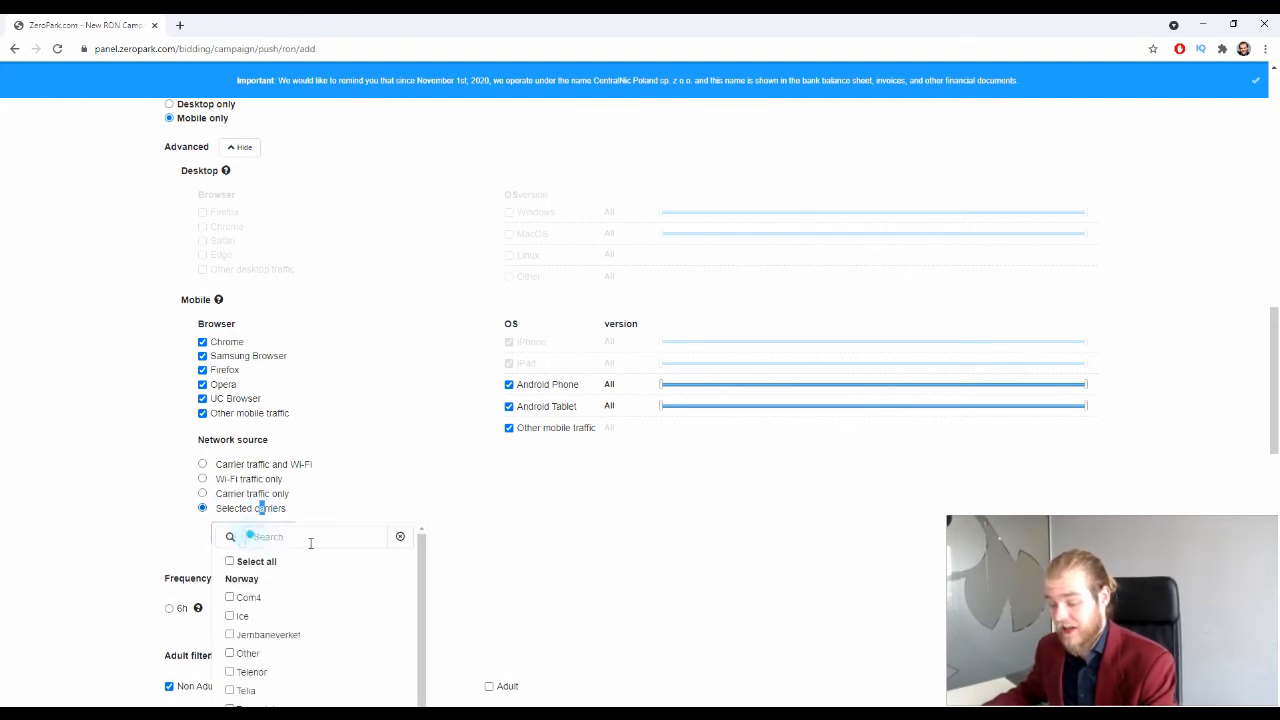
scroll(306, 575, down, 3)
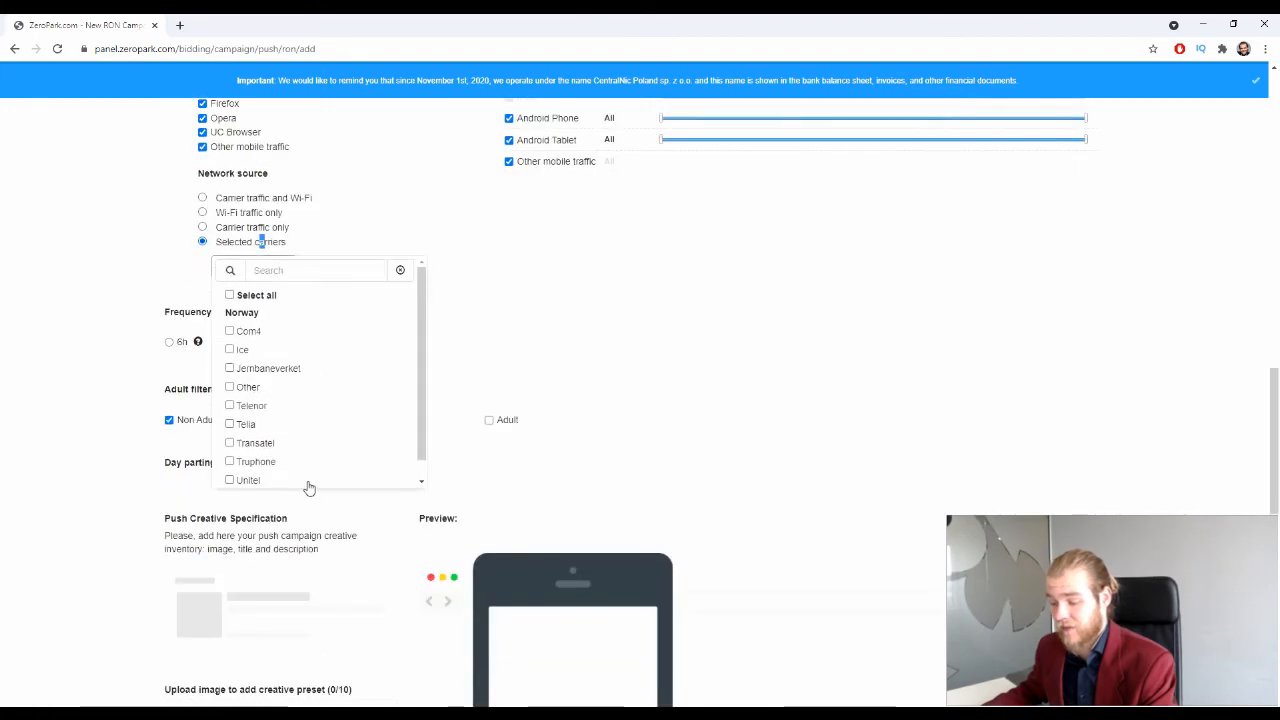
scroll(300, 486, up, 1)
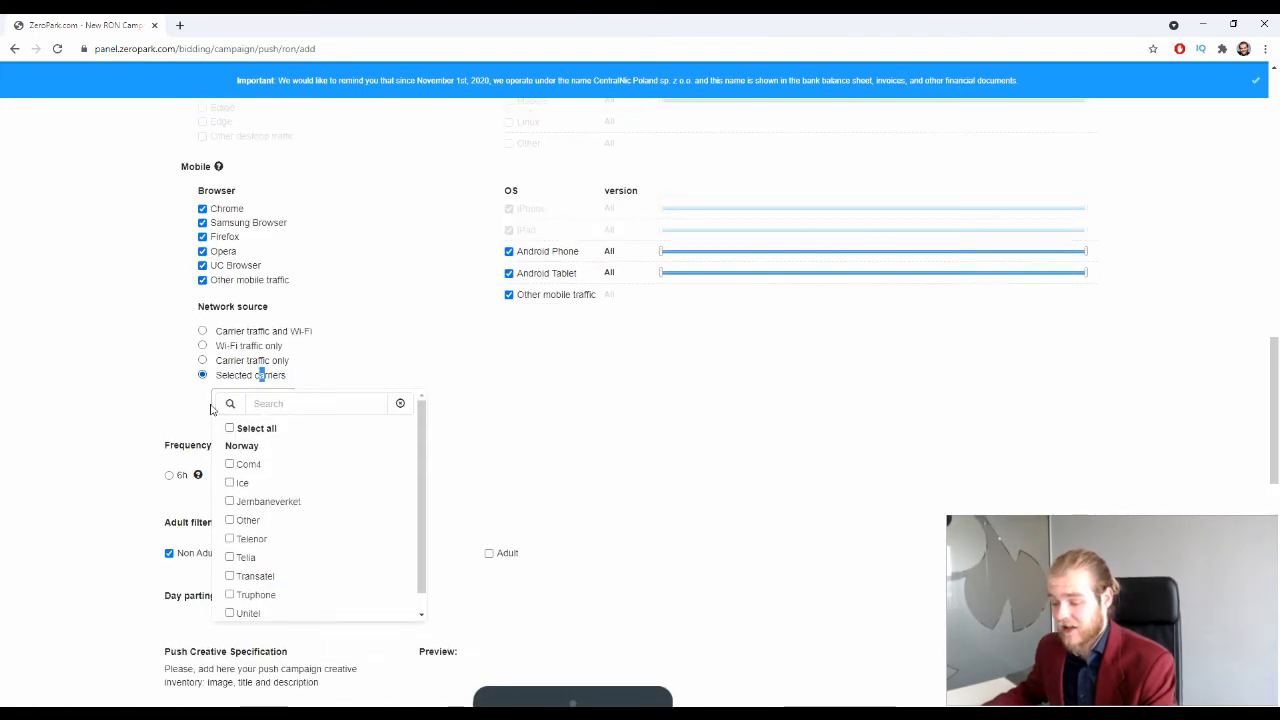
click(202, 331)
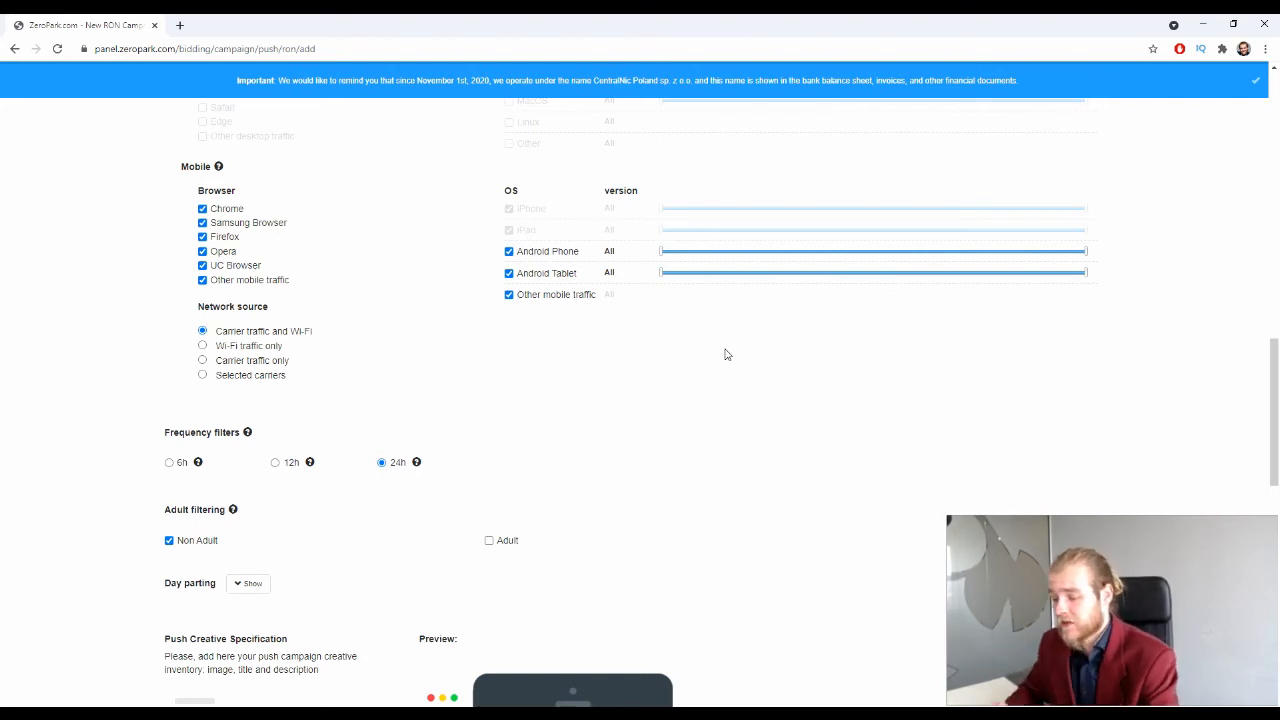
Step: Exclude Android Tablet from the mobile OS targeting
scroll(210, 425, up, 2)
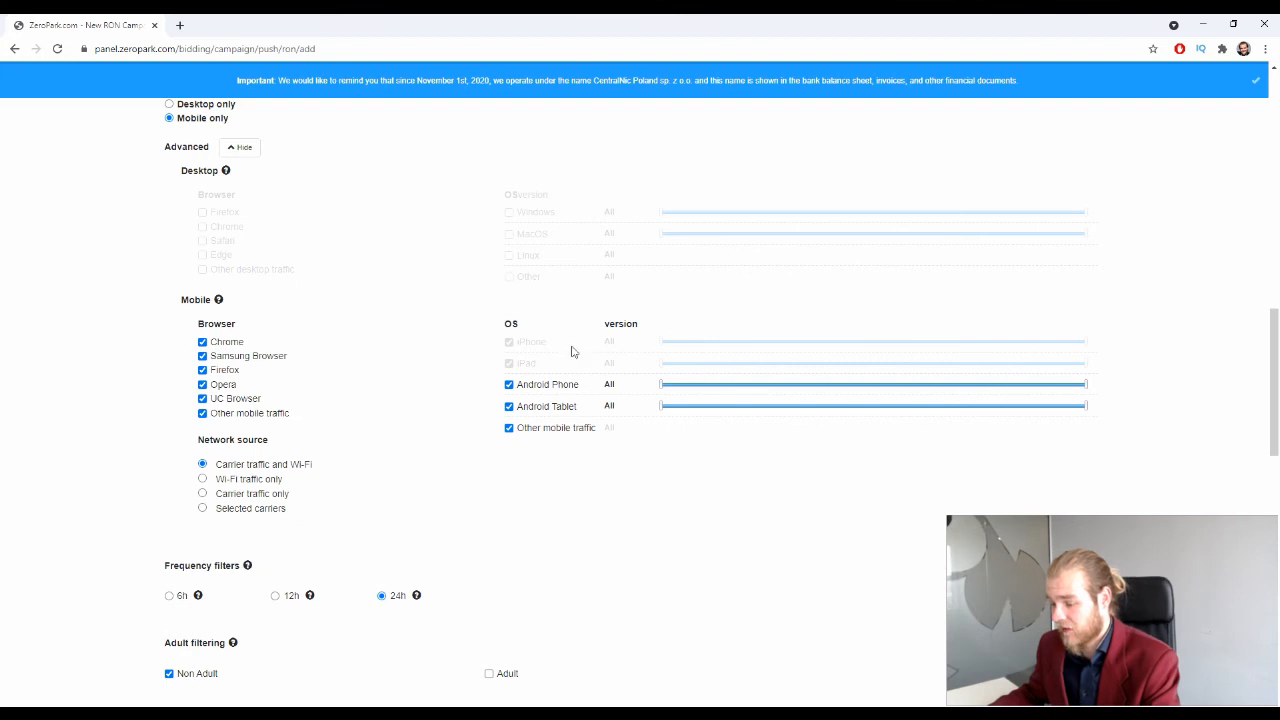
click(509, 406)
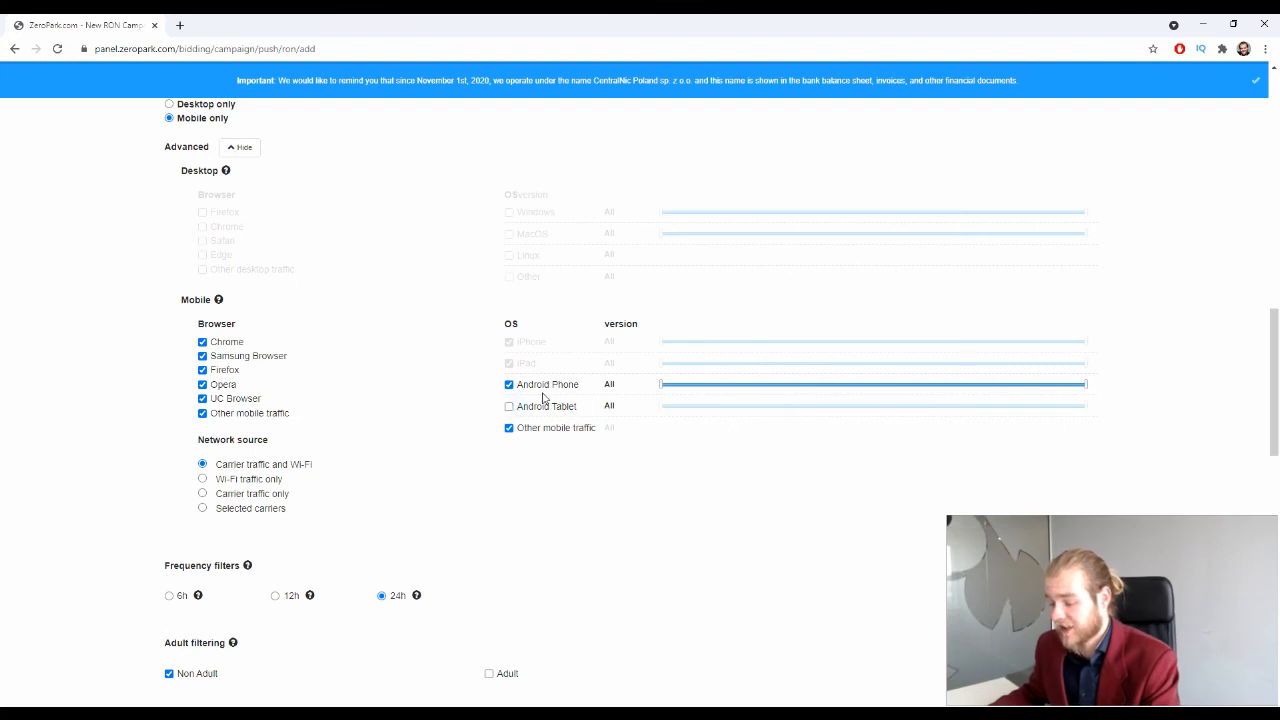
click(509, 428)
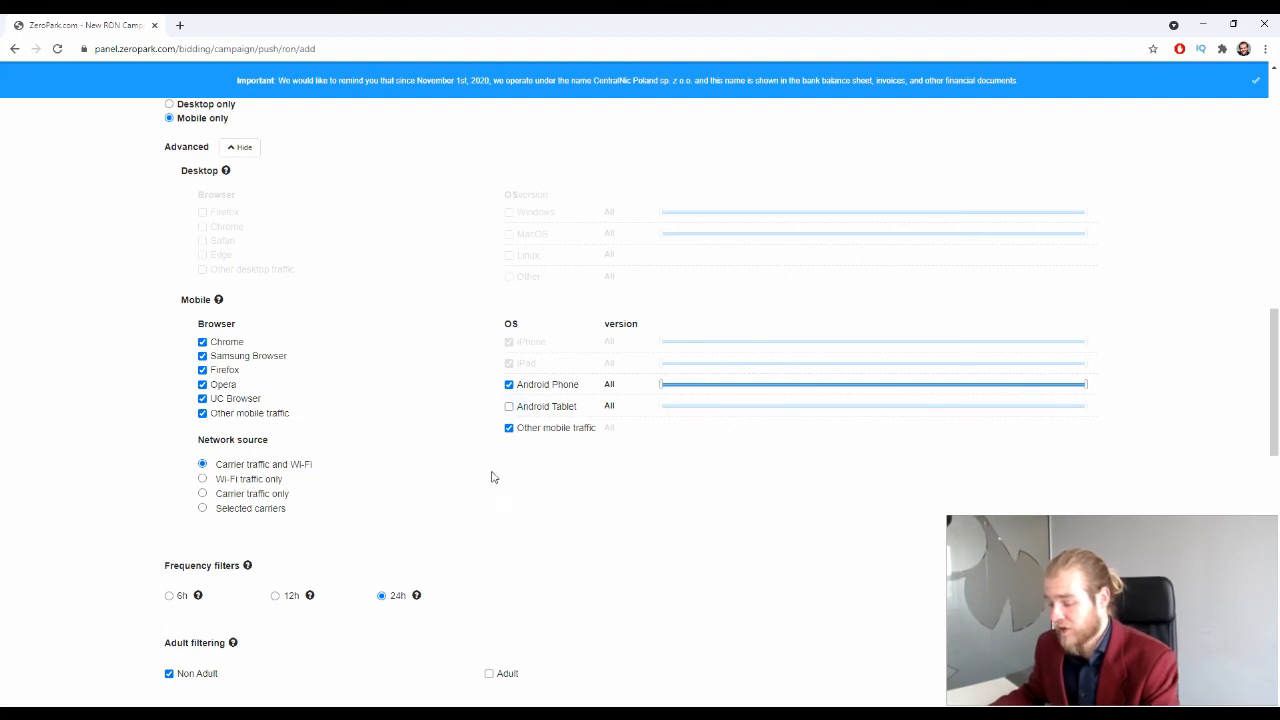
Step: Try raising the Android Phone minimum version to 2.3, then return the range to All
click(661, 390)
click(663, 398)
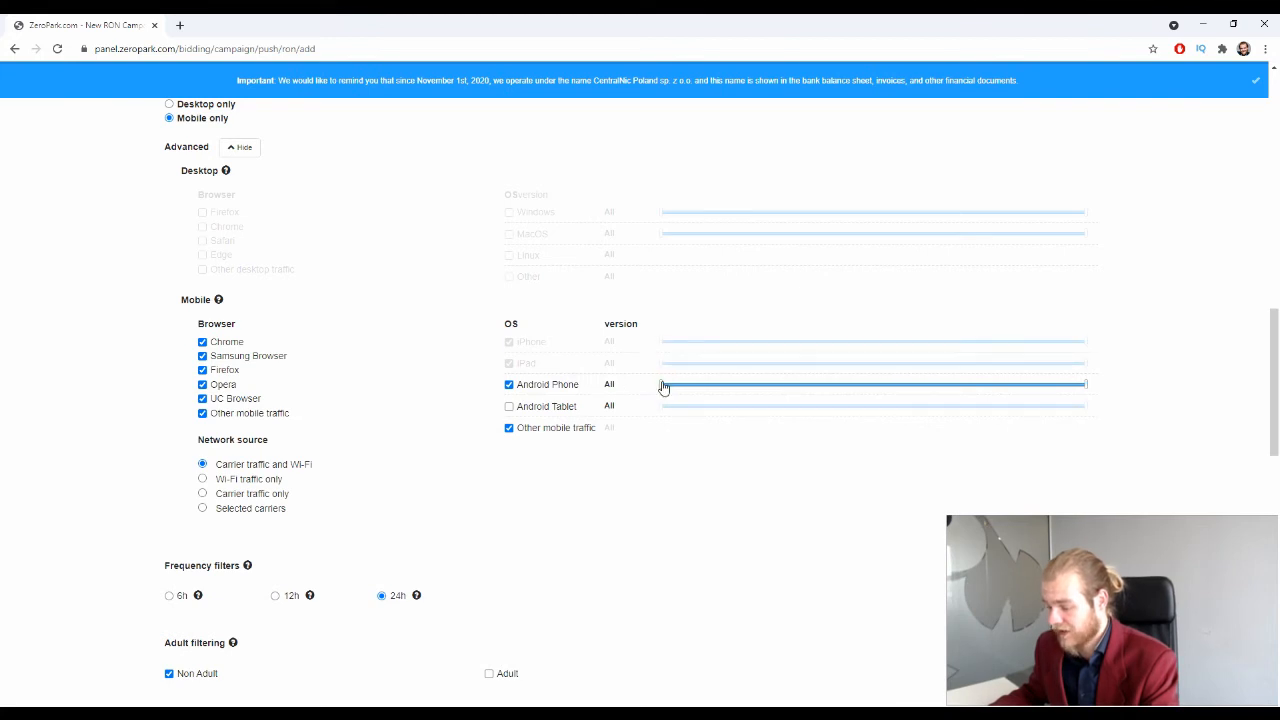
drag(663, 386, 828, 398)
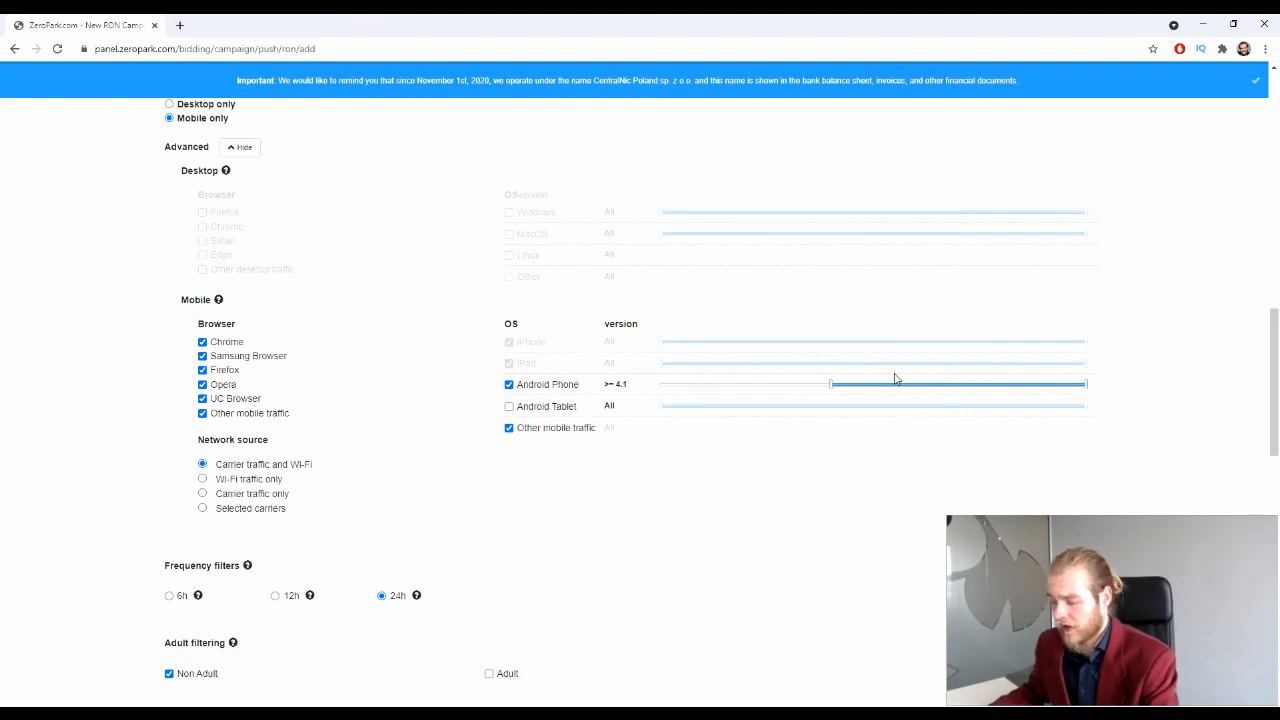
drag(829, 391, 505, 497)
scroll(420, 300, down, 2)
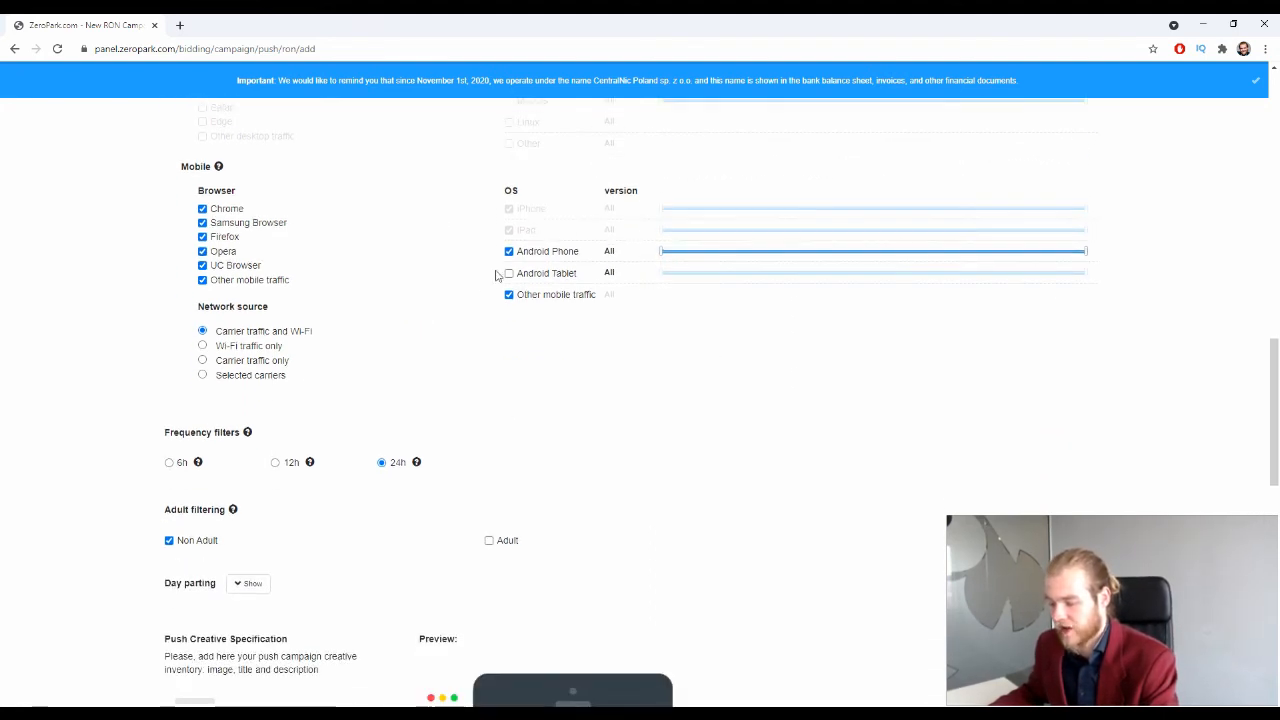
scroll(480, 250, down, 3)
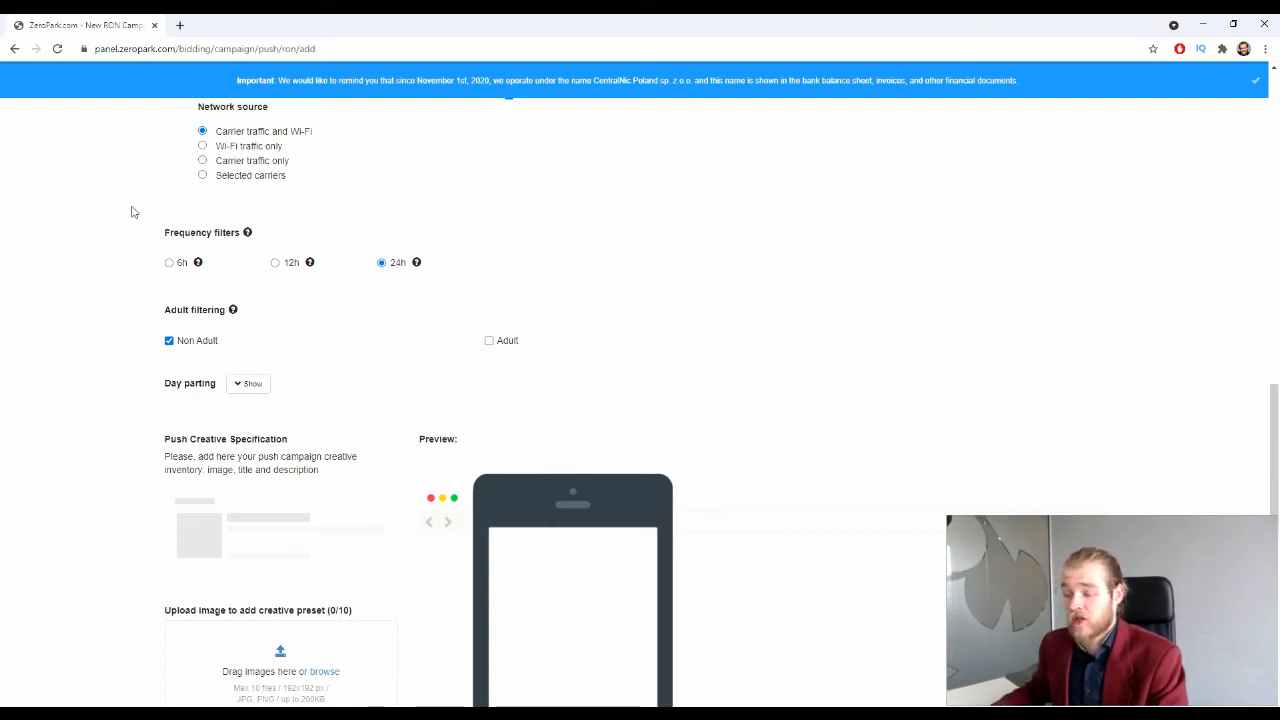
click(170, 262)
click(277, 264)
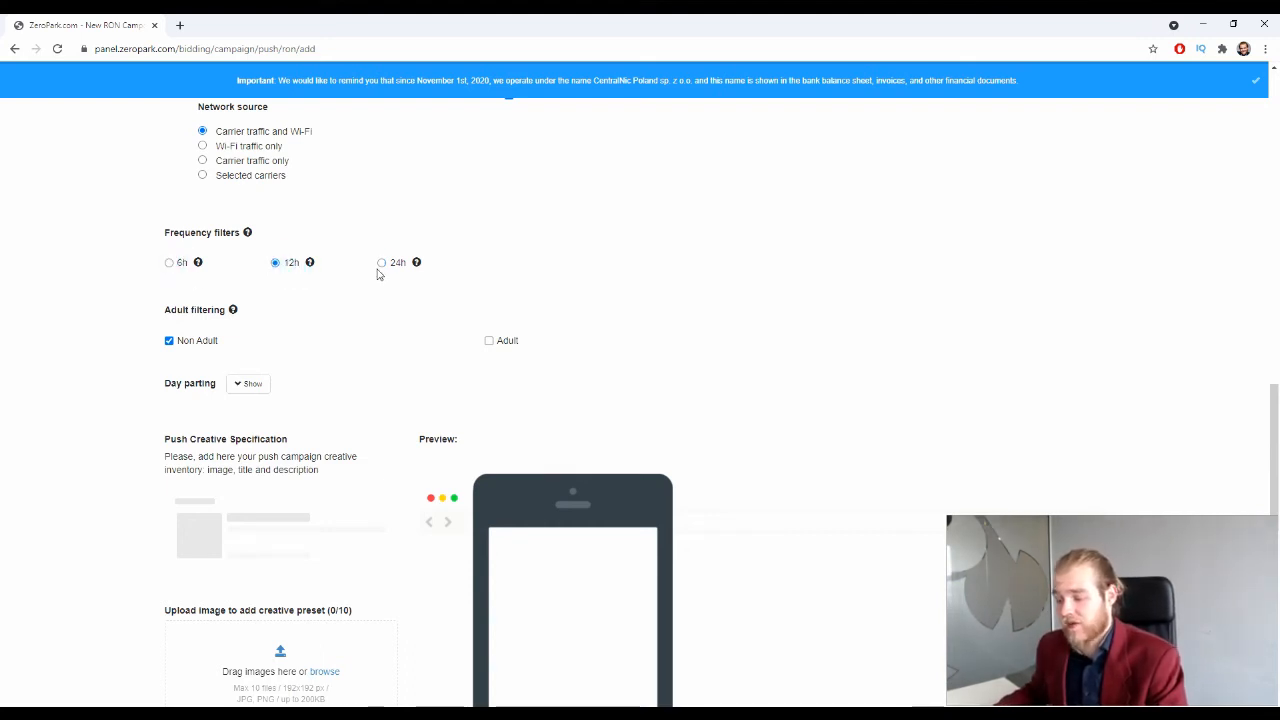
click(384, 268)
click(382, 264)
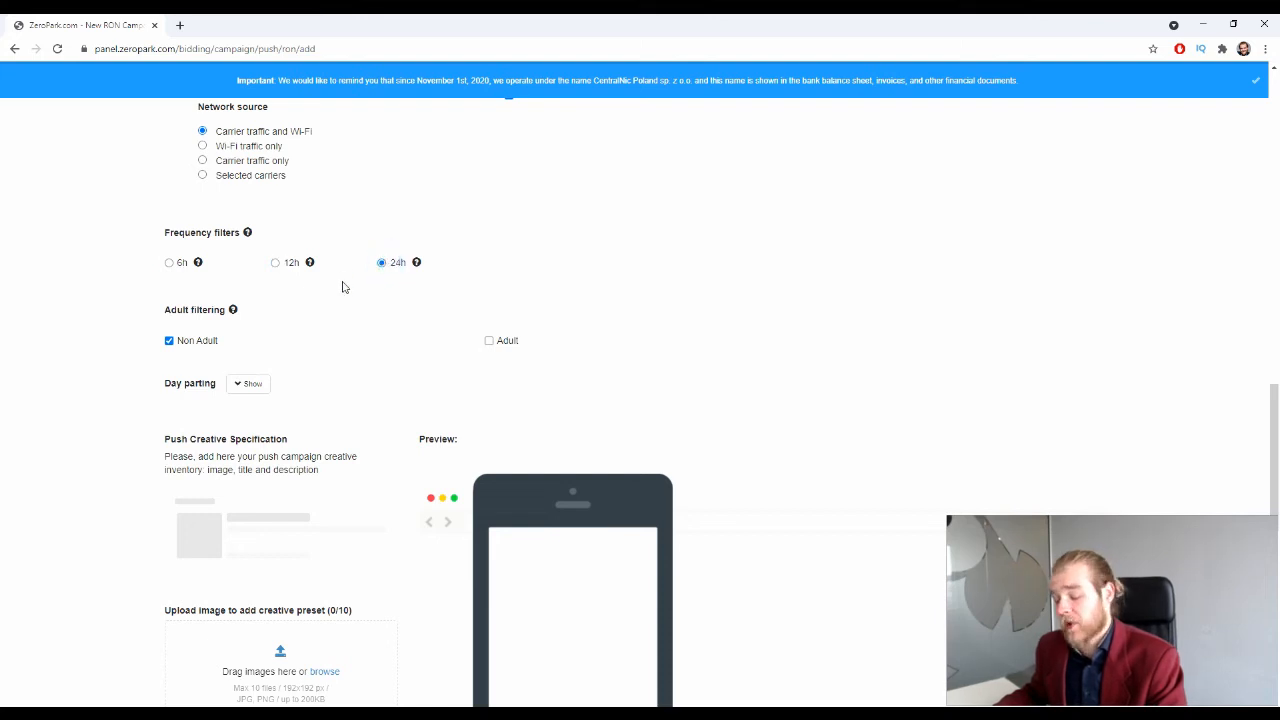
scroll(342, 291, down, 1)
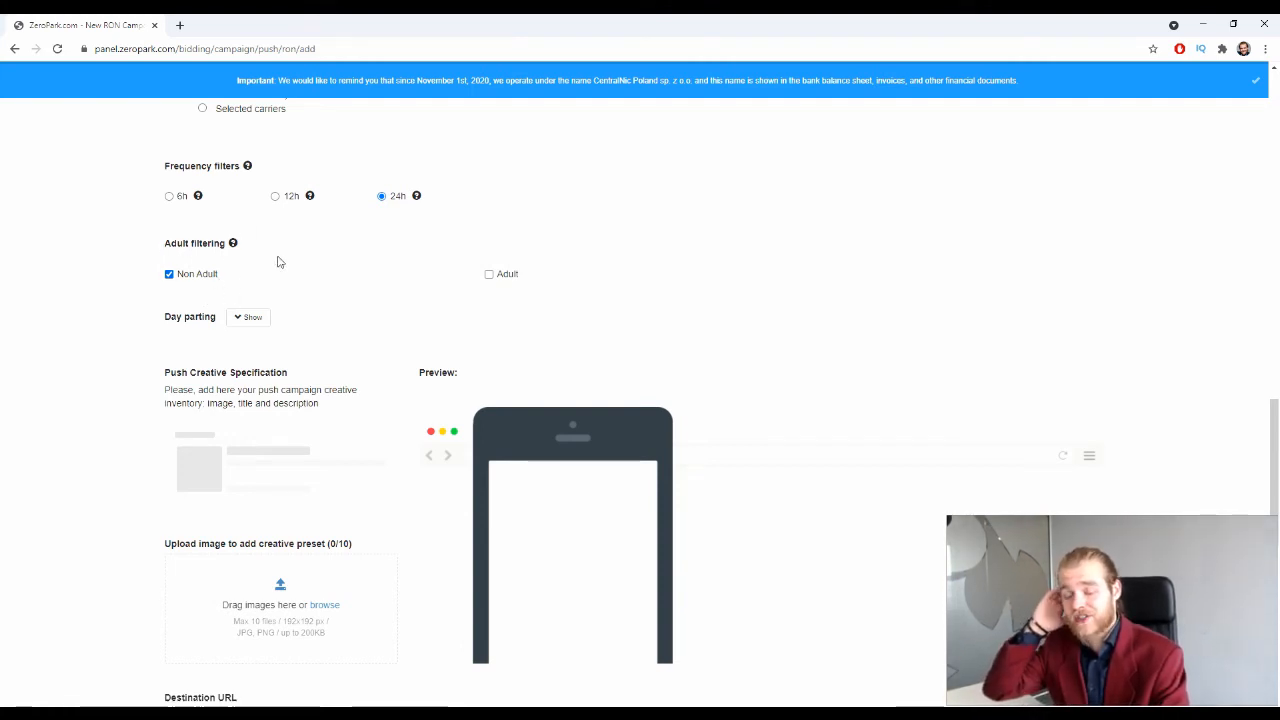
click(246, 318)
scroll(168, 343, down, 1)
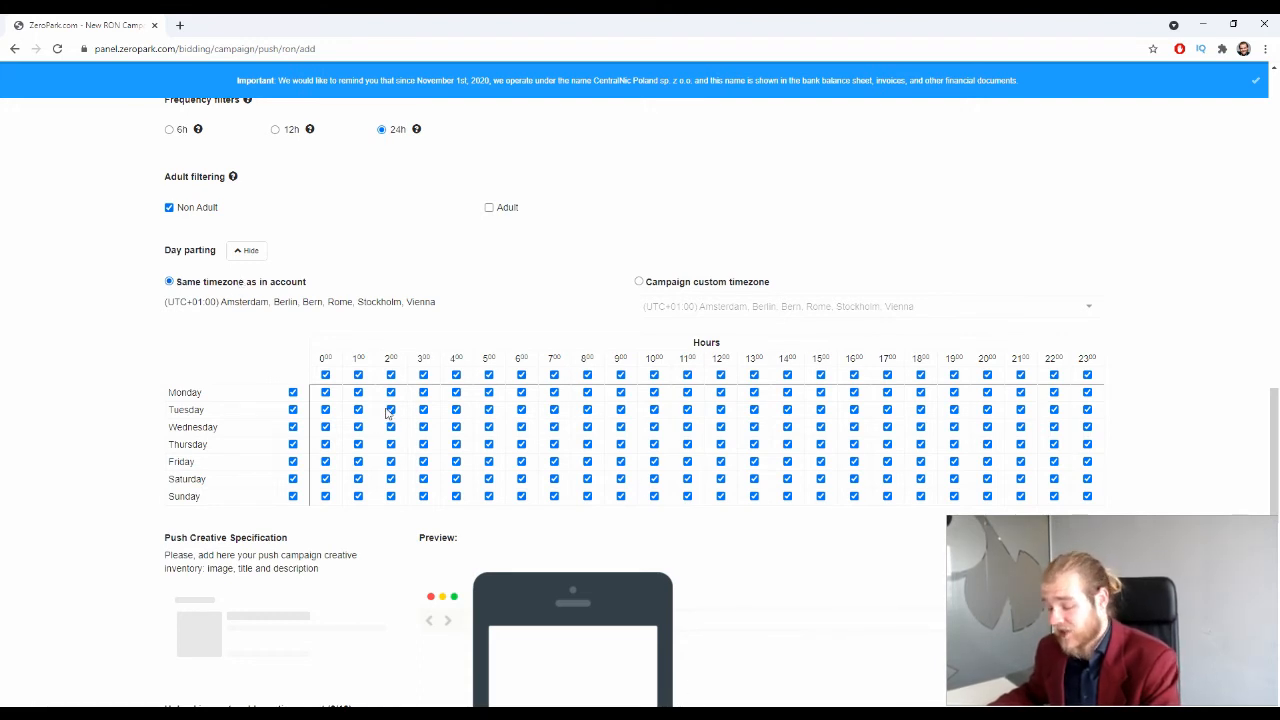
scroll(506, 477, down, 2)
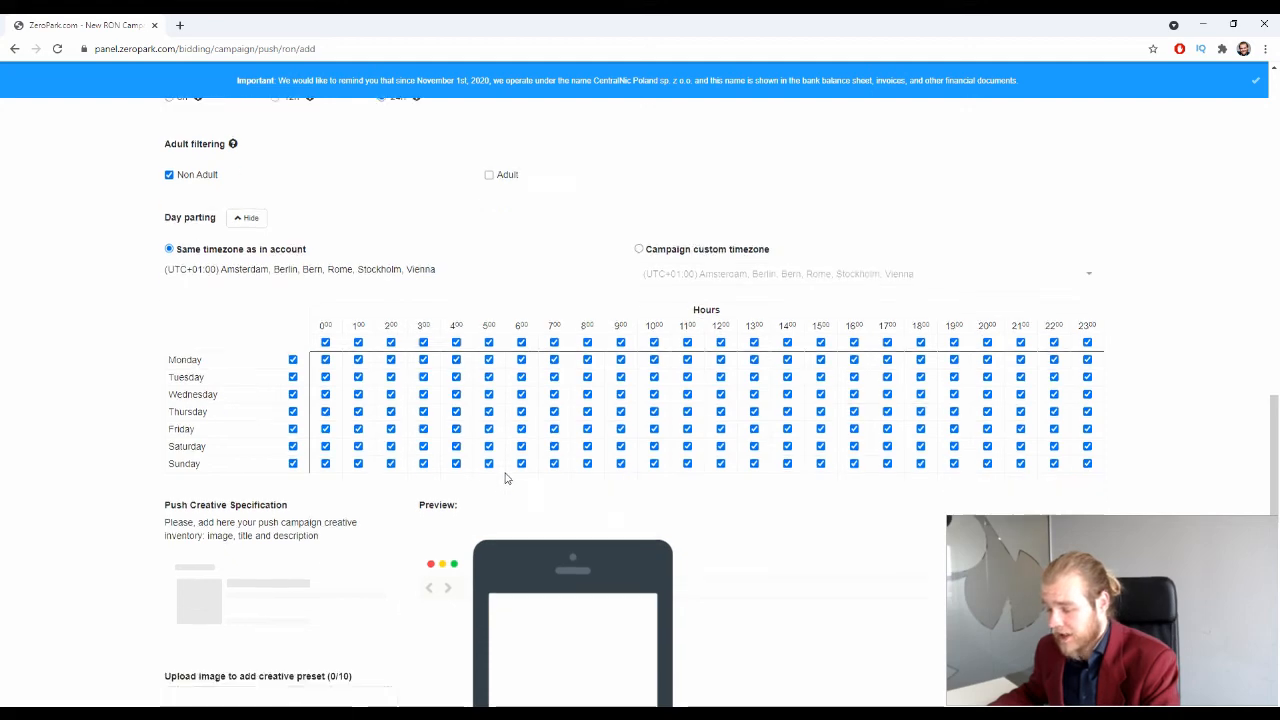
scroll(503, 486, up, 2)
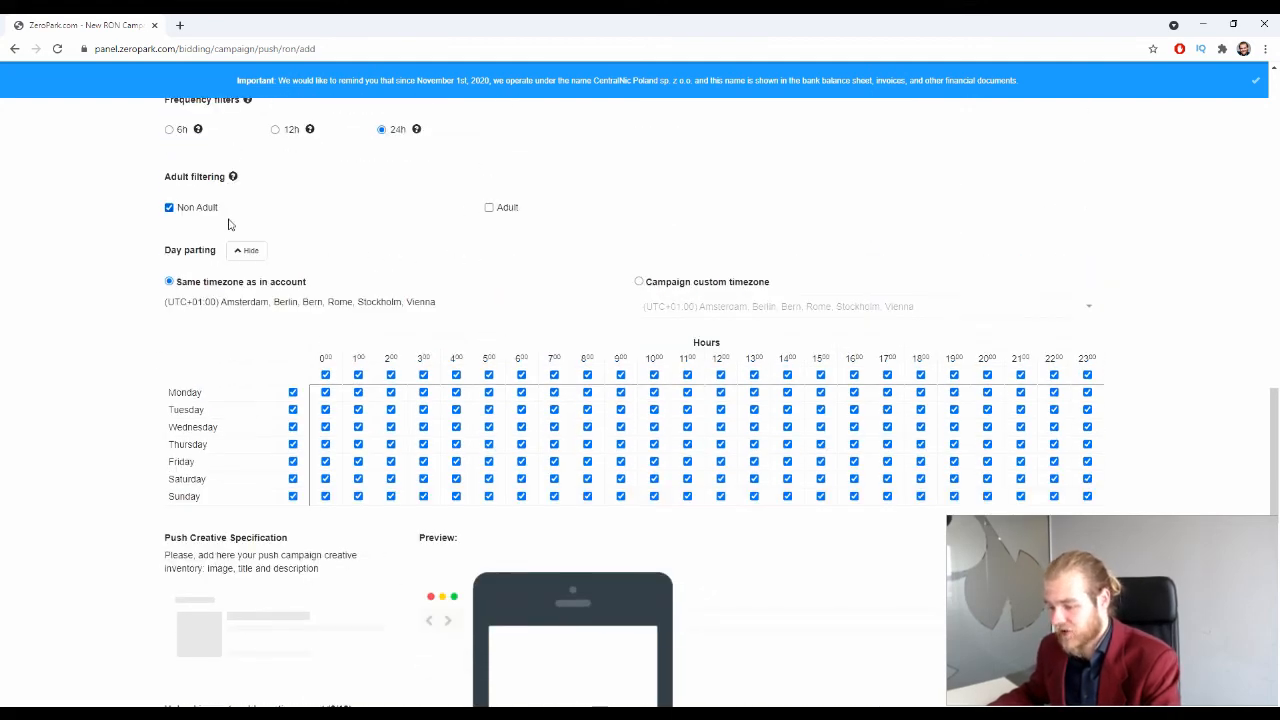
click(248, 250)
scroll(135, 340, down, 2)
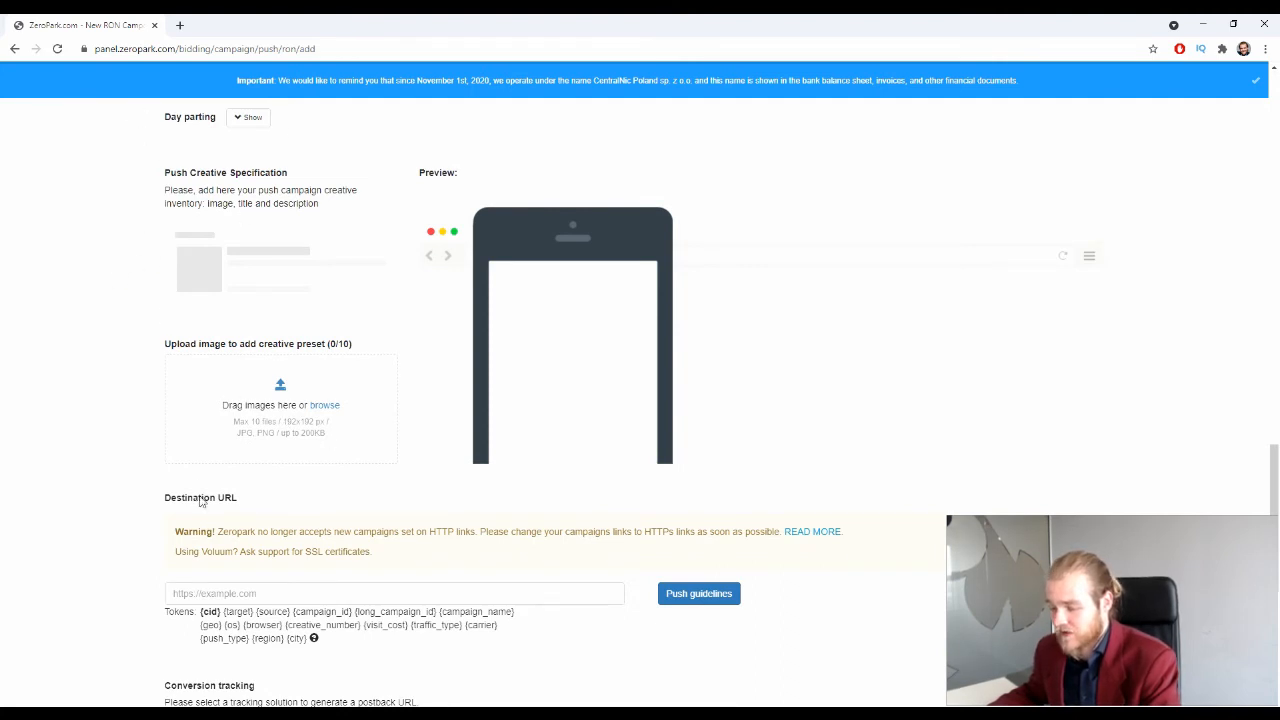
scroll(369, 480, up, 2)
scroll(378, 488, down, 1)
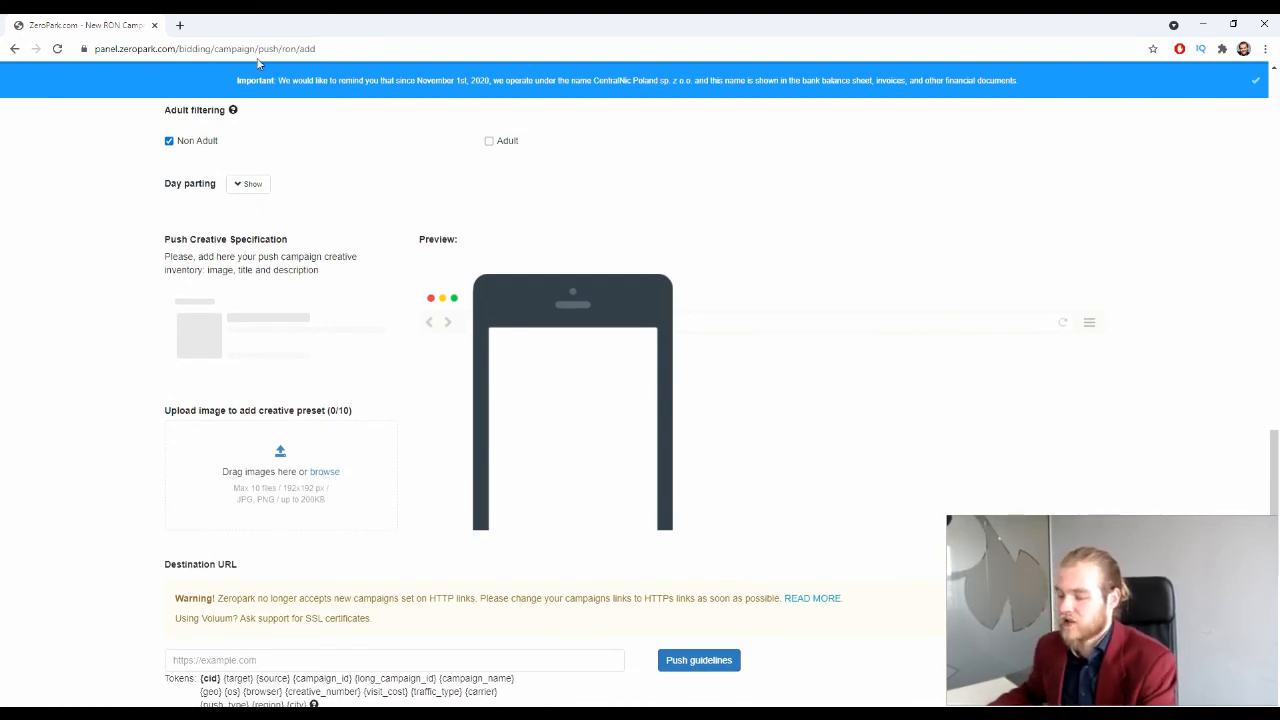
Step: Go to canva.com in a new browser tab
click(180, 25)
text(canva.com)
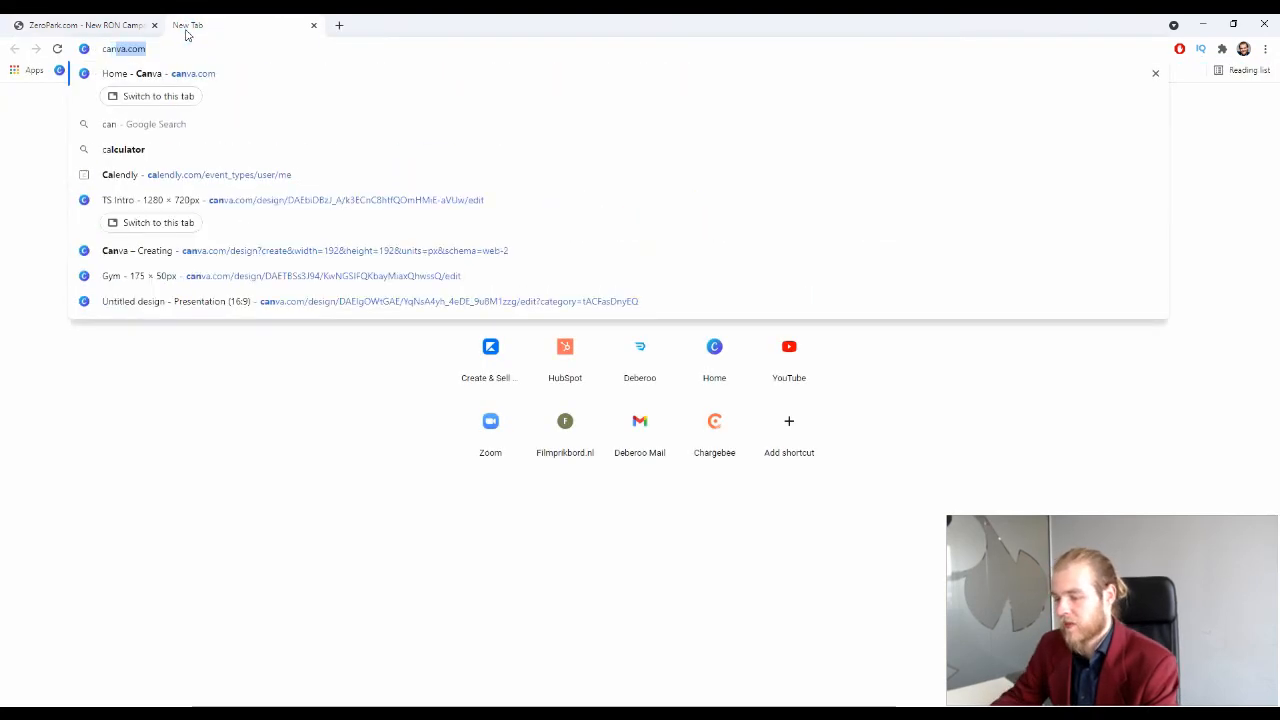
key(Return)
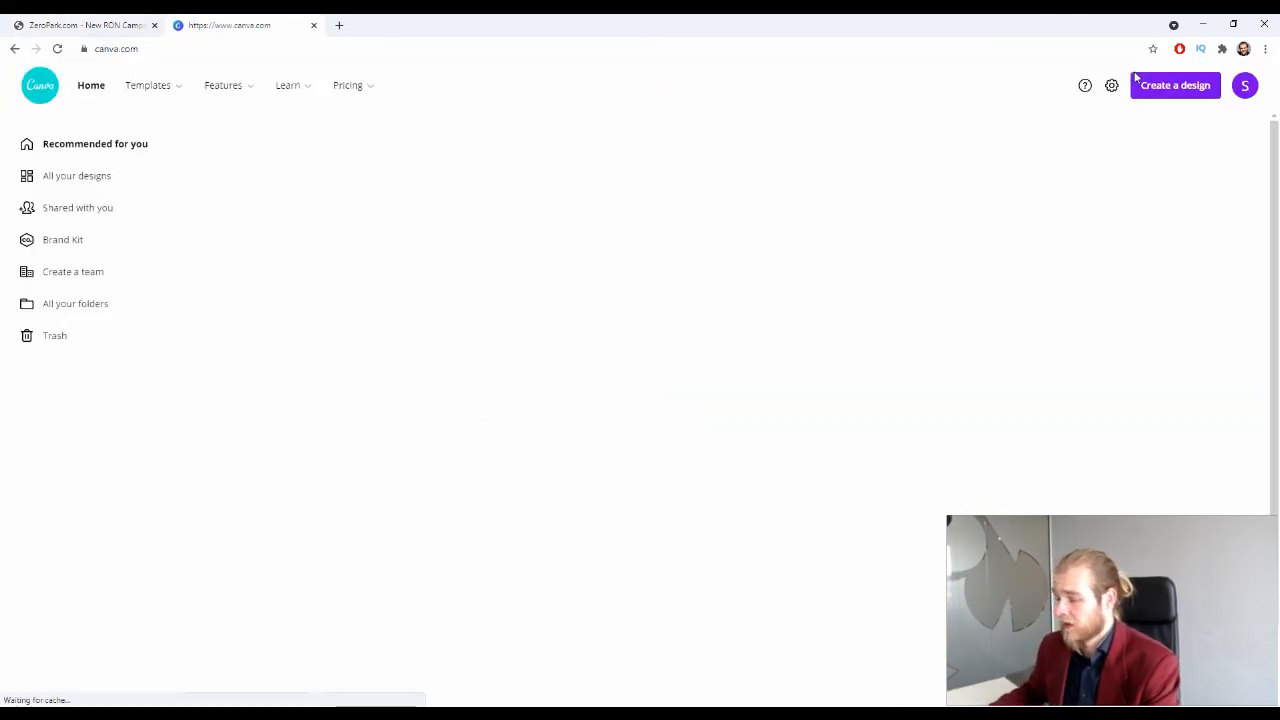
Step: Create a new custom-size 192 × 192 px design
click(1176, 123)
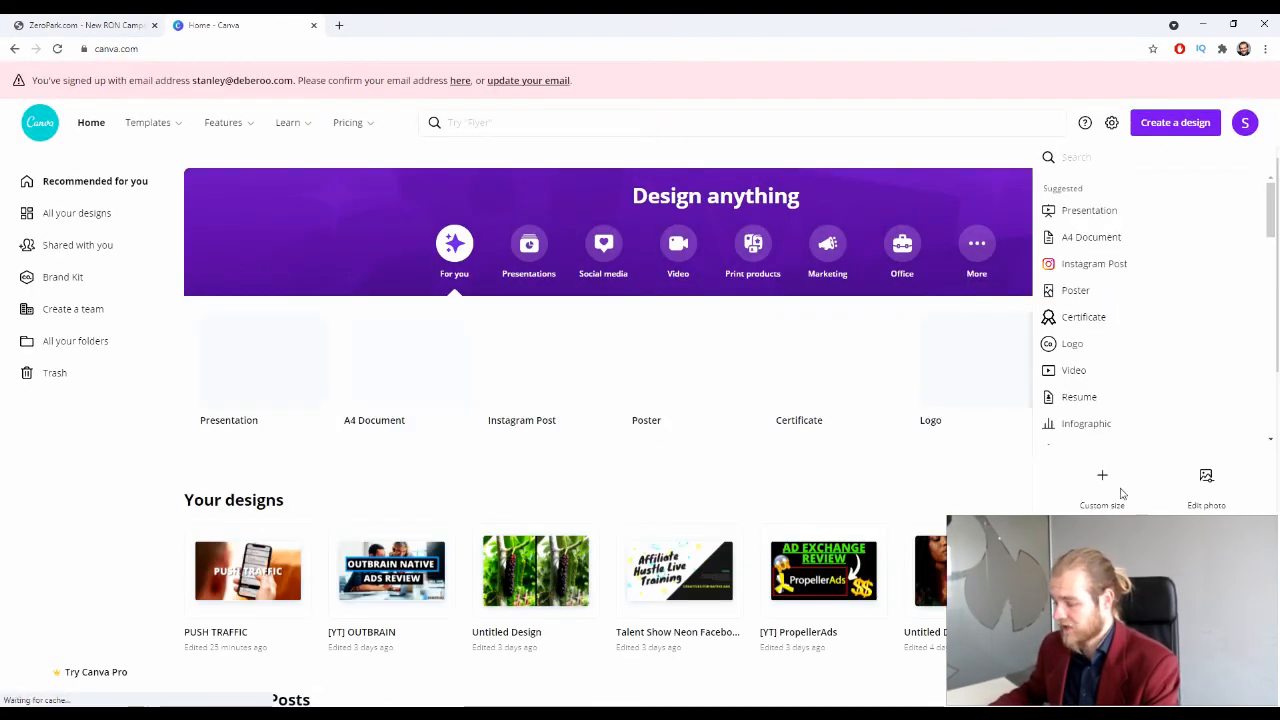
click(1102, 478)
click(1150, 316)
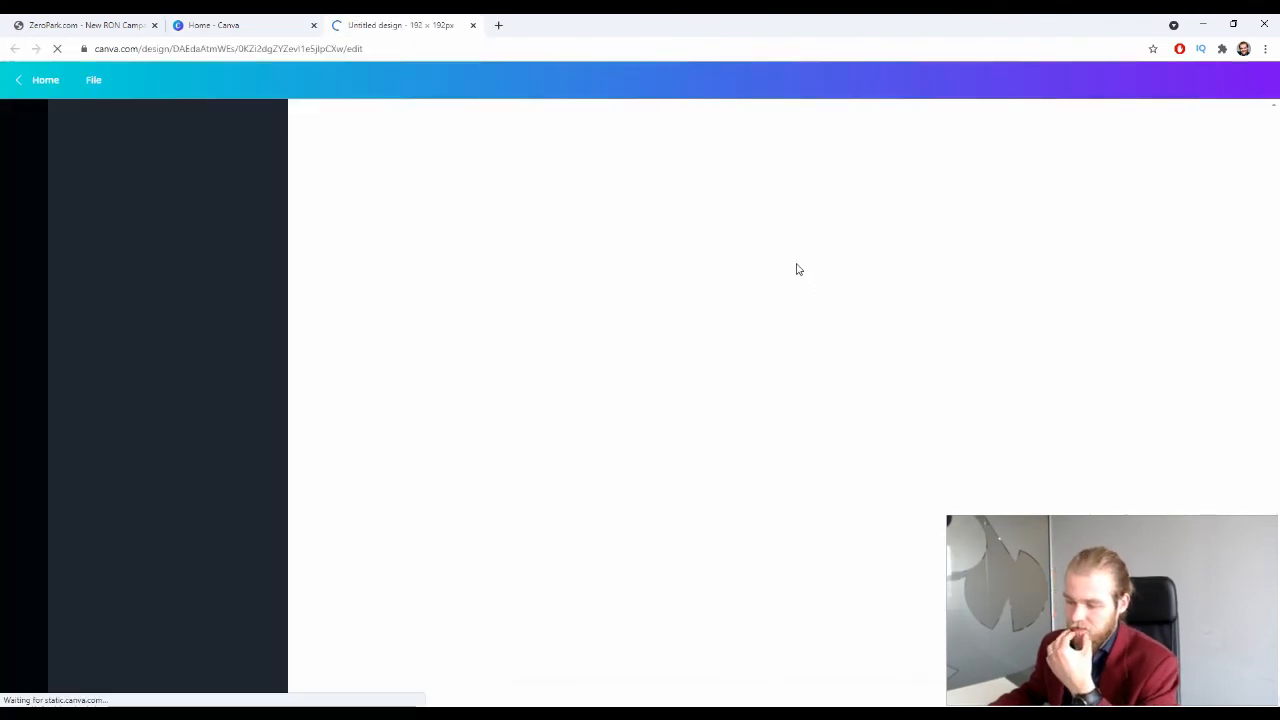
Step: Place the stock photo of a woman holding pink flowers on the canvas
click(269, 222)
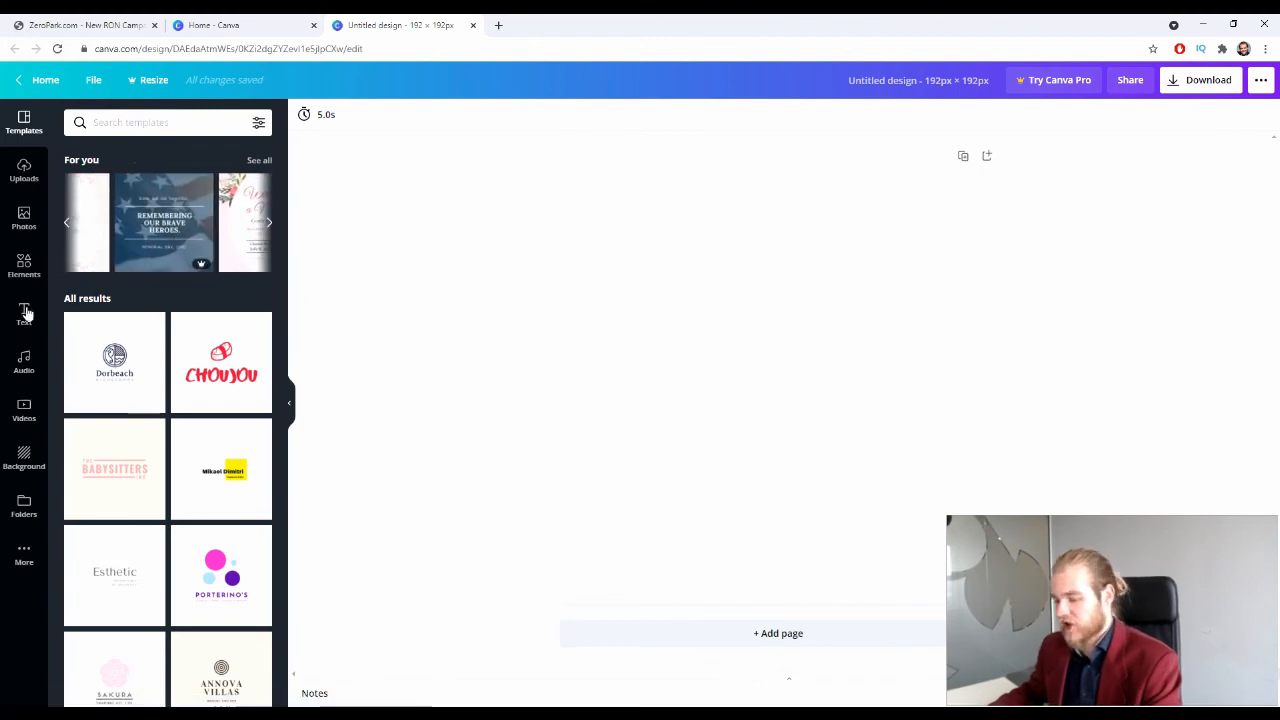
click(24, 220)
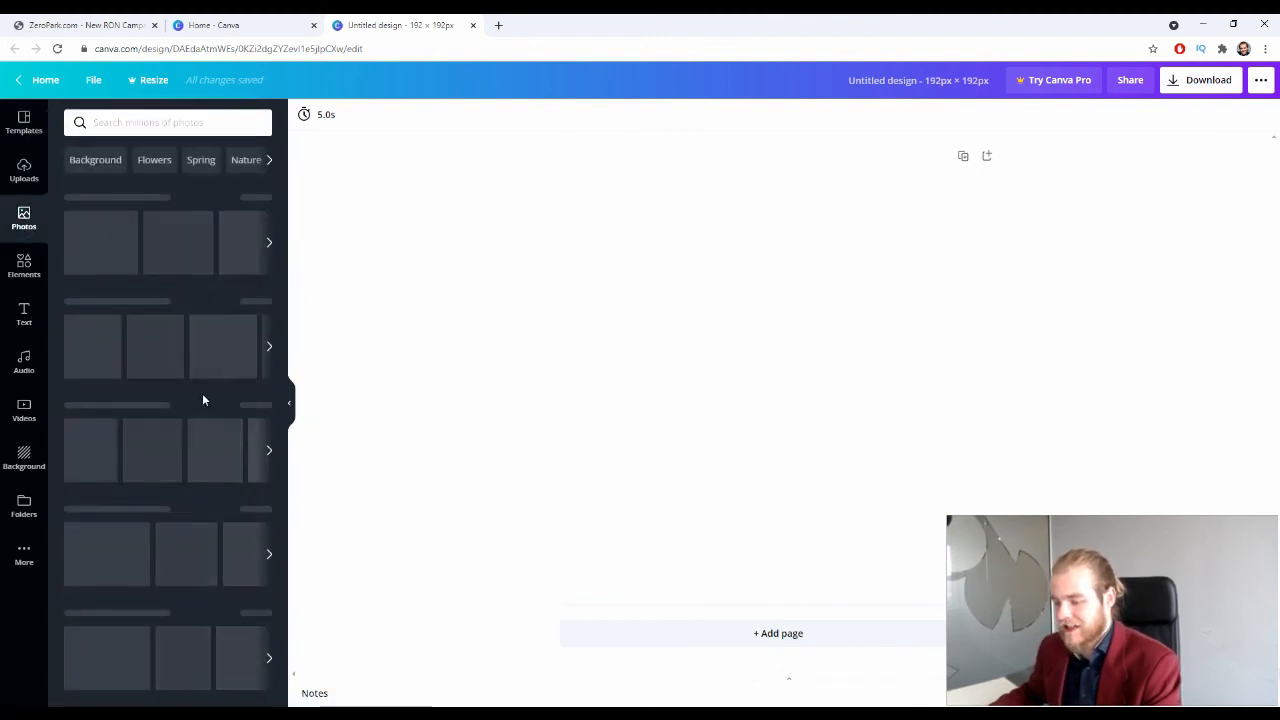
click(126, 270)
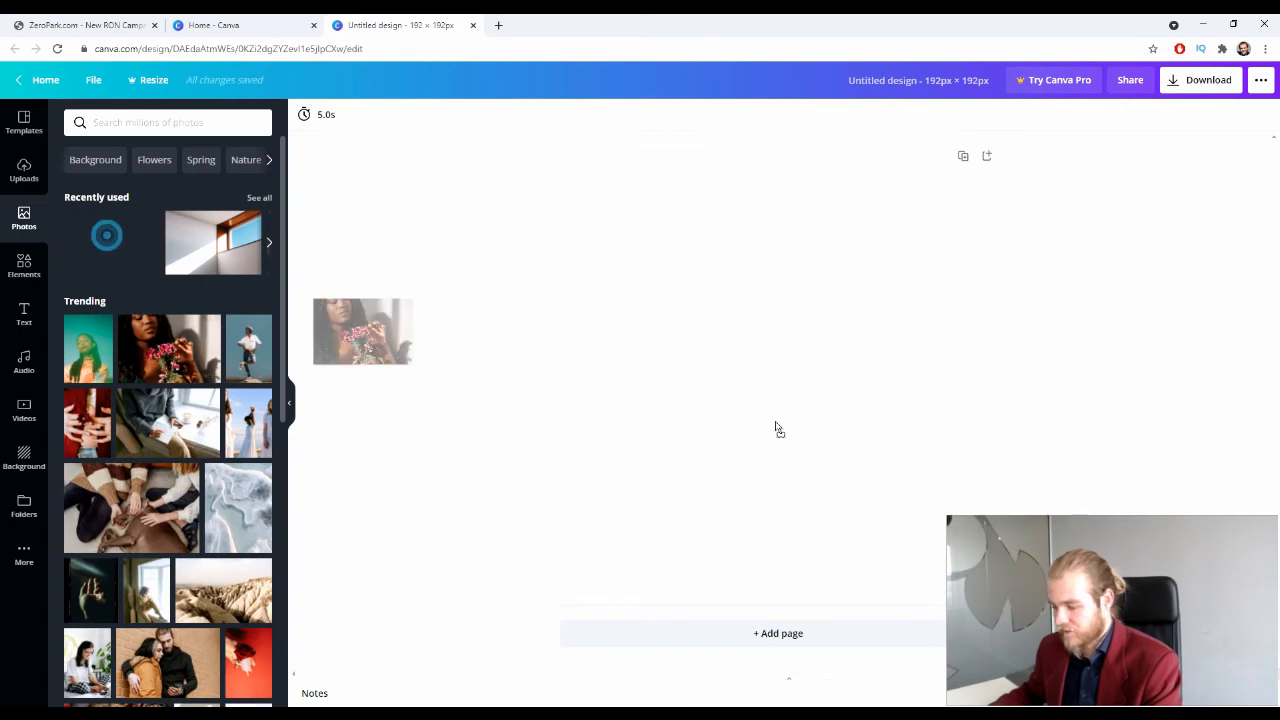
Step: Download the Canva design as PNG and upload it to Zeropark as push creative Draft #1
click(1194, 80)
click(1182, 308)
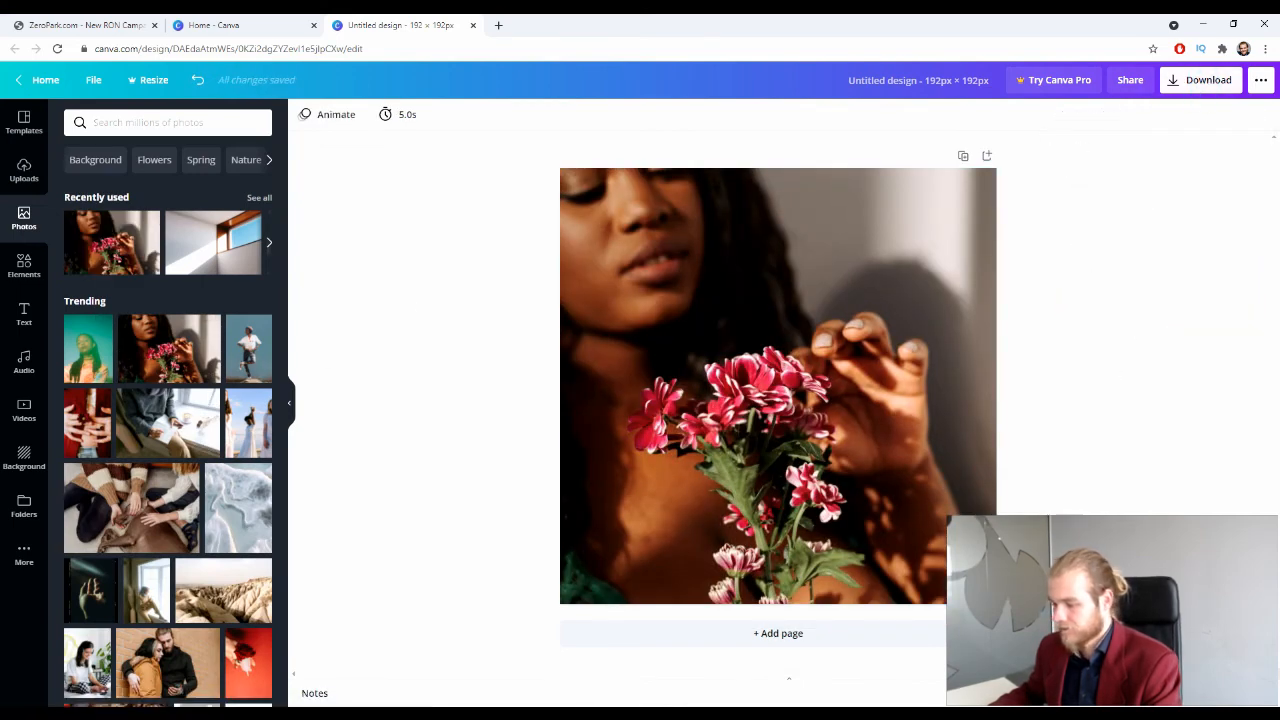
click(60, 20)
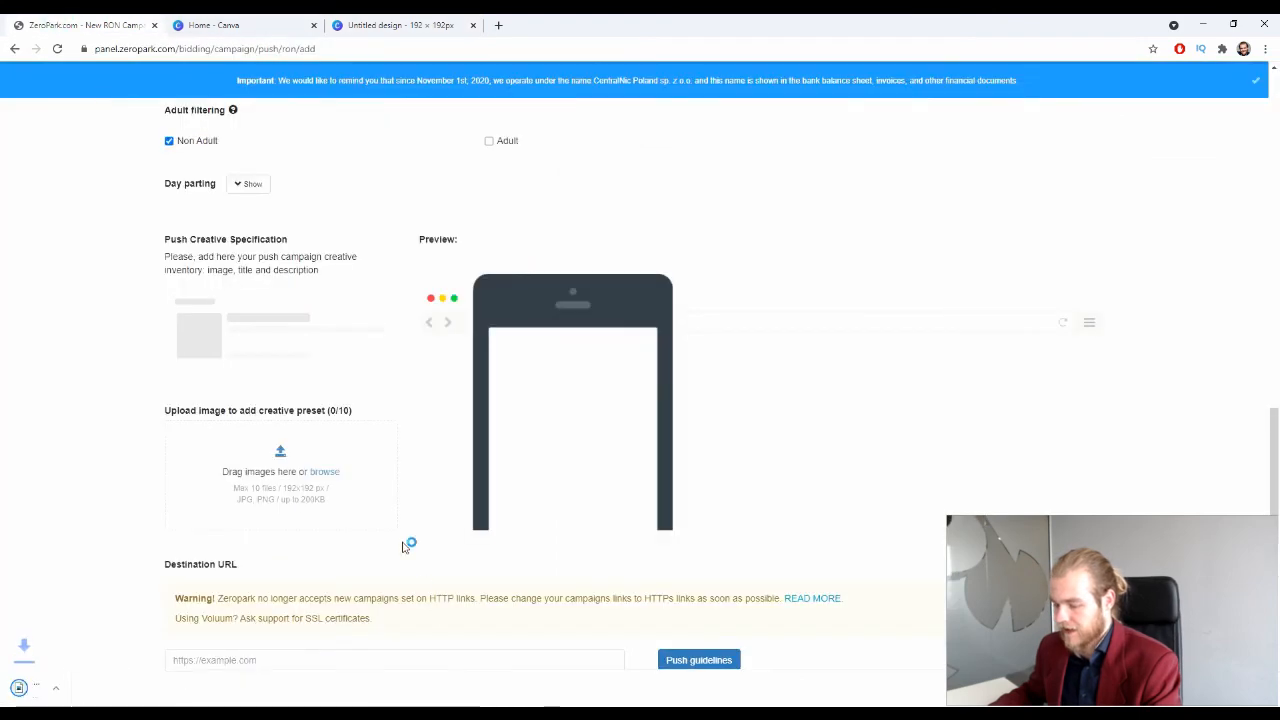
drag(45, 688, 350, 450)
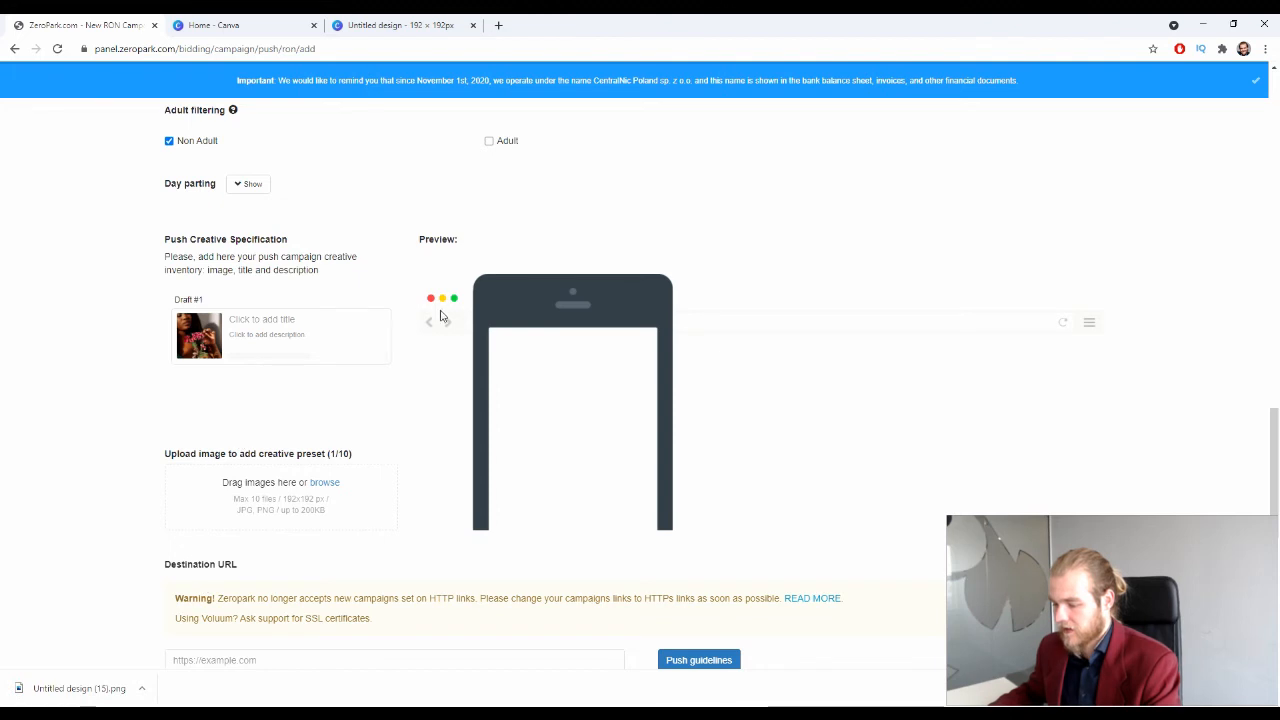
Step: Give Draft #1 the headline 'Headline 1' and the description 'Description 1'
click(269, 317)
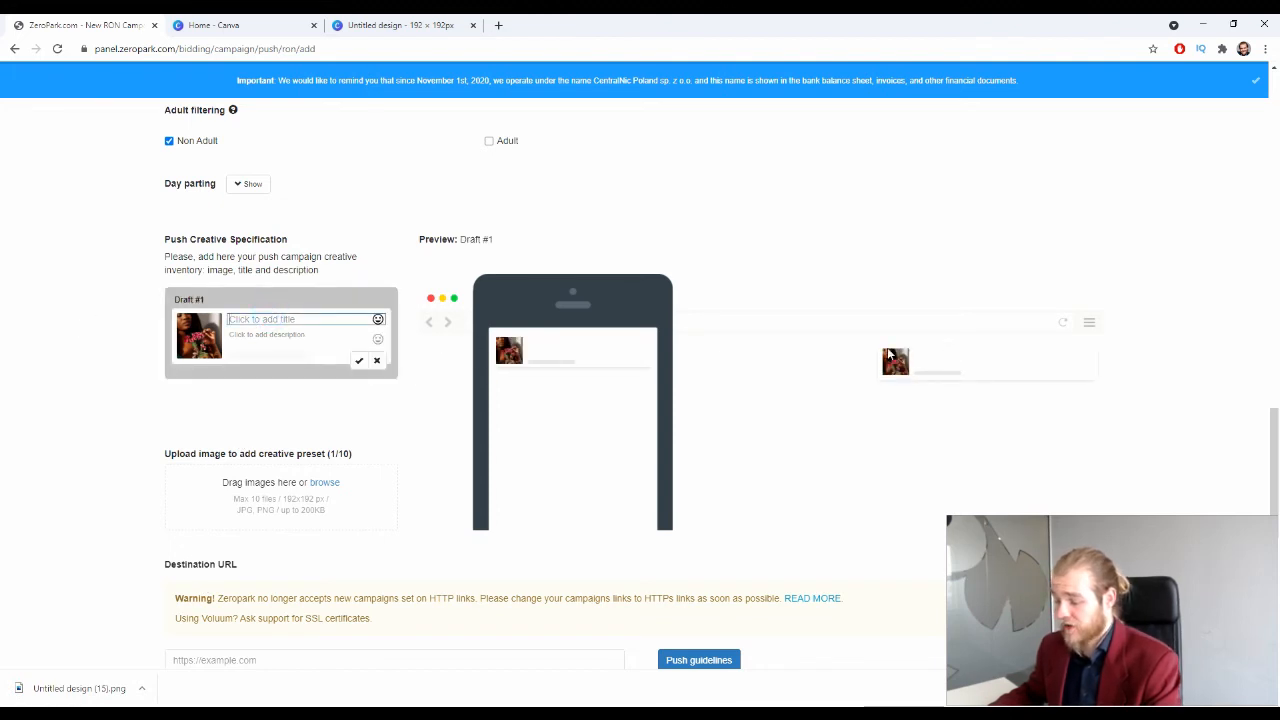
click(258, 318)
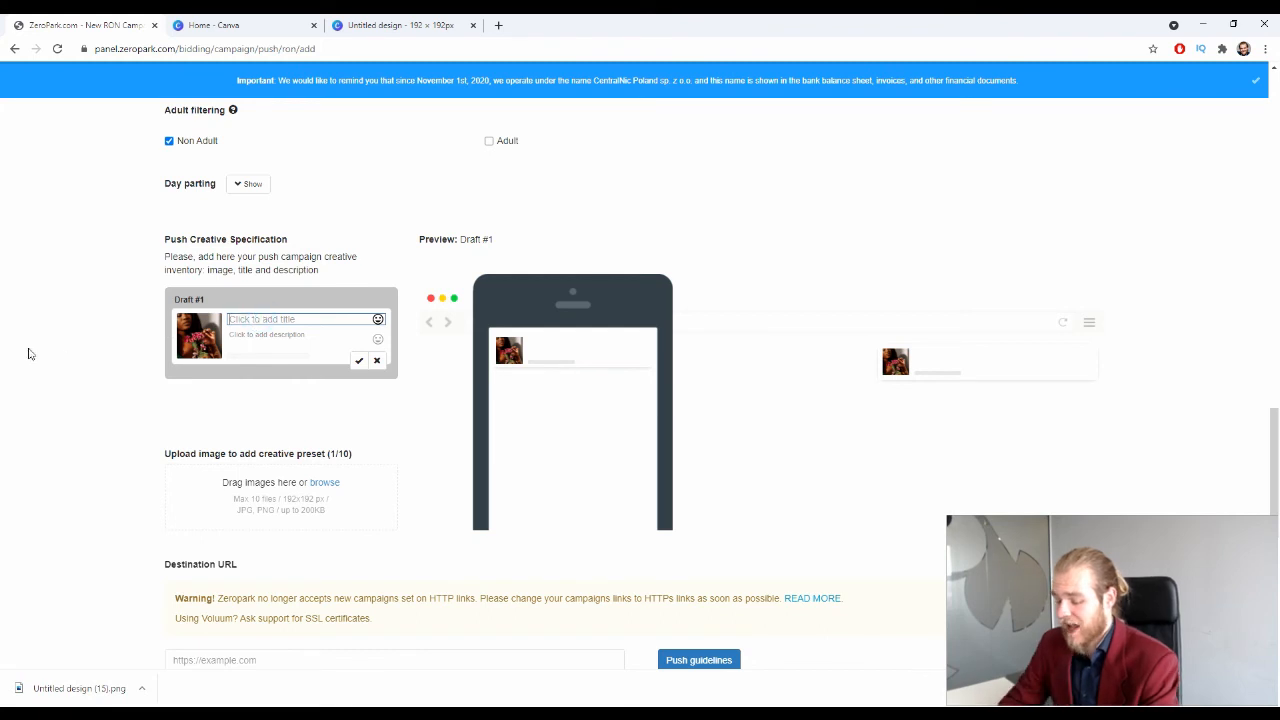
text(Headline )
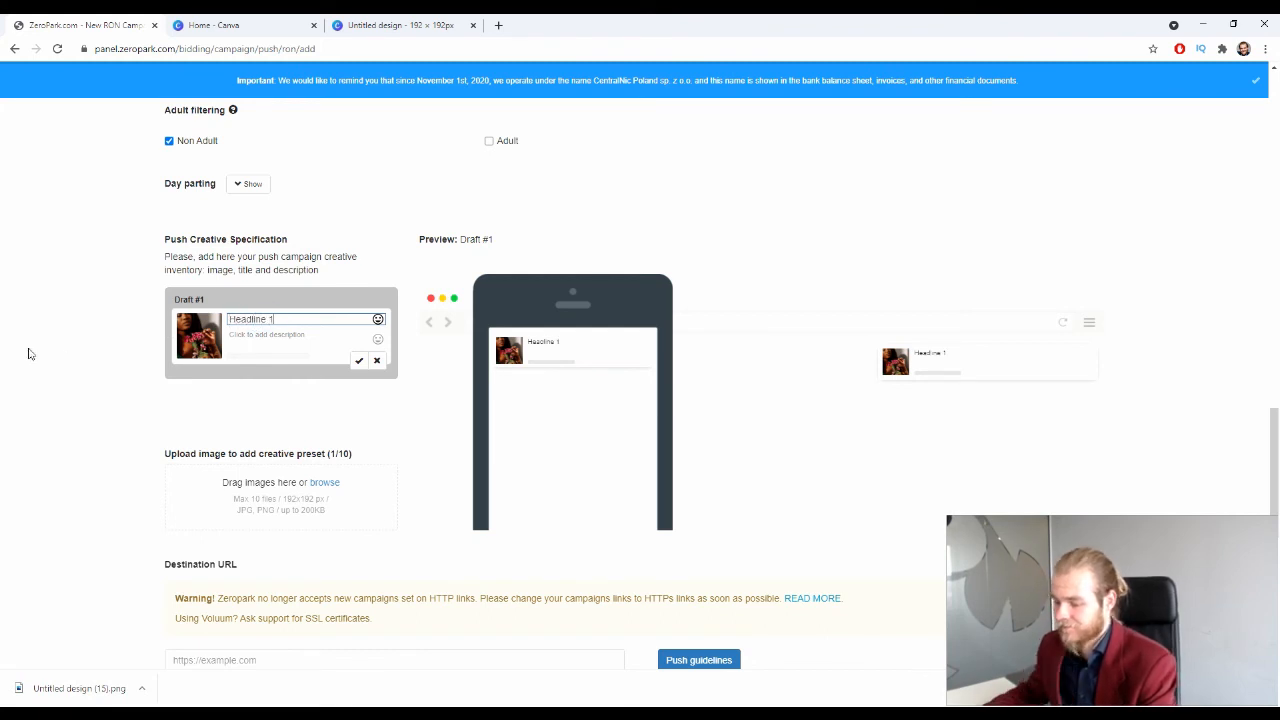
text(1)
click(323, 333)
text(Desc)
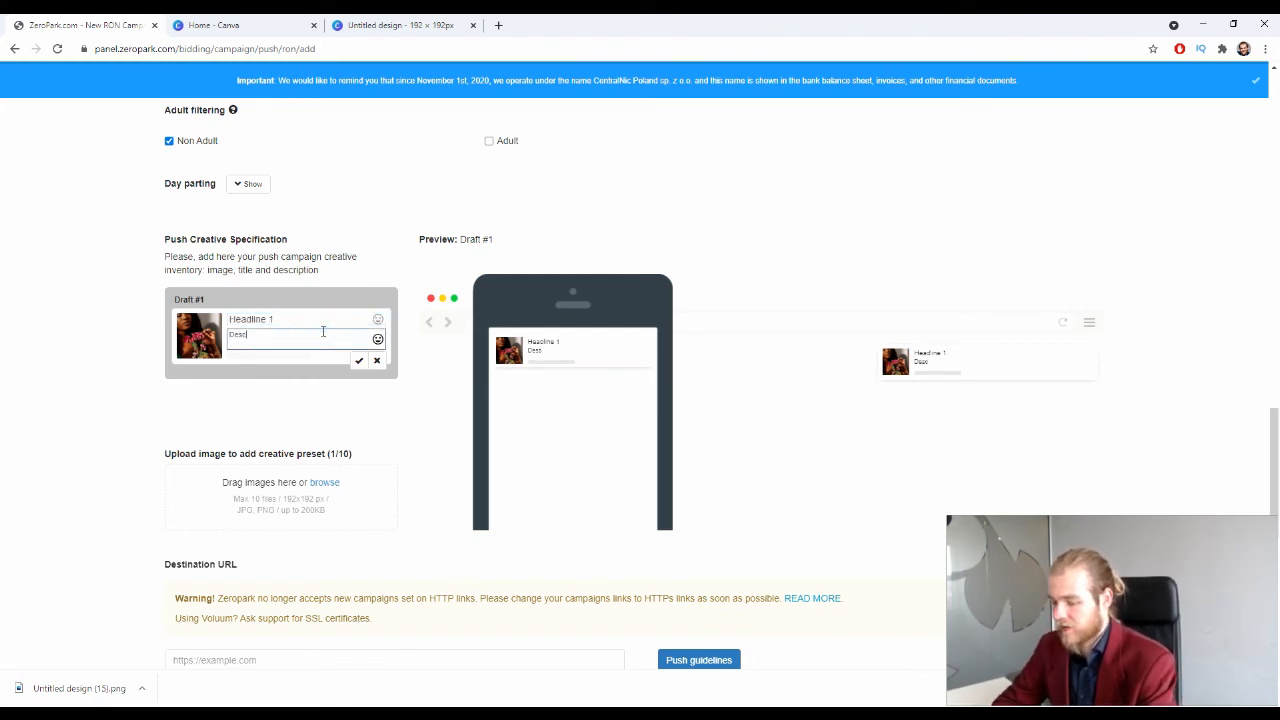
text(rip)
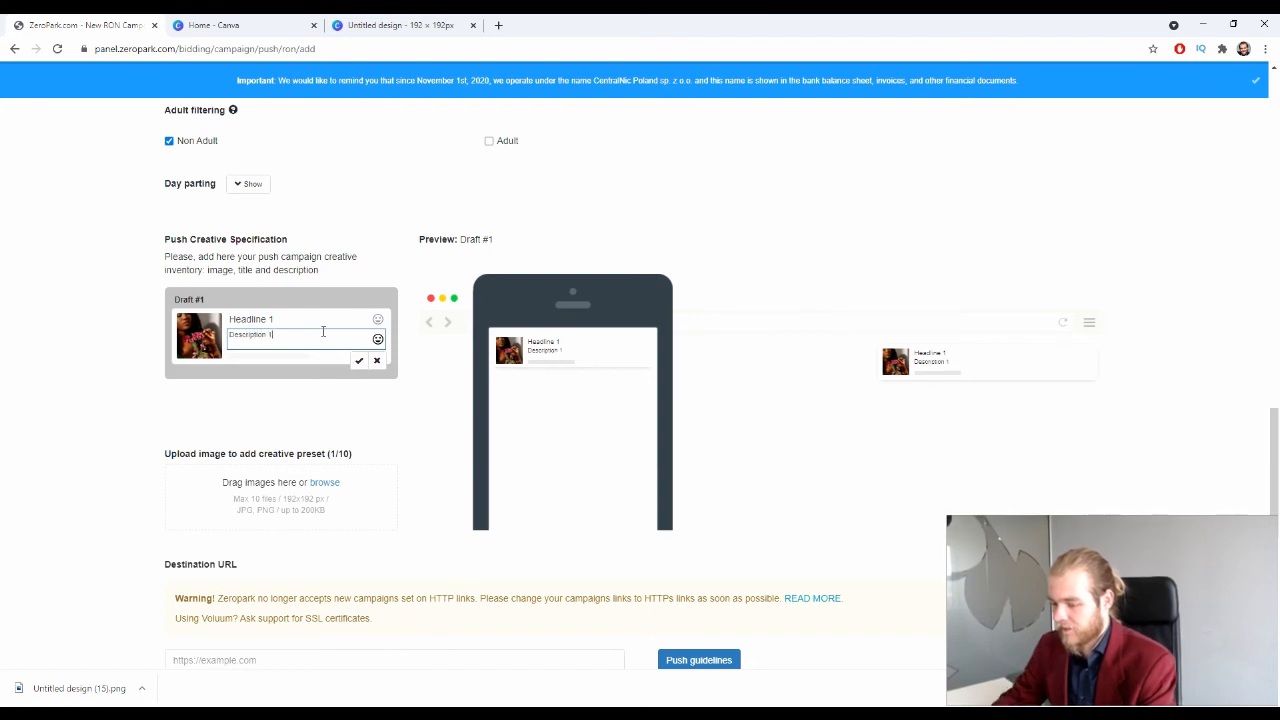
text(tion 1)
click(376, 340)
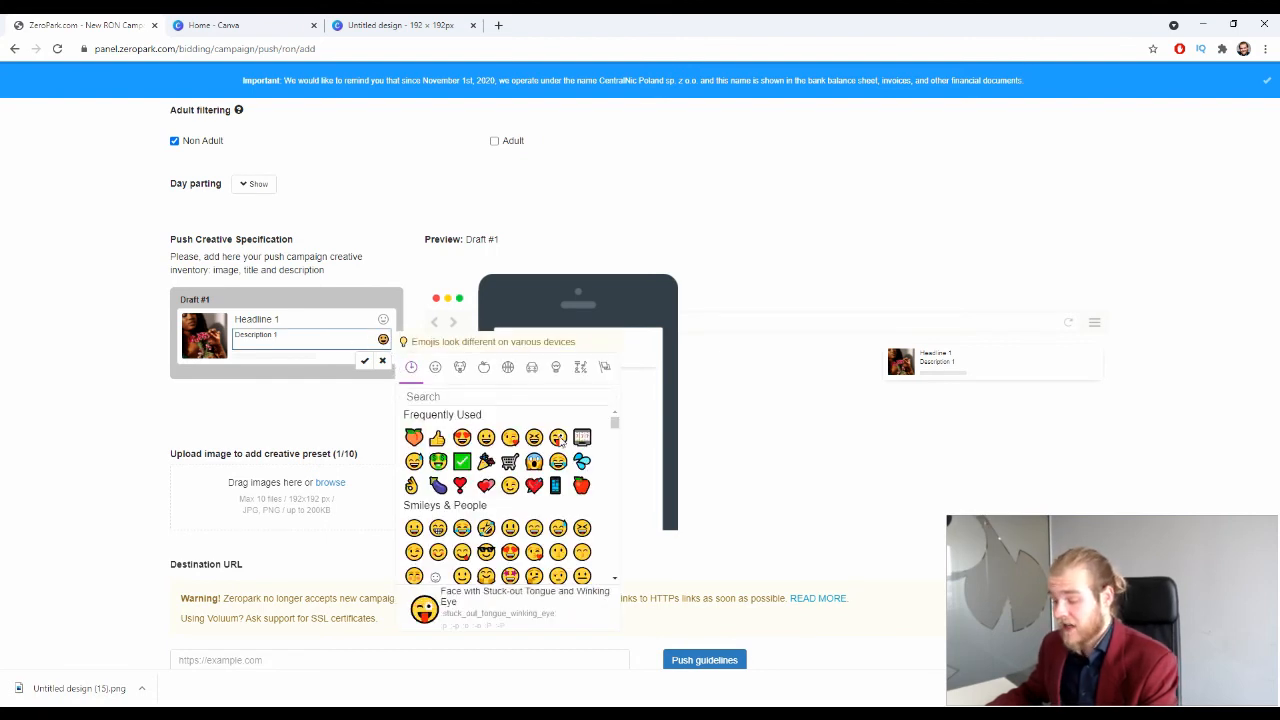
Step: Append the Man Man Boy Boy family emoji to Draft #1's description and finish editing
scroll(540, 485, down, 5)
scroll(540, 487, down, 10)
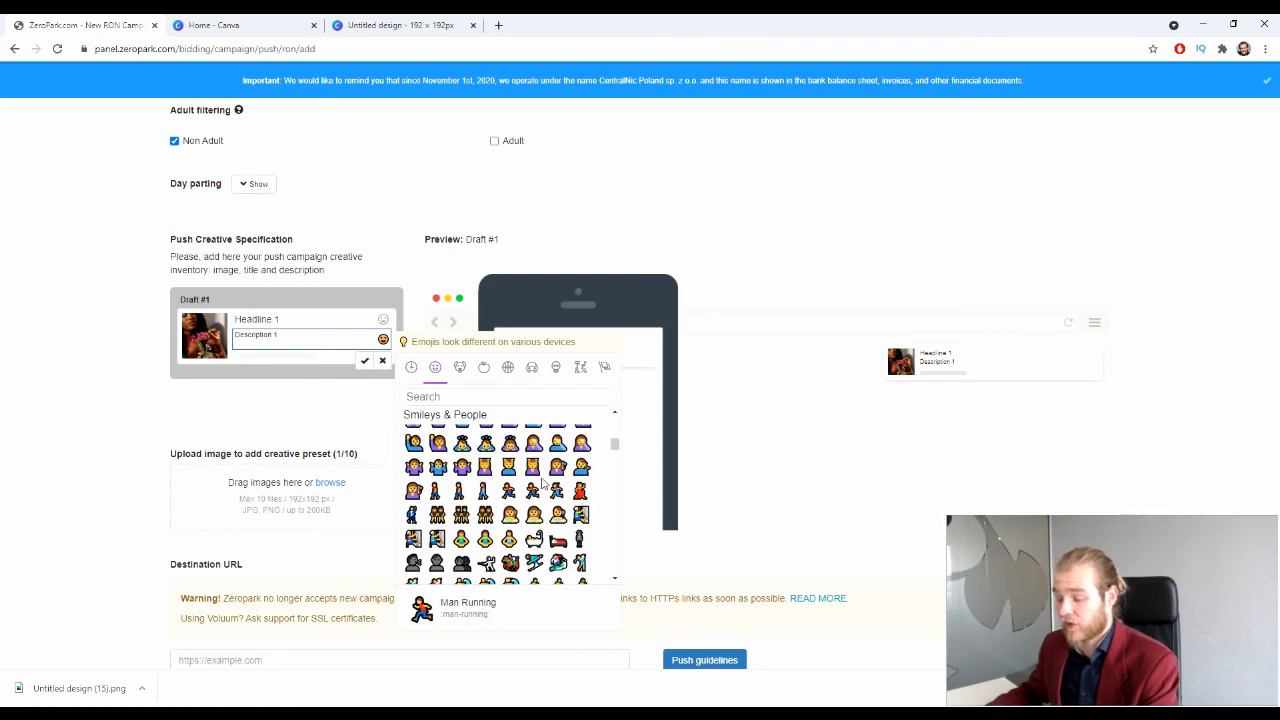
scroll(537, 470, down, 15)
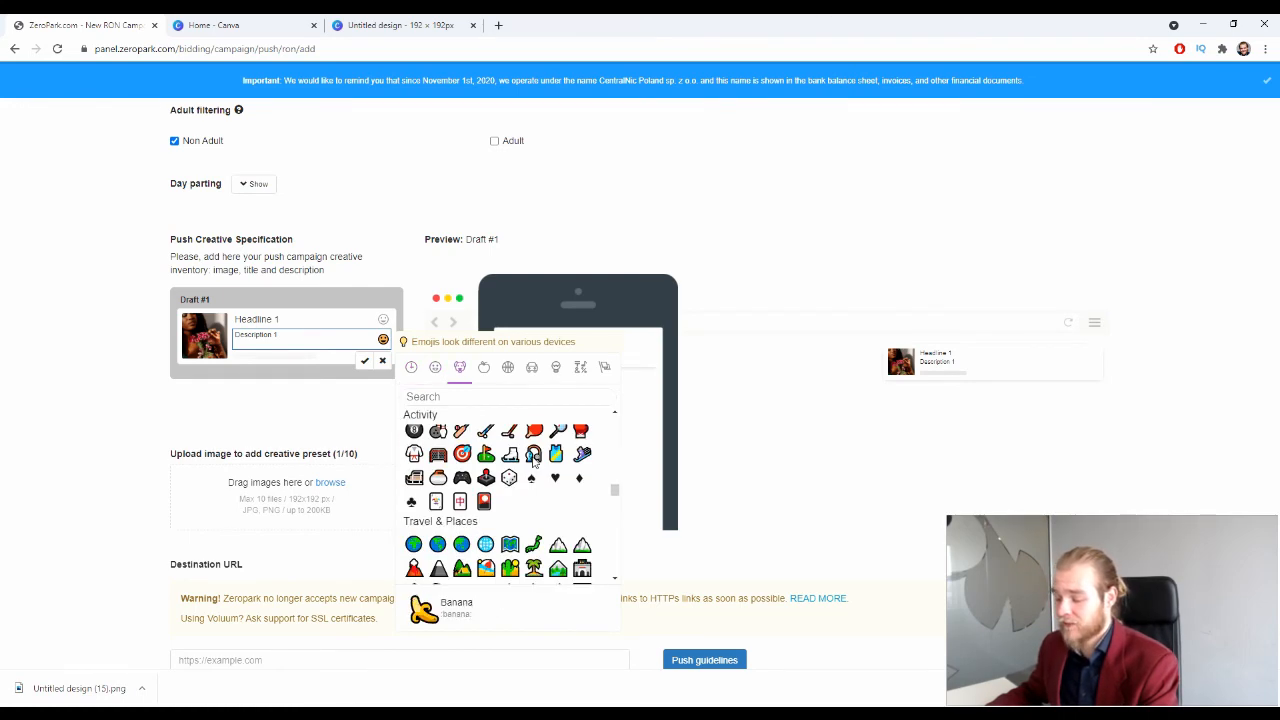
scroll(535, 488, up, 5)
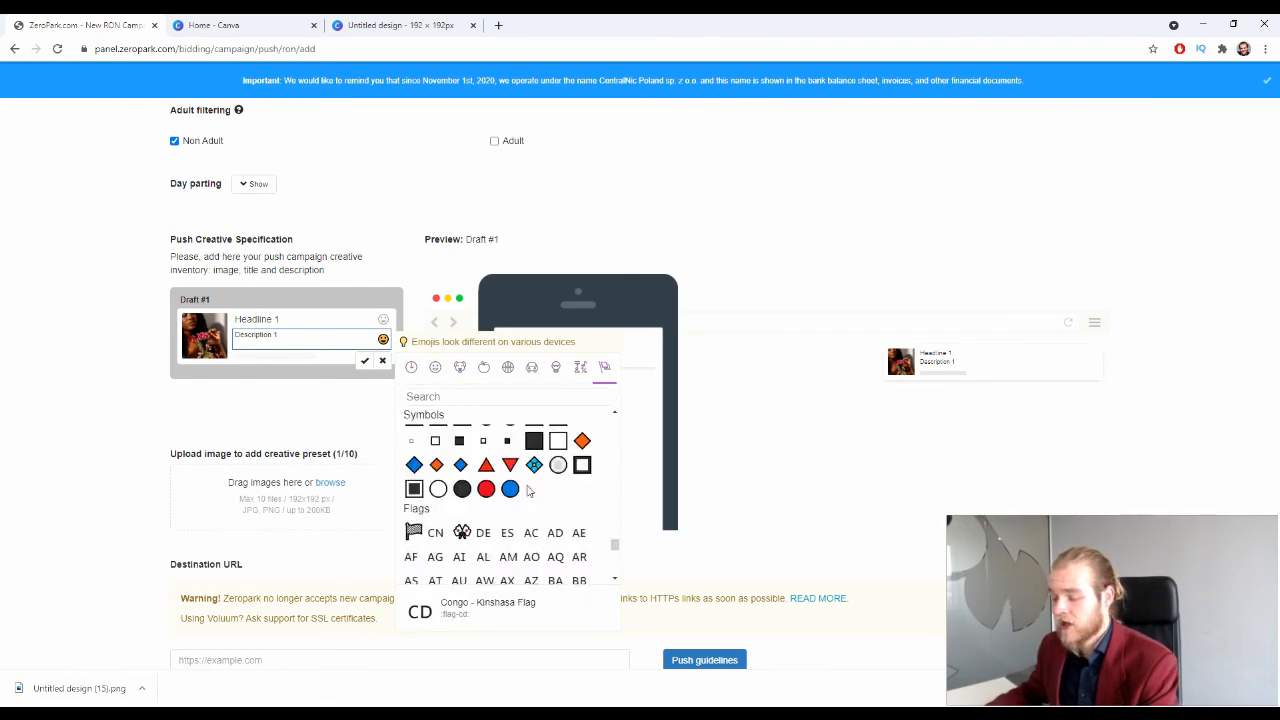
scroll(540, 484, down, 5)
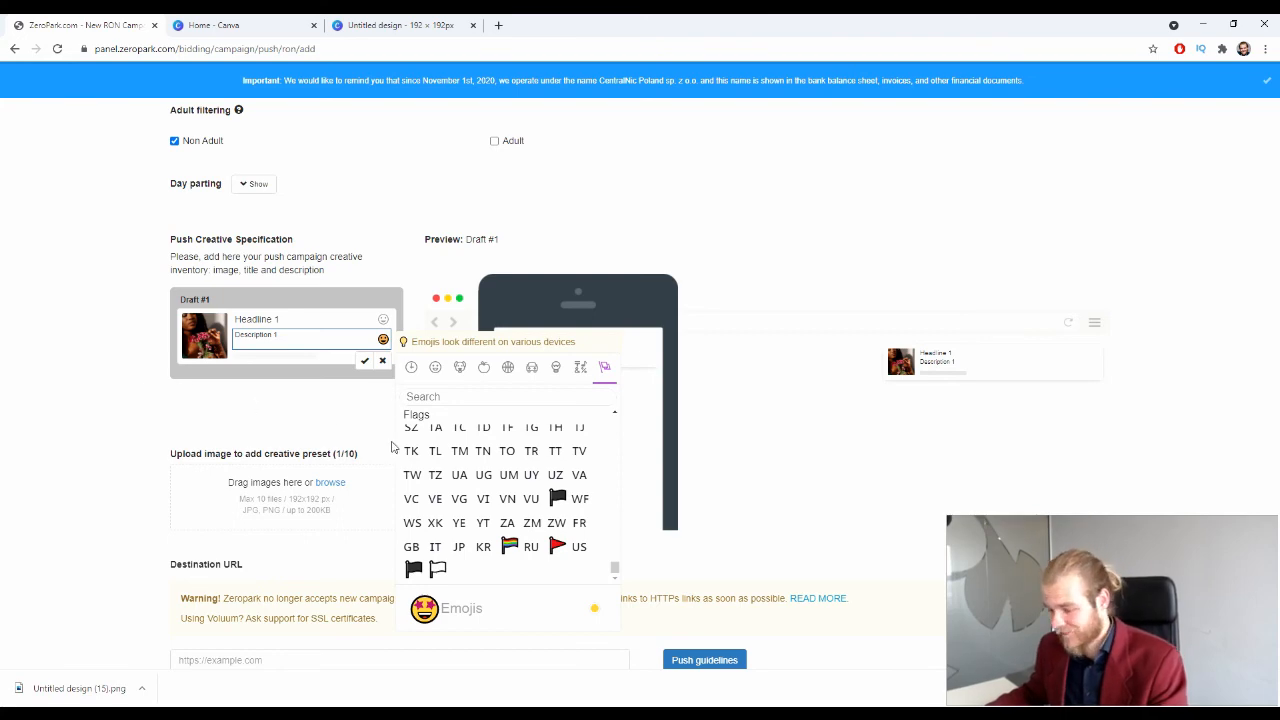
scroll(490, 510, up, 5)
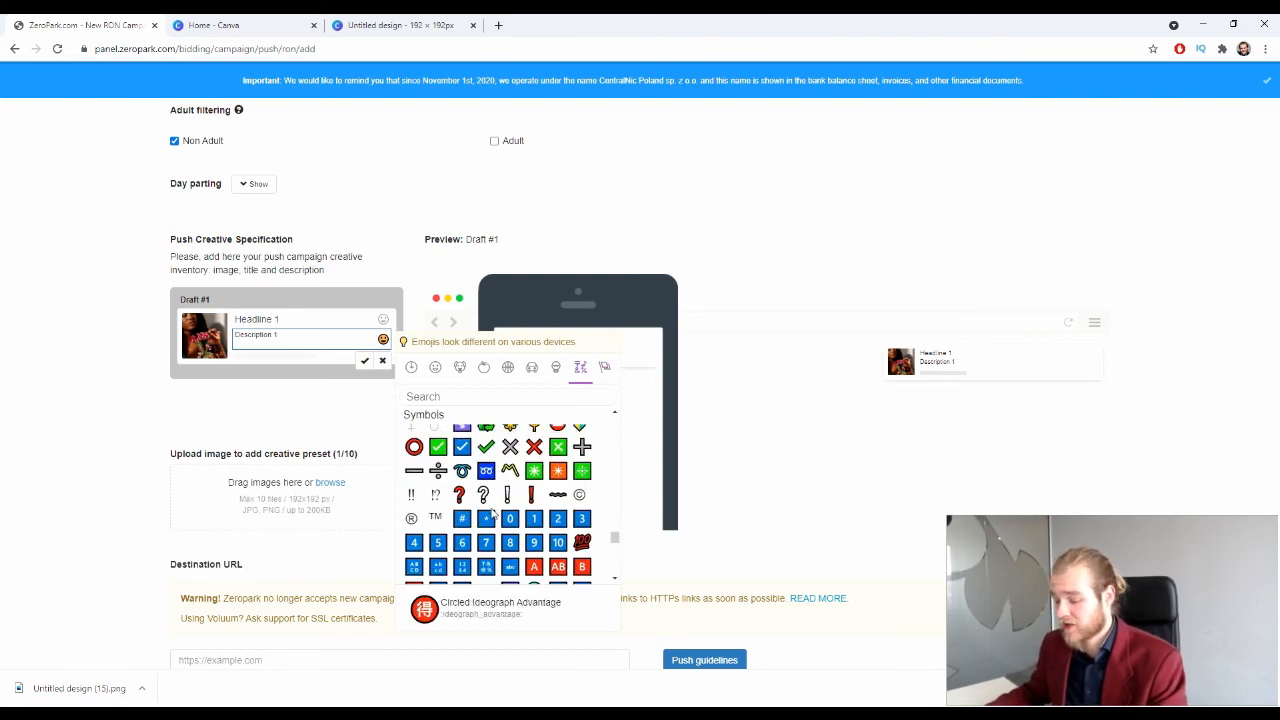
scroll(492, 512, up, 10)
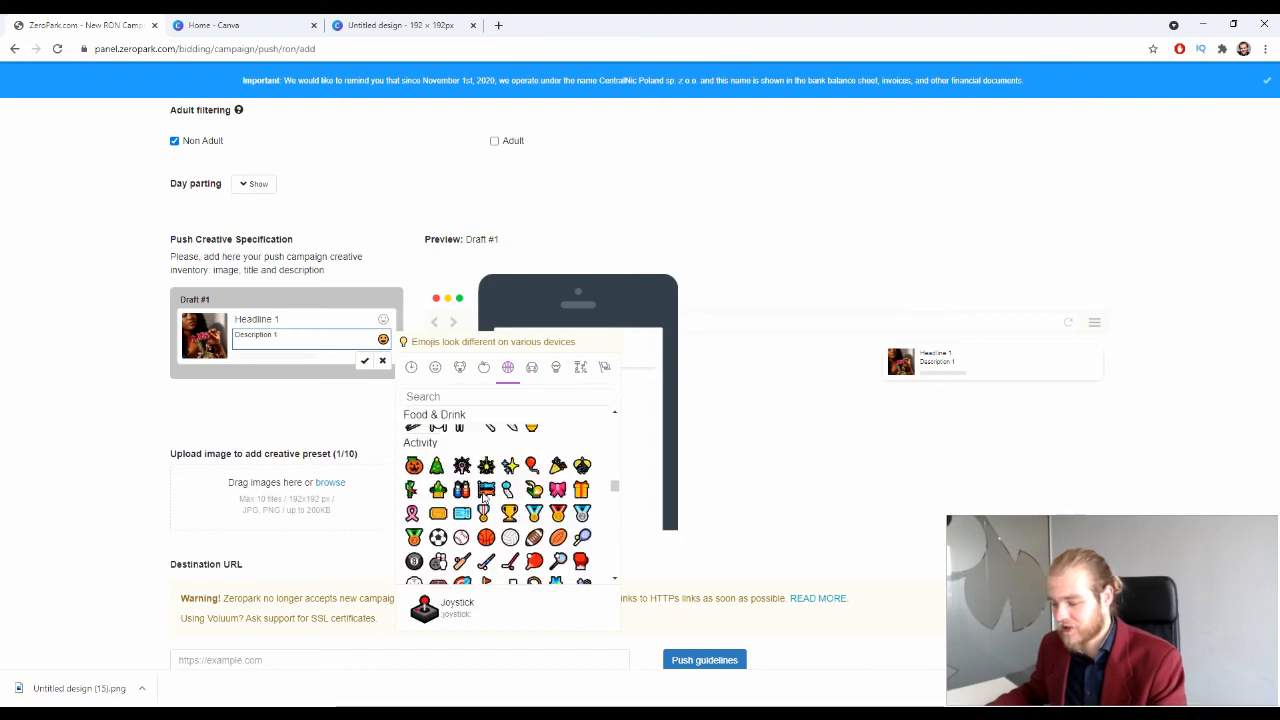
scroll(484, 497, up, 10)
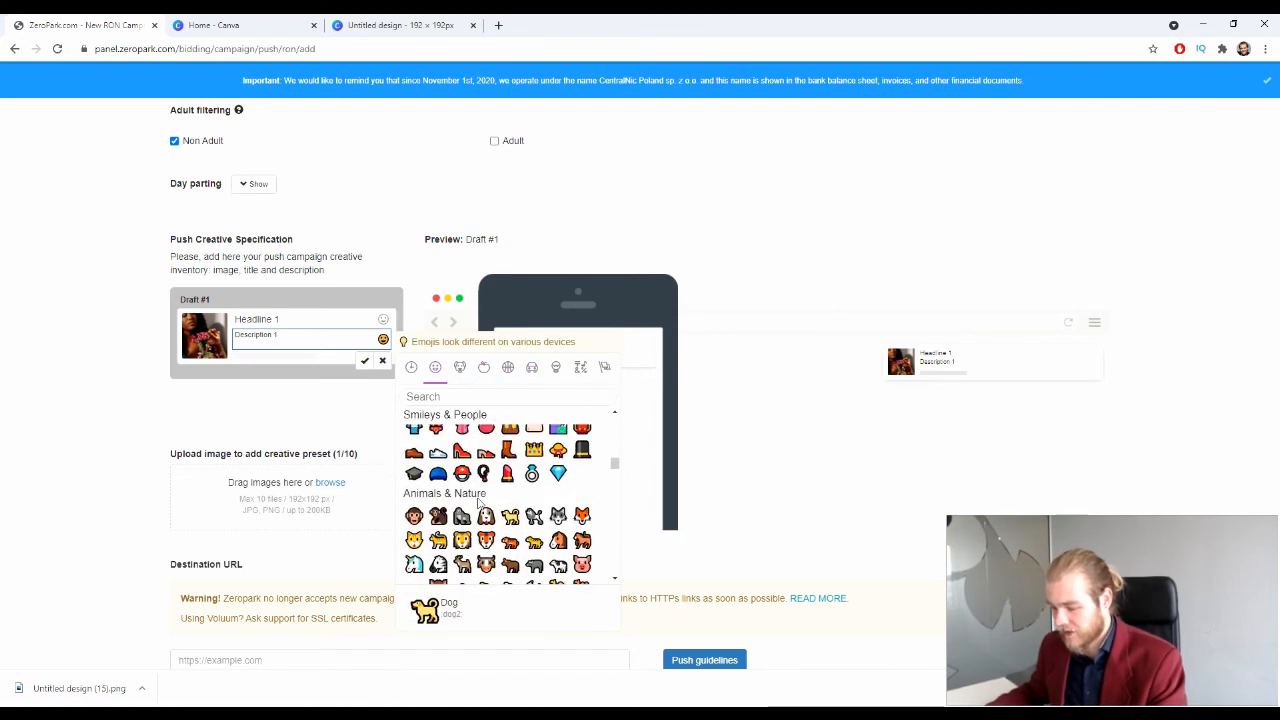
scroll(484, 503, up, 3)
click(509, 446)
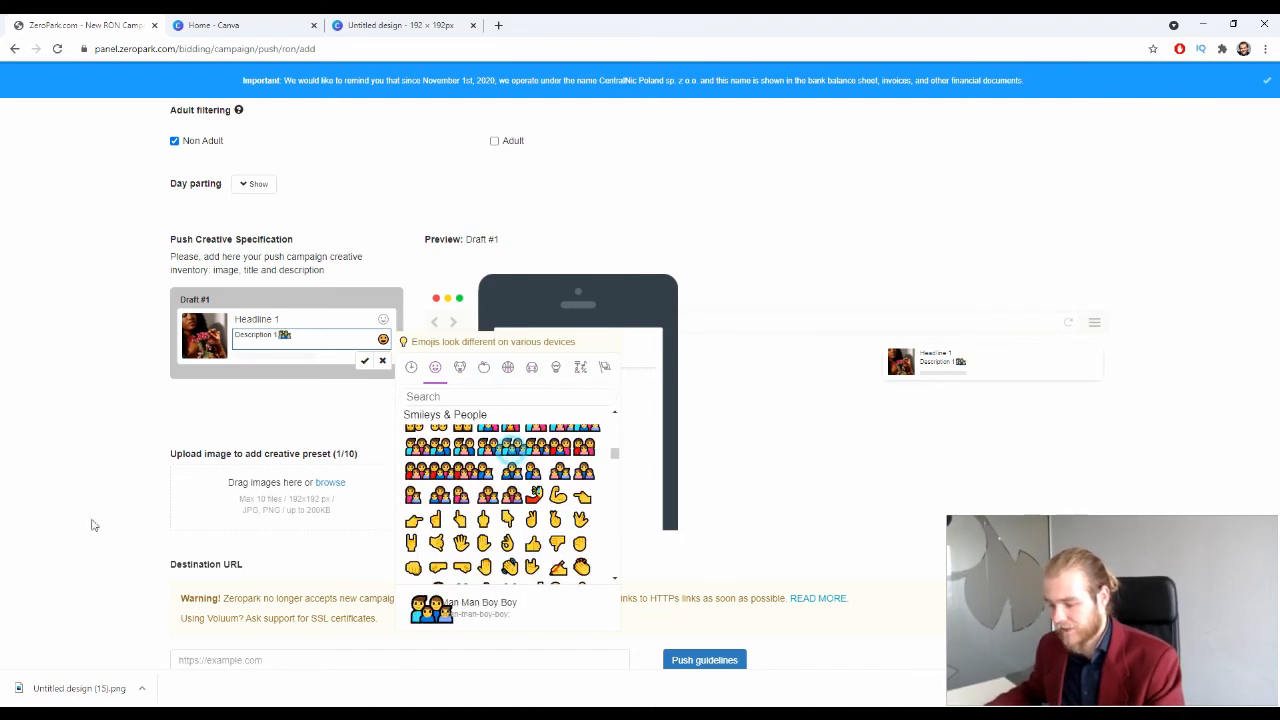
click(90, 527)
scroll(75, 410, down, 1)
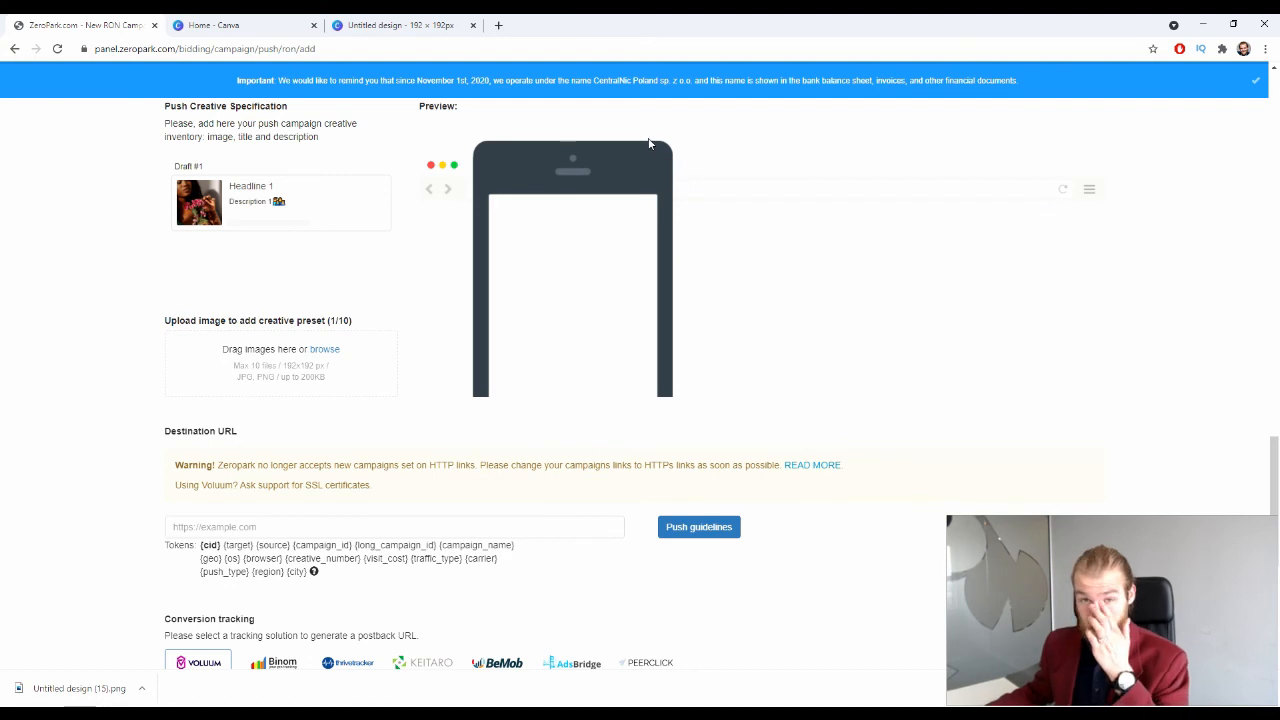
scroll(630, 156, down, 2)
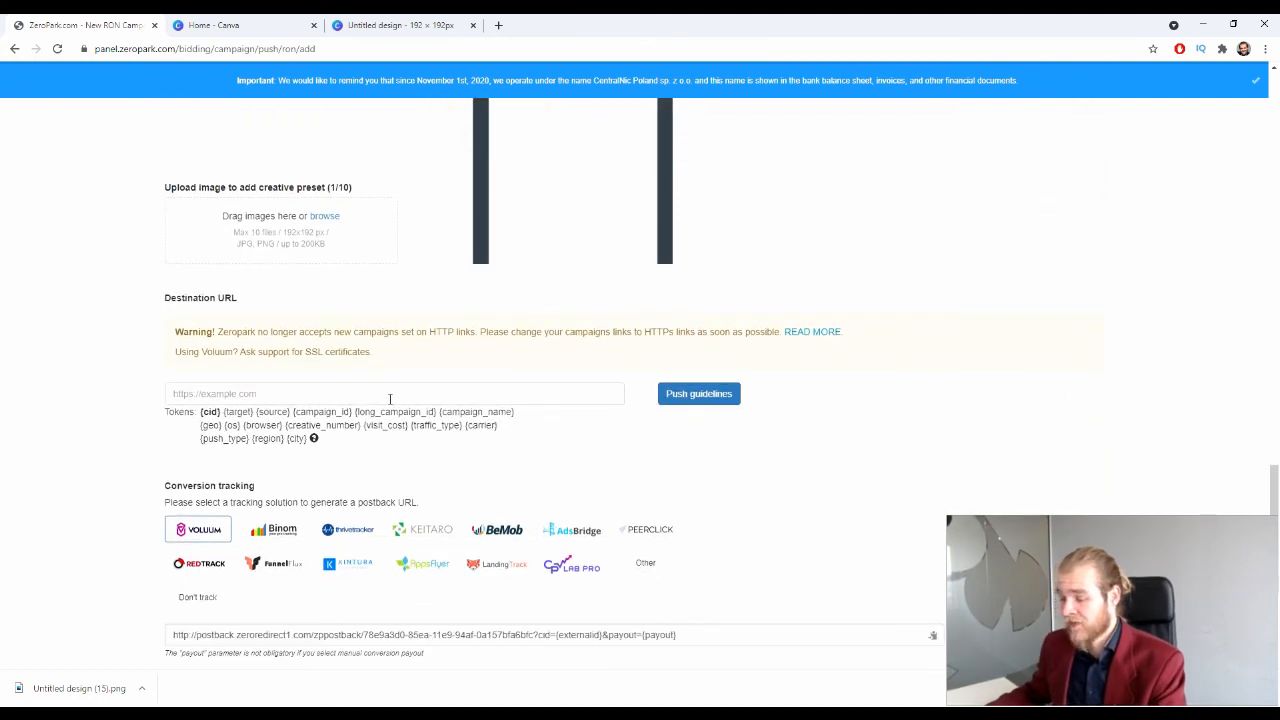
click(376, 401)
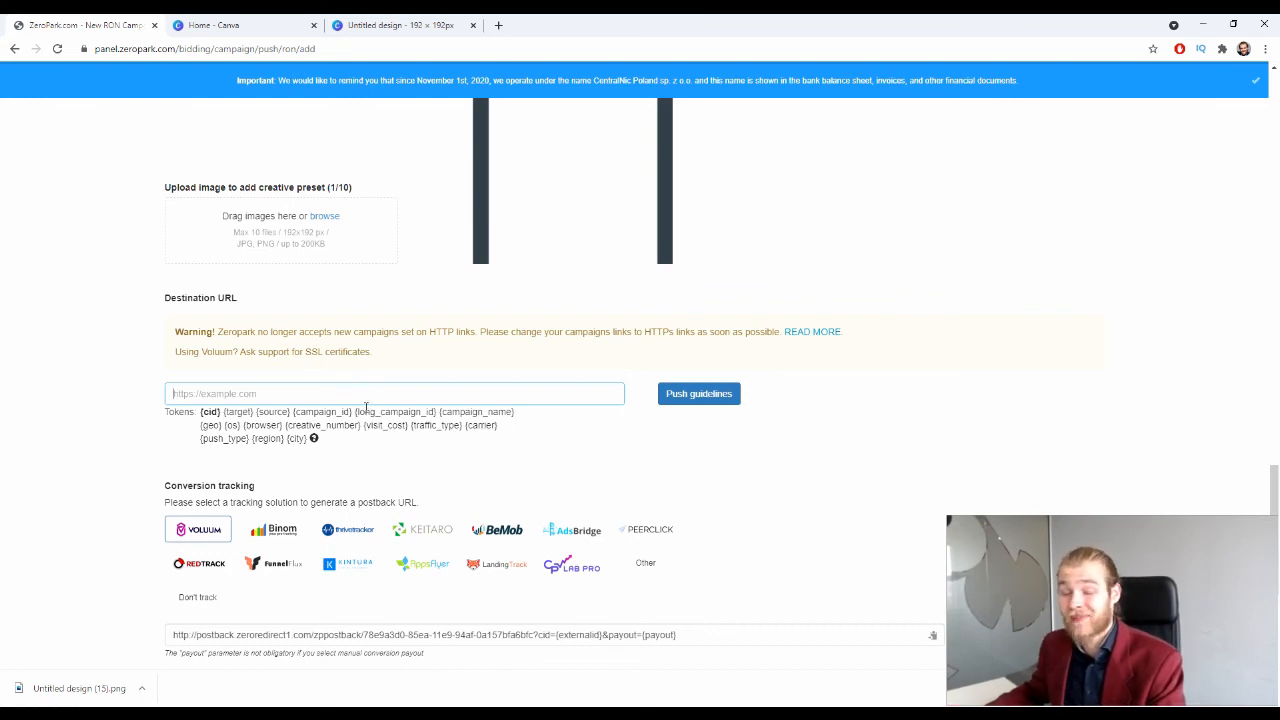
text(https://campaignurl.com/)
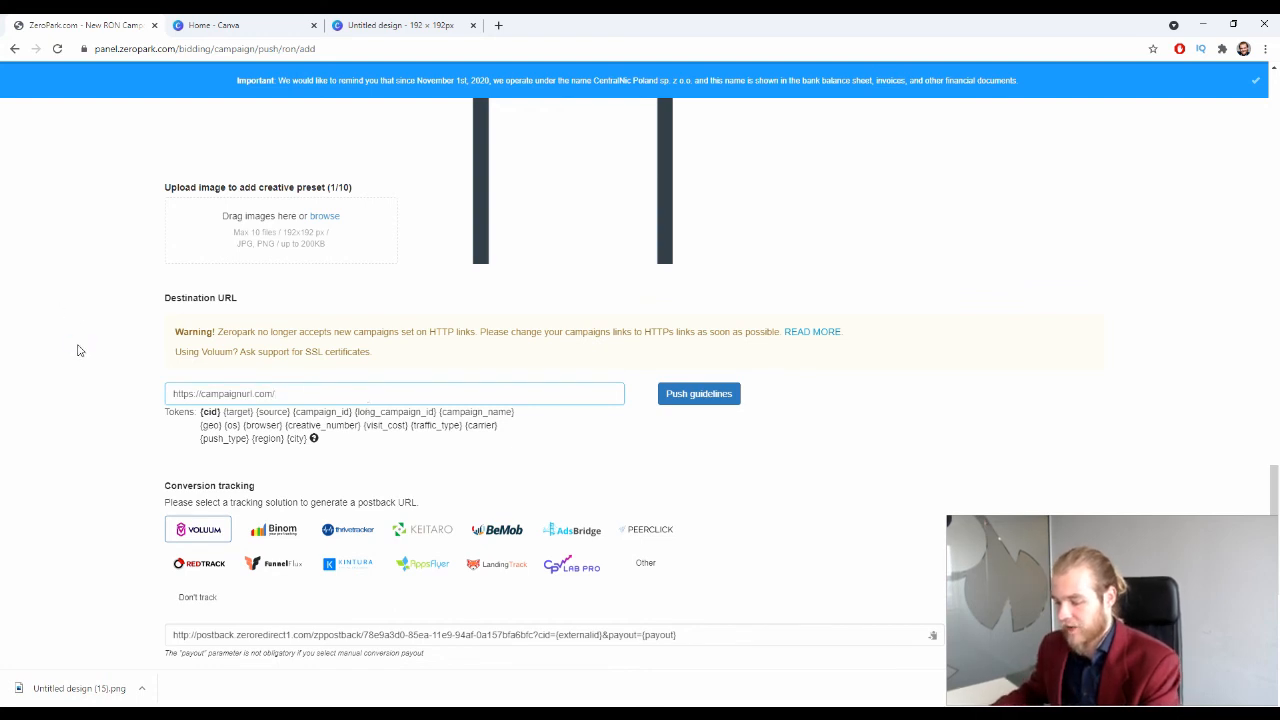
click(77, 350)
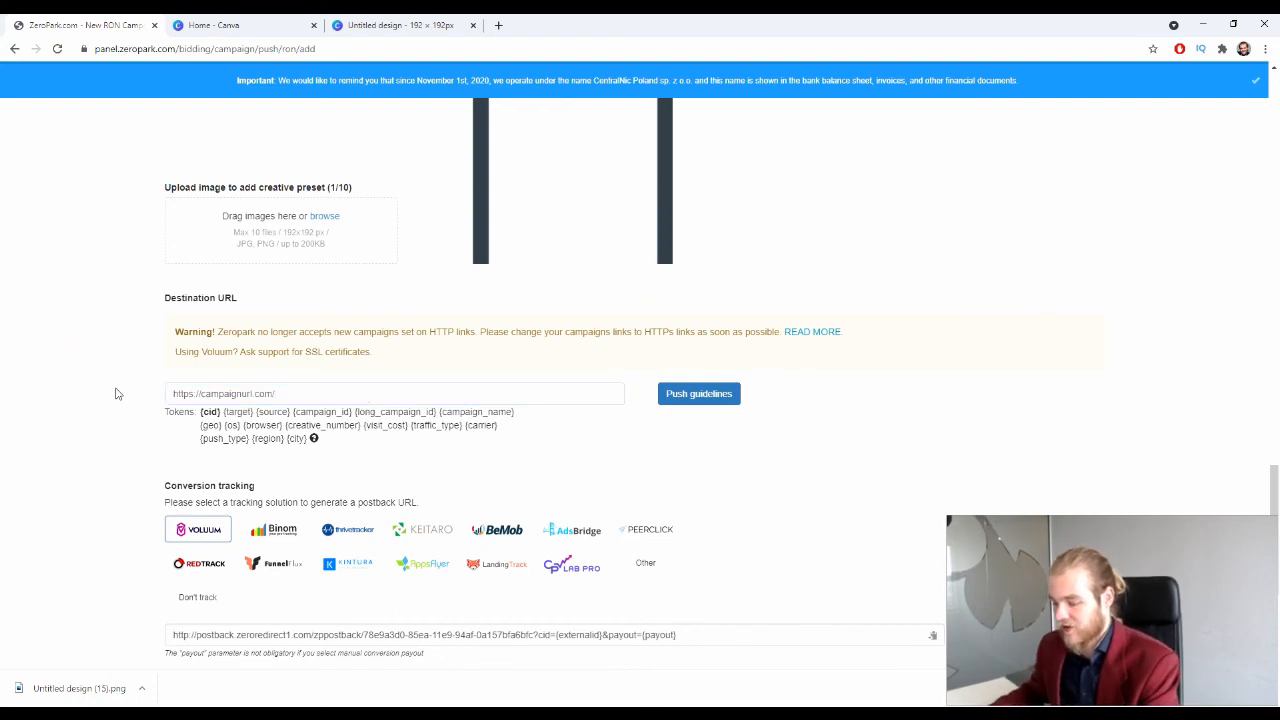
scroll(160, 400, down, 1)
scroll(146, 330, down, 2)
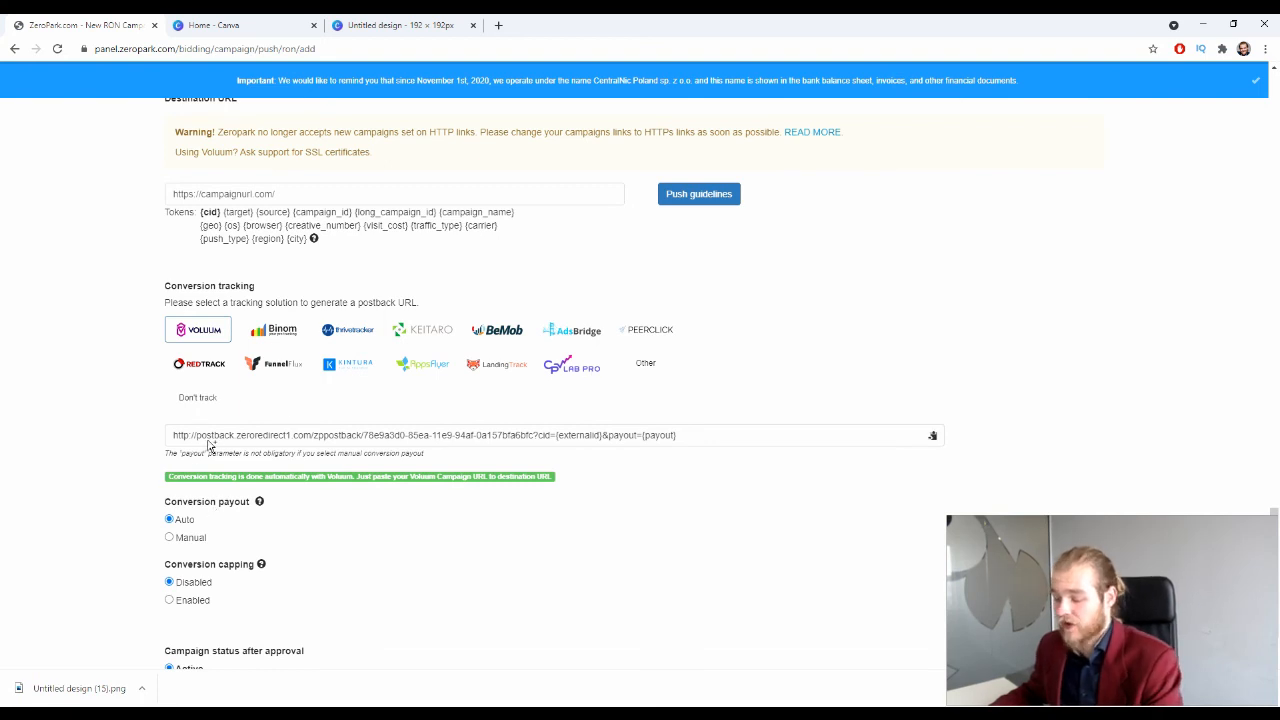
Step: Leave conversion capping Disabled and set the campaign status after approval to Paused
scroll(265, 237, down, 1)
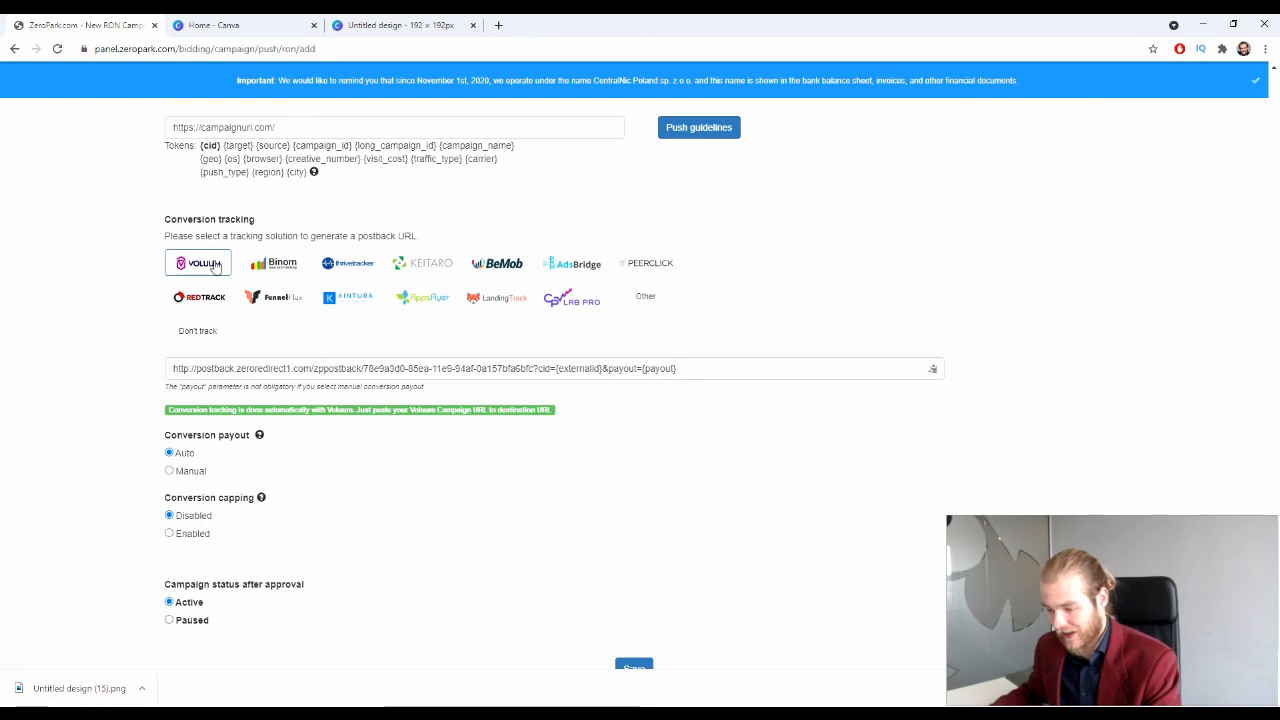
scroll(29, 277, down, 1)
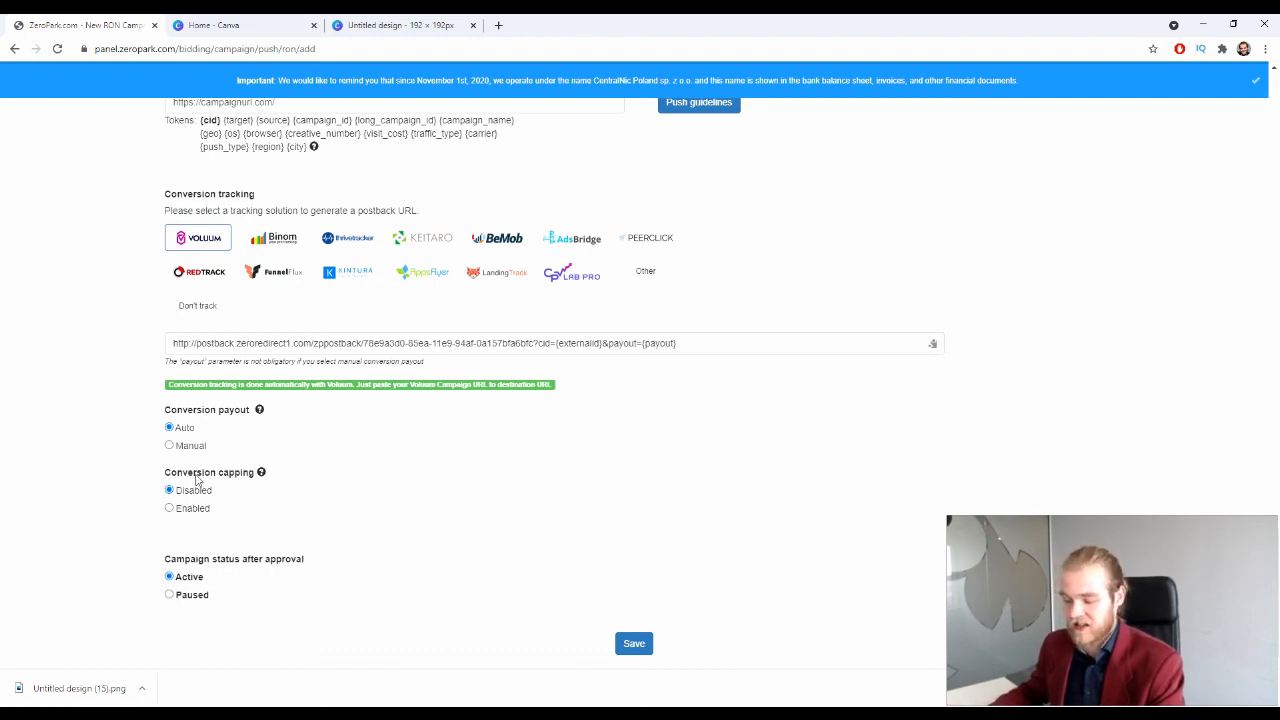
click(185, 510)
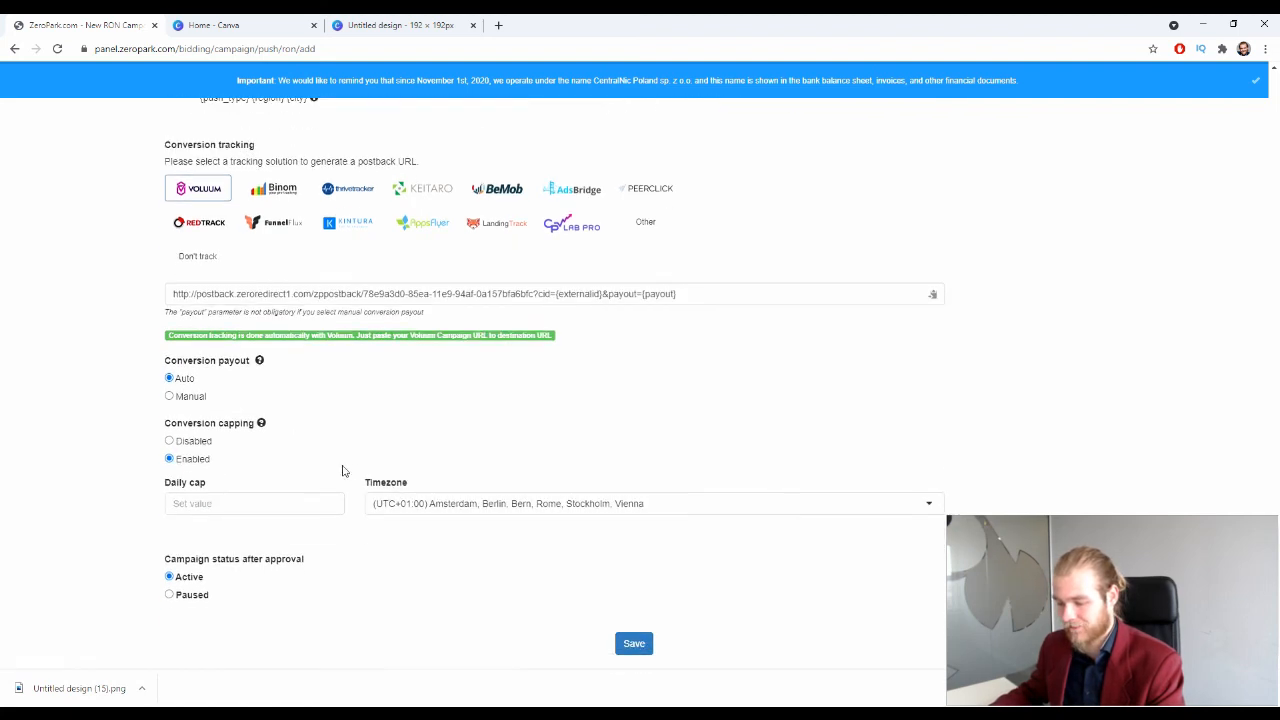
click(172, 490)
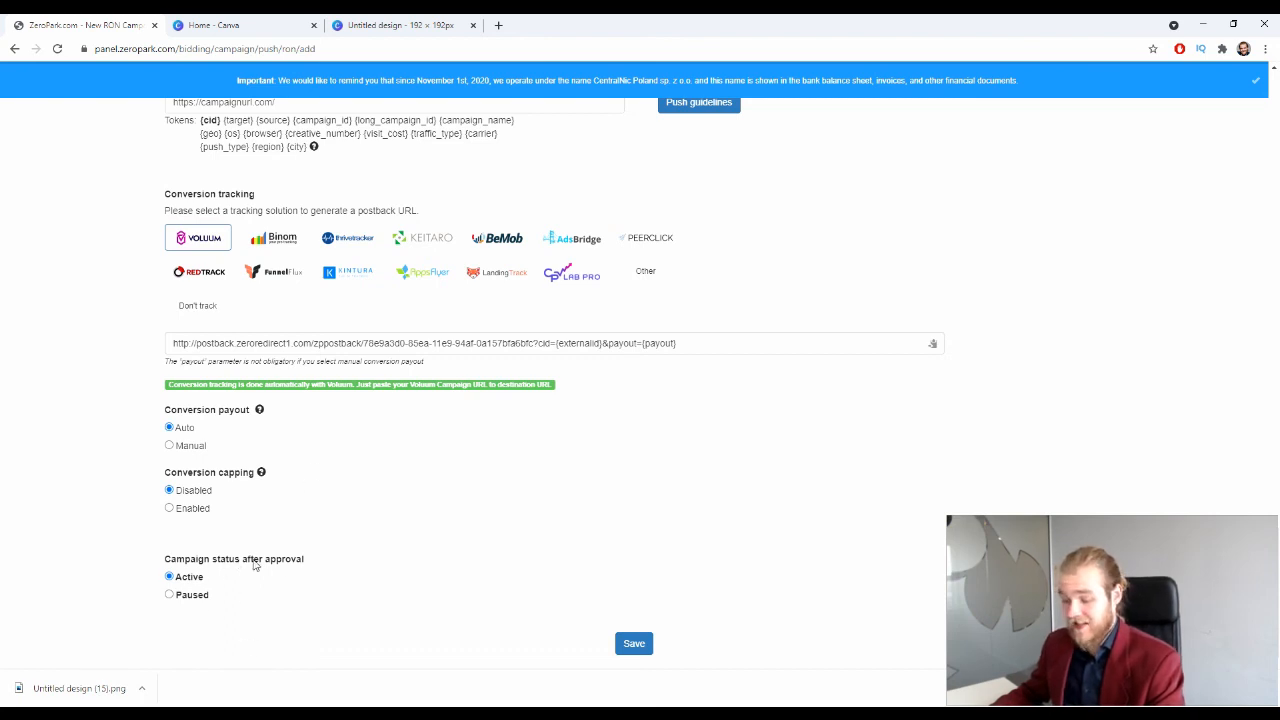
click(188, 595)
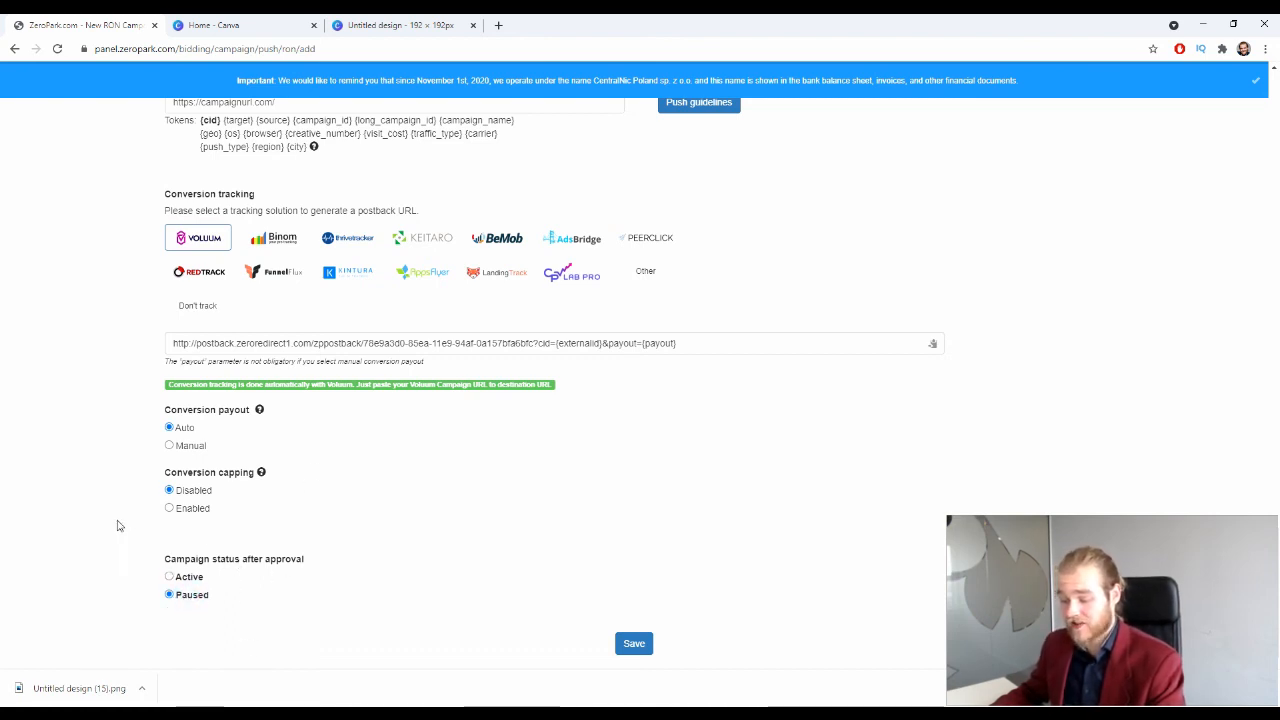
scroll(259, 668, up, 1)
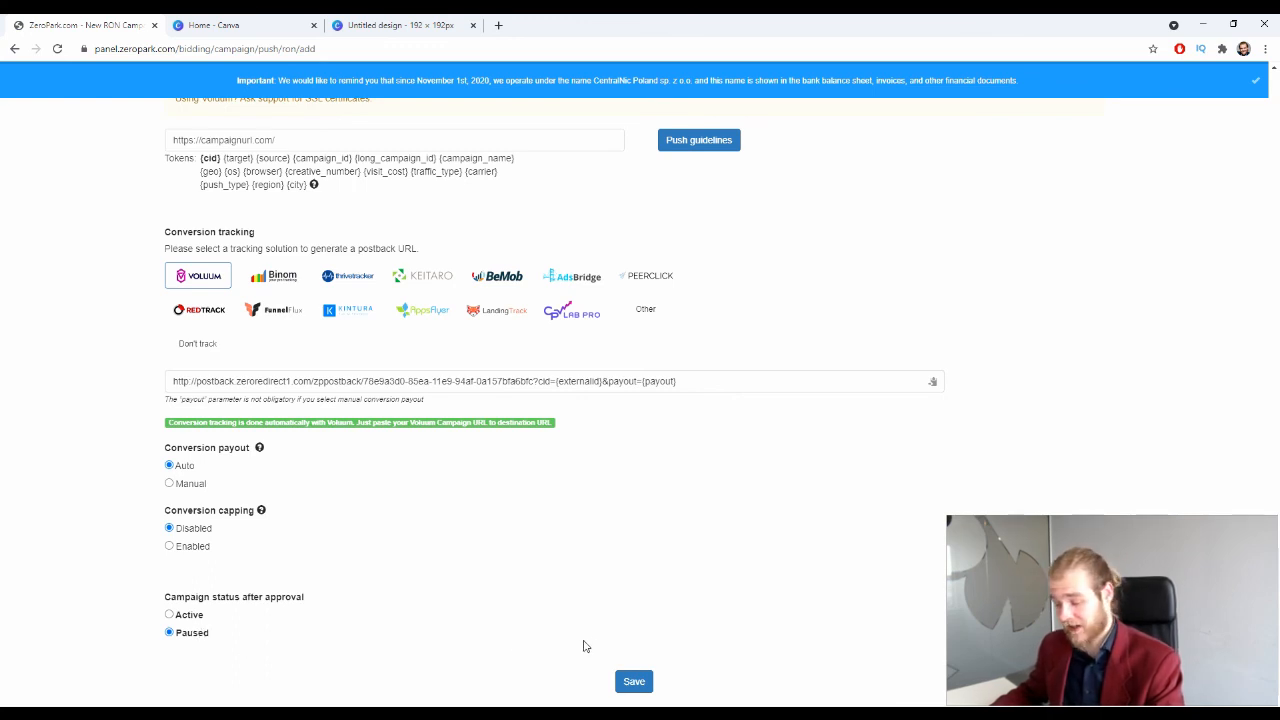
Step: Save the Deberoo campaign and review the Campaign created summary, including its Traffic filters
click(638, 682)
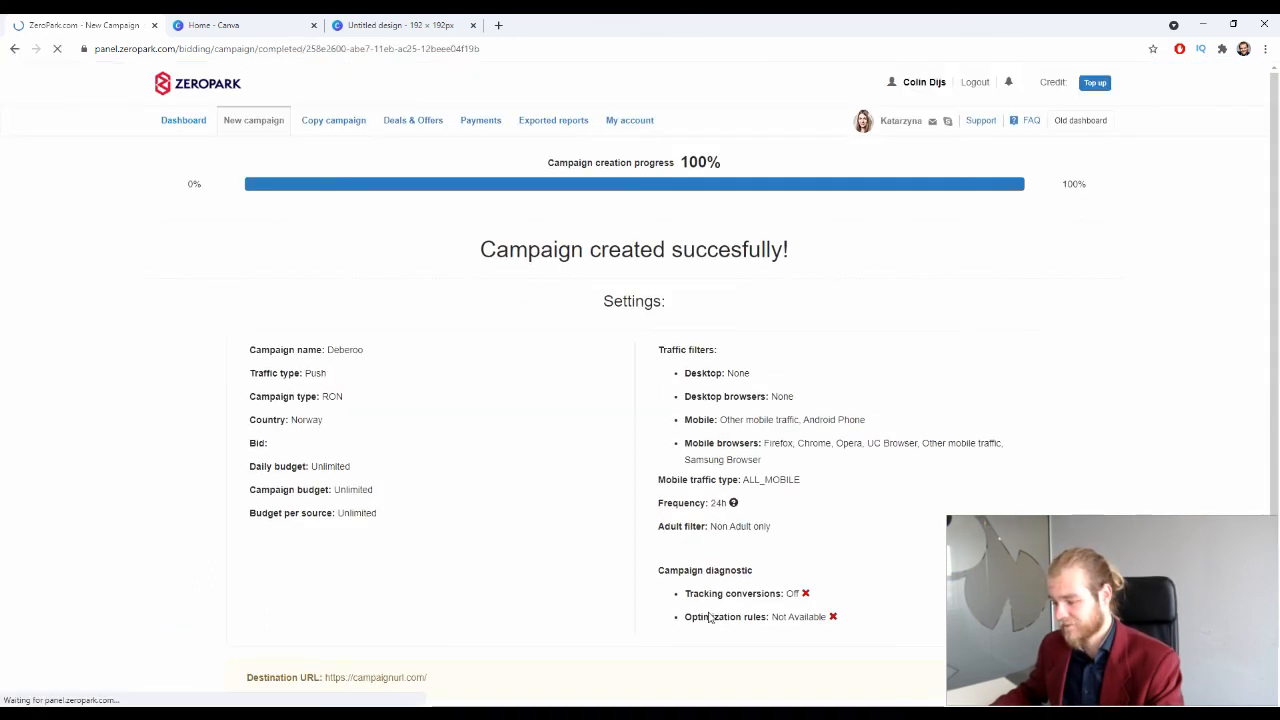
drag(466, 316, 851, 291)
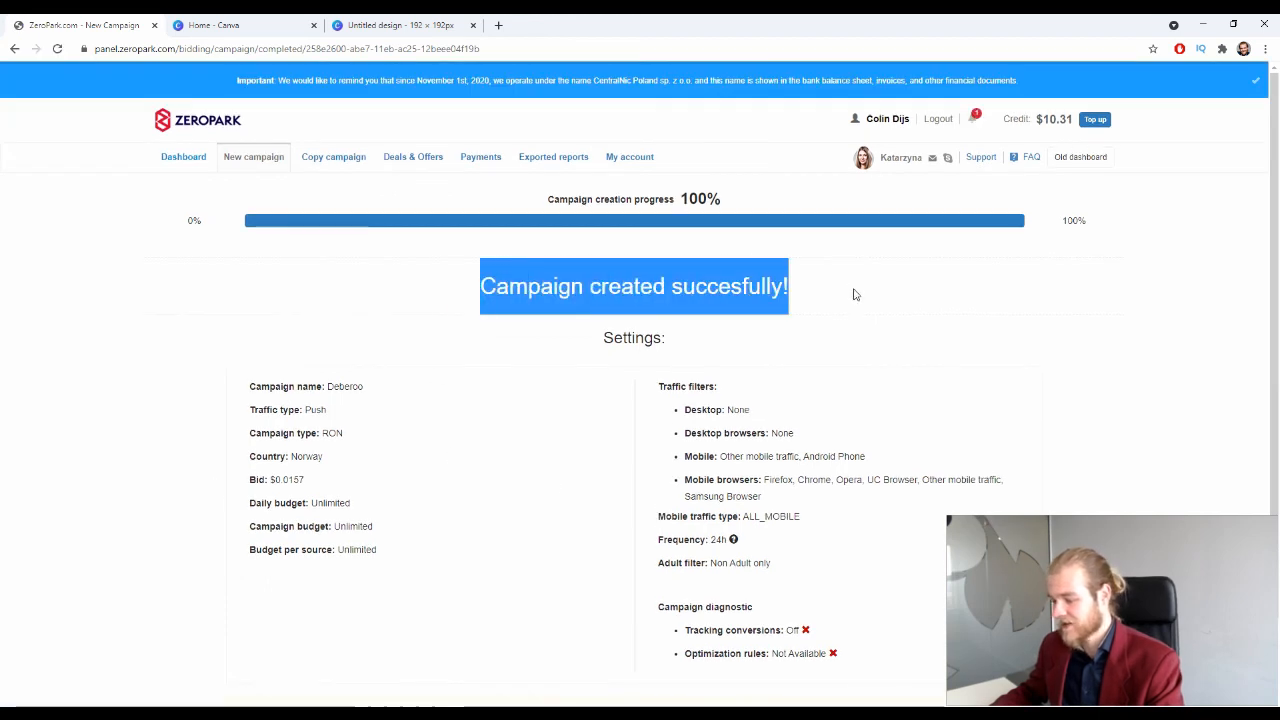
click(845, 285)
scroll(805, 250, down, 1)
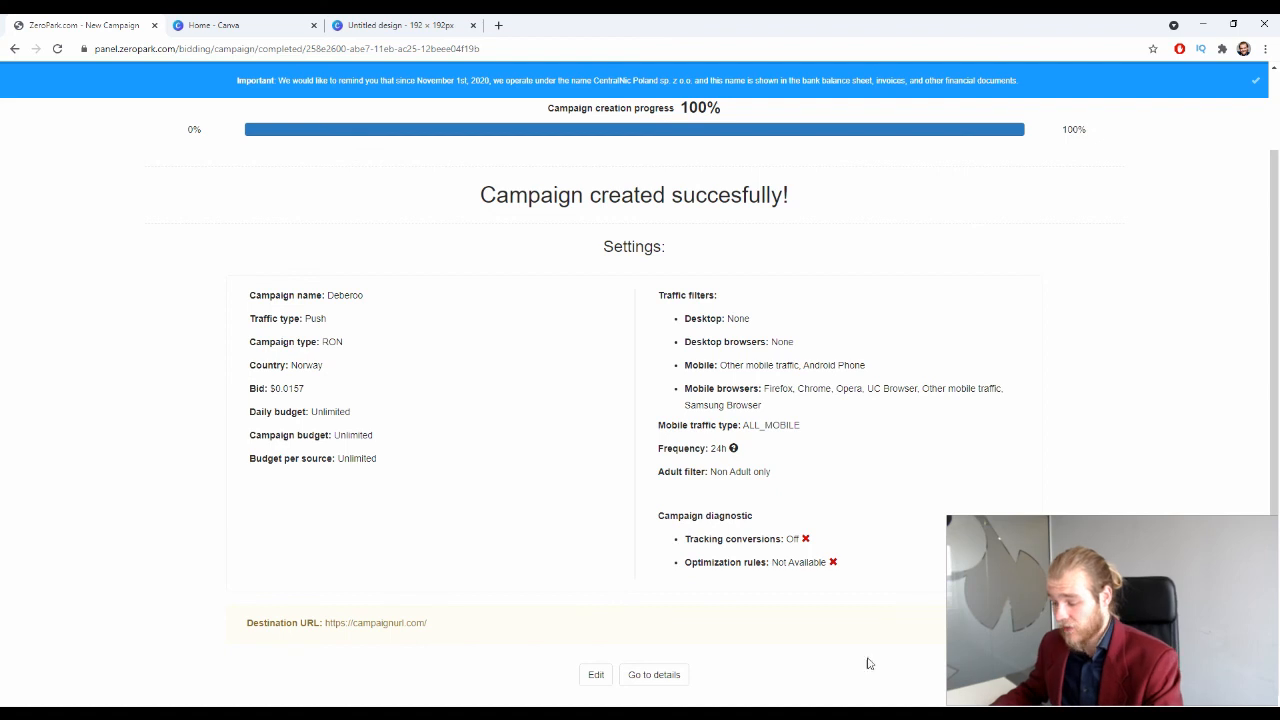
scroll(885, 662, up, 1)
scroll(890, 633, down, 1)
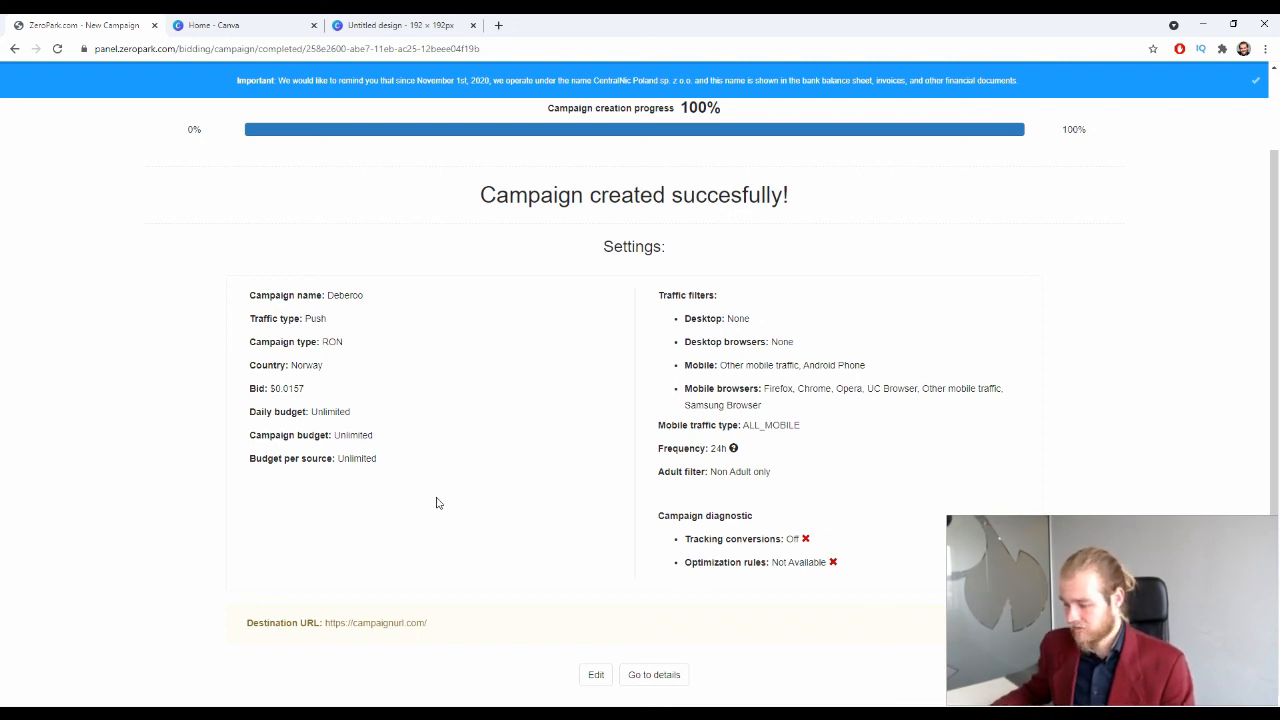
drag(684, 314, 806, 532)
click(928, 492)
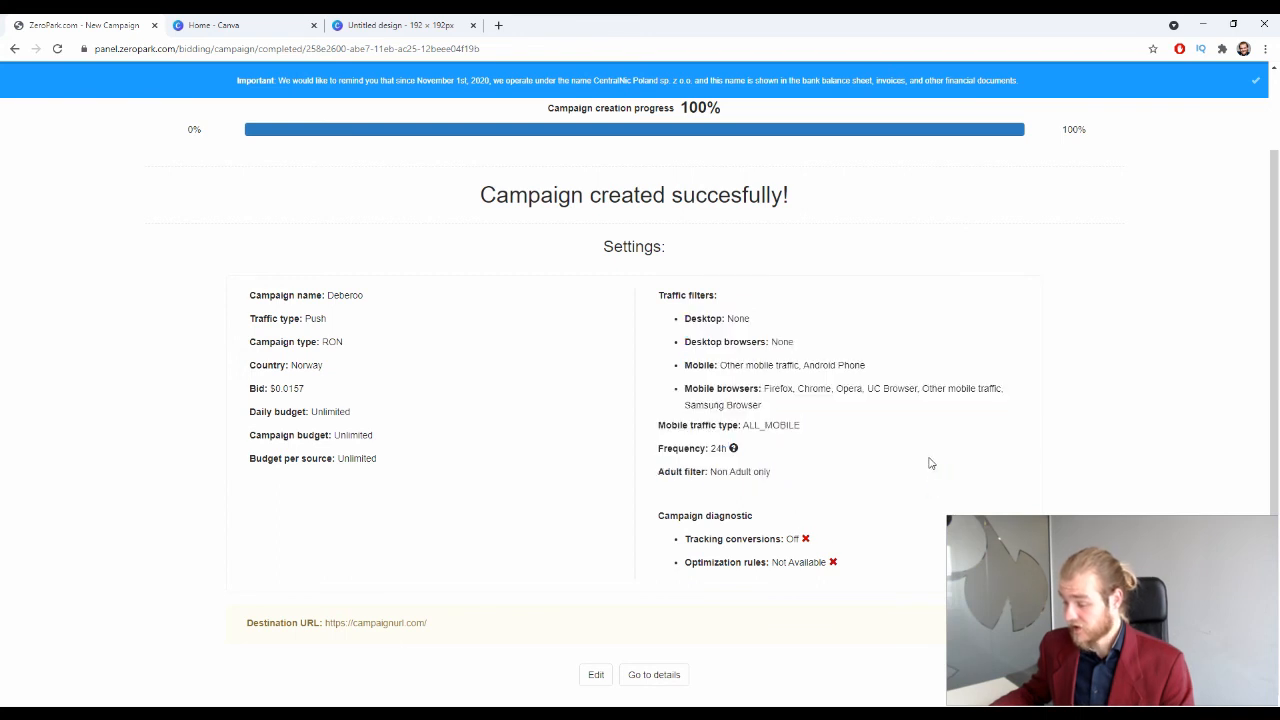